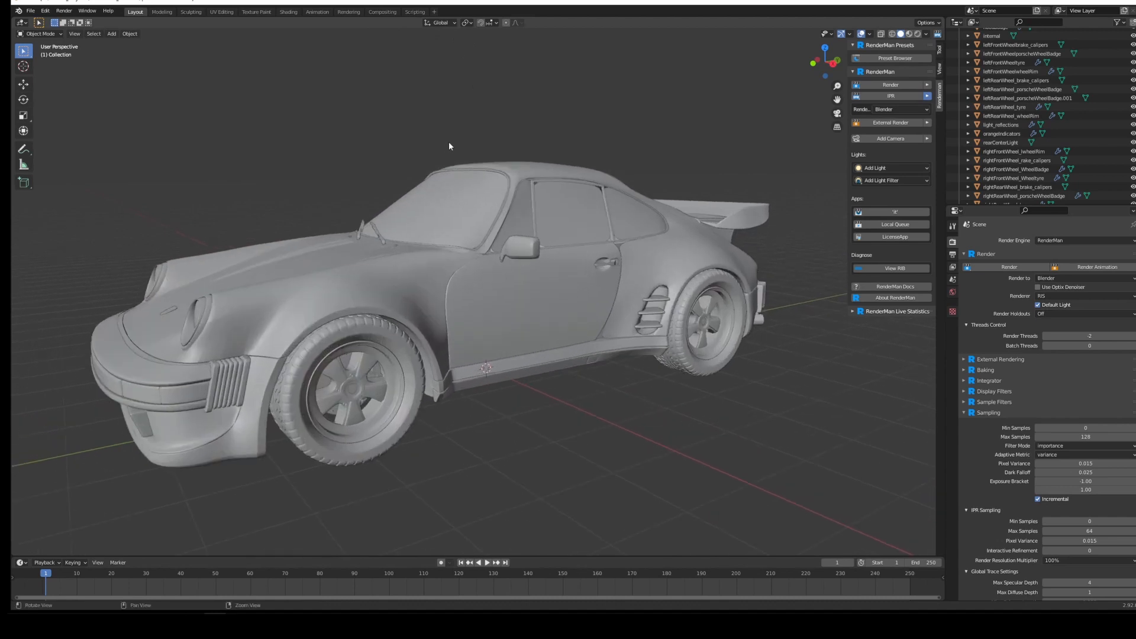
alt+drag(449, 142, 364, 154)
alt+right_drag(392, 147, 401, 167)
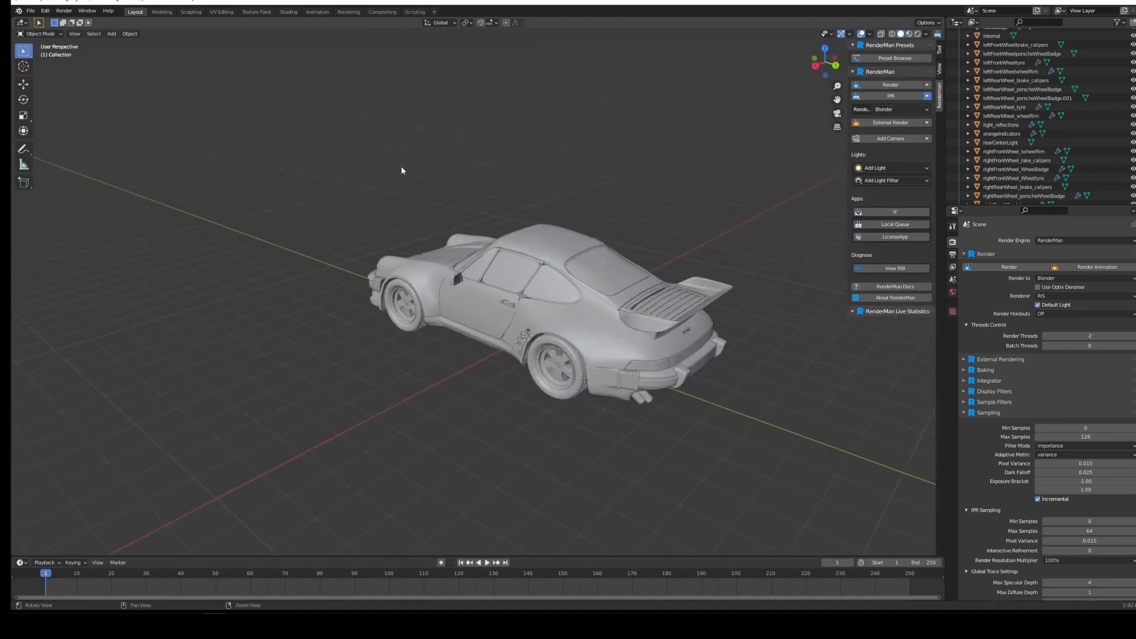
alt+drag(401, 167, 331, 150)
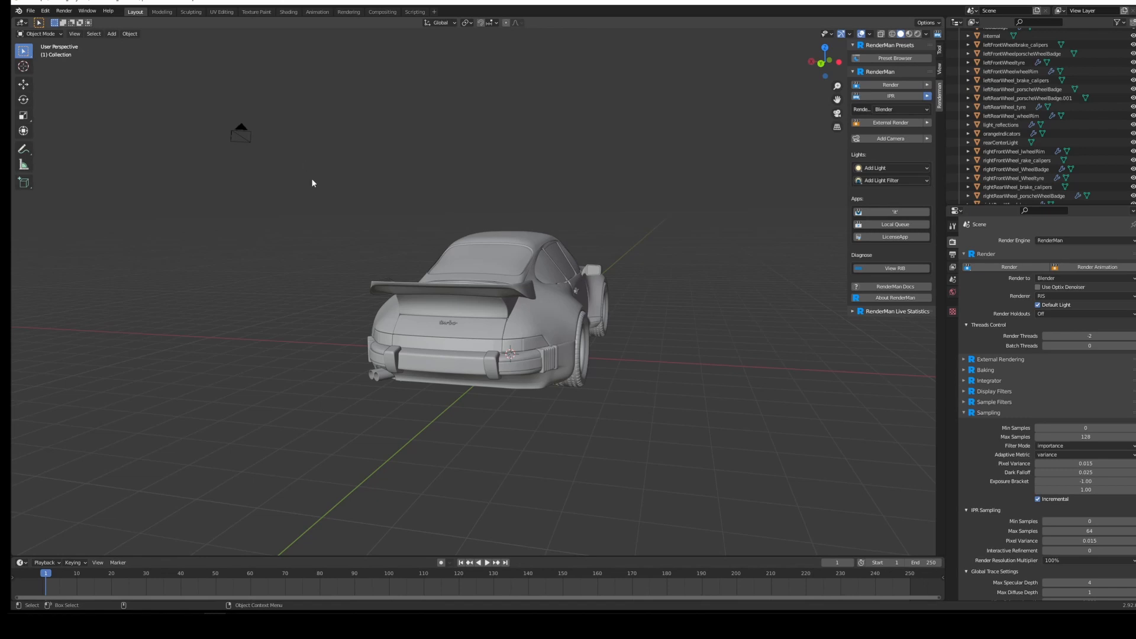
middle_drag(325, 185, 483, 187)
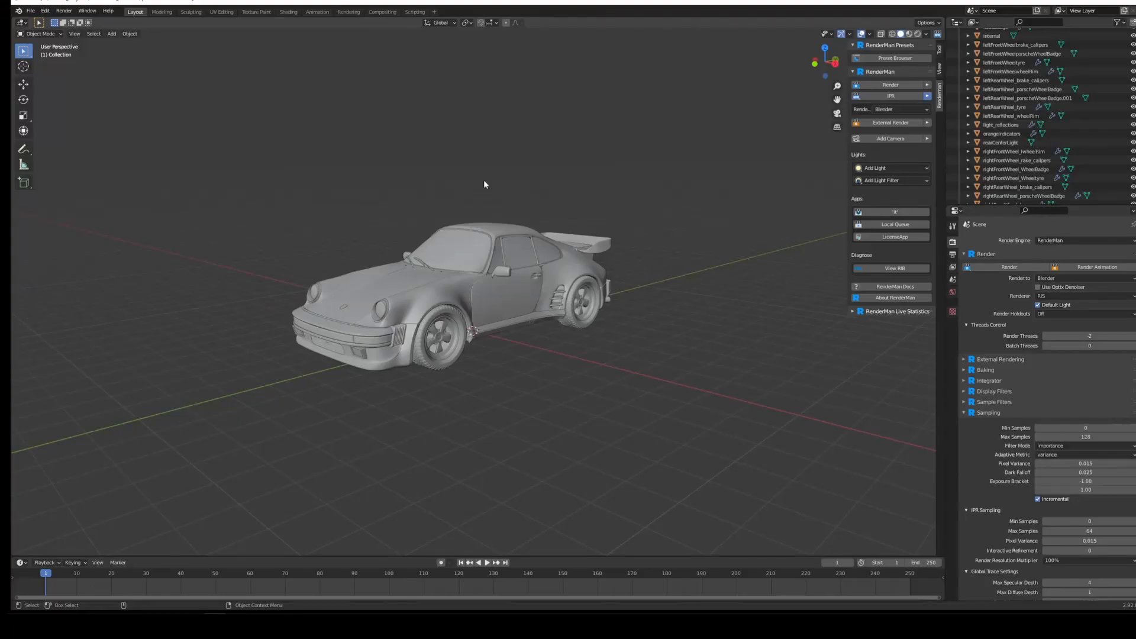
Step: Try adding a cube mesh at the scene origin and moving it up along Z, and delete it
click(111, 34)
click(447, 290)
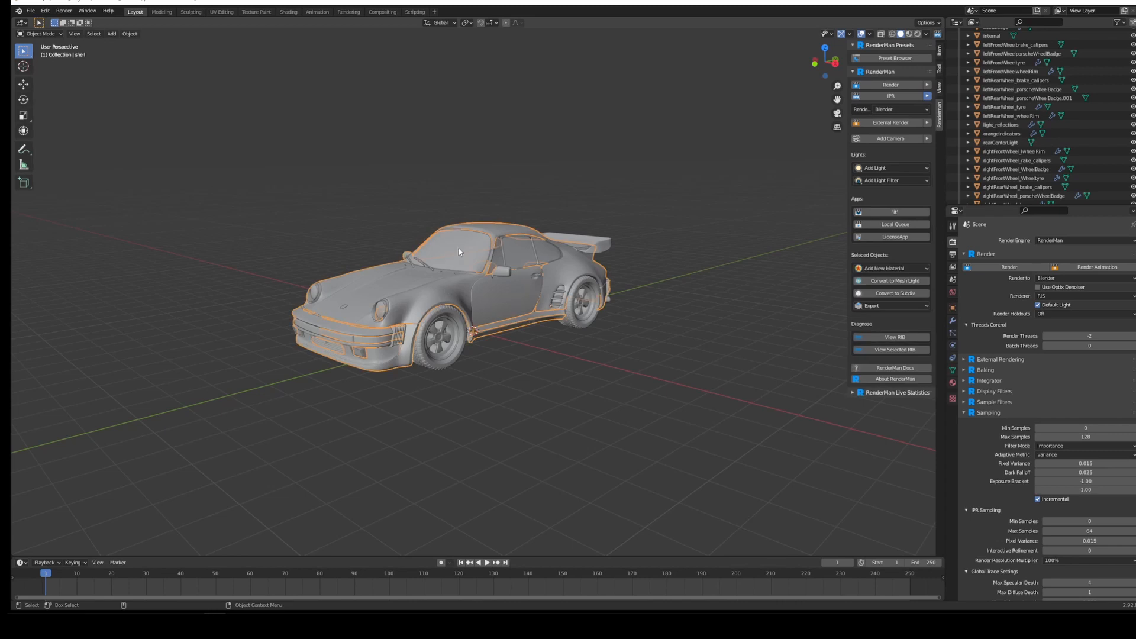
click(424, 361)
click(110, 35)
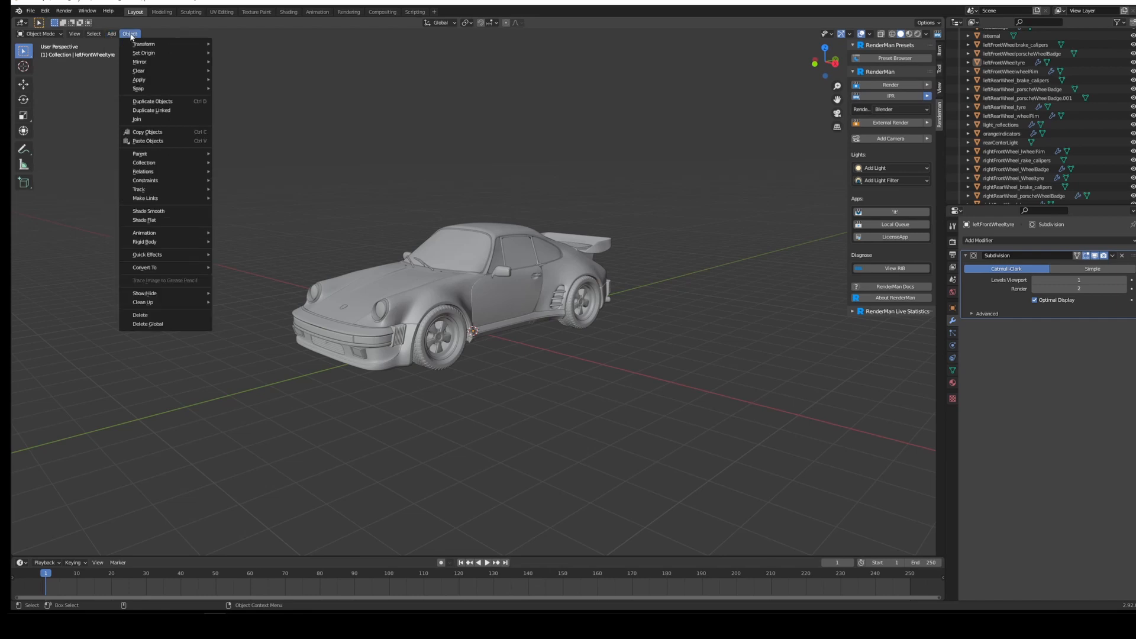
mouse_move(129, 69)
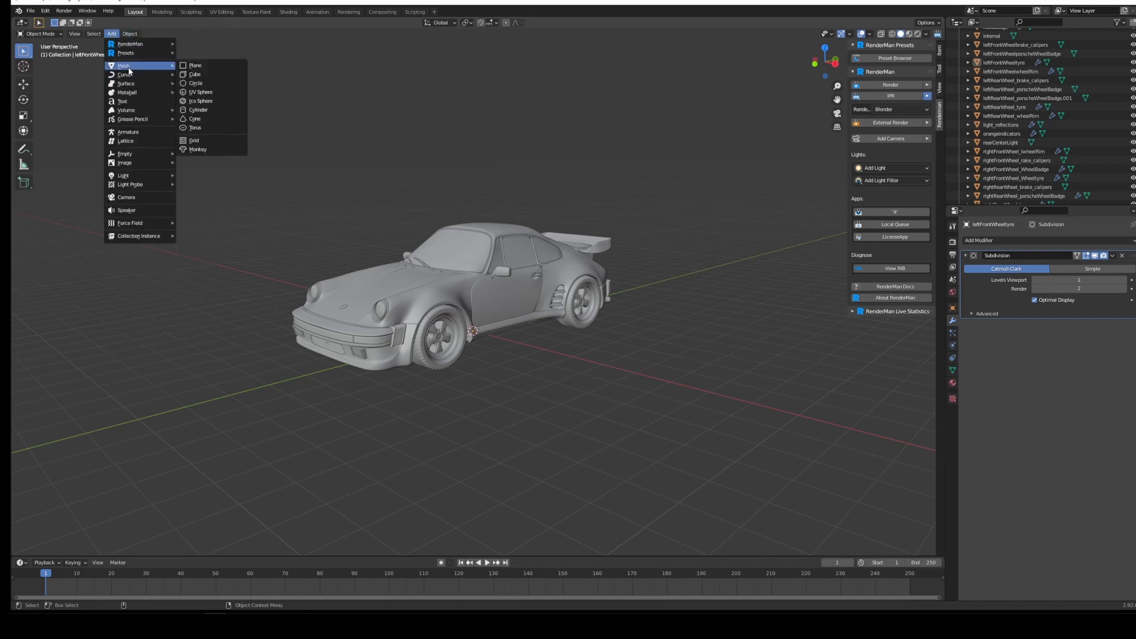
click(197, 74)
key(w)
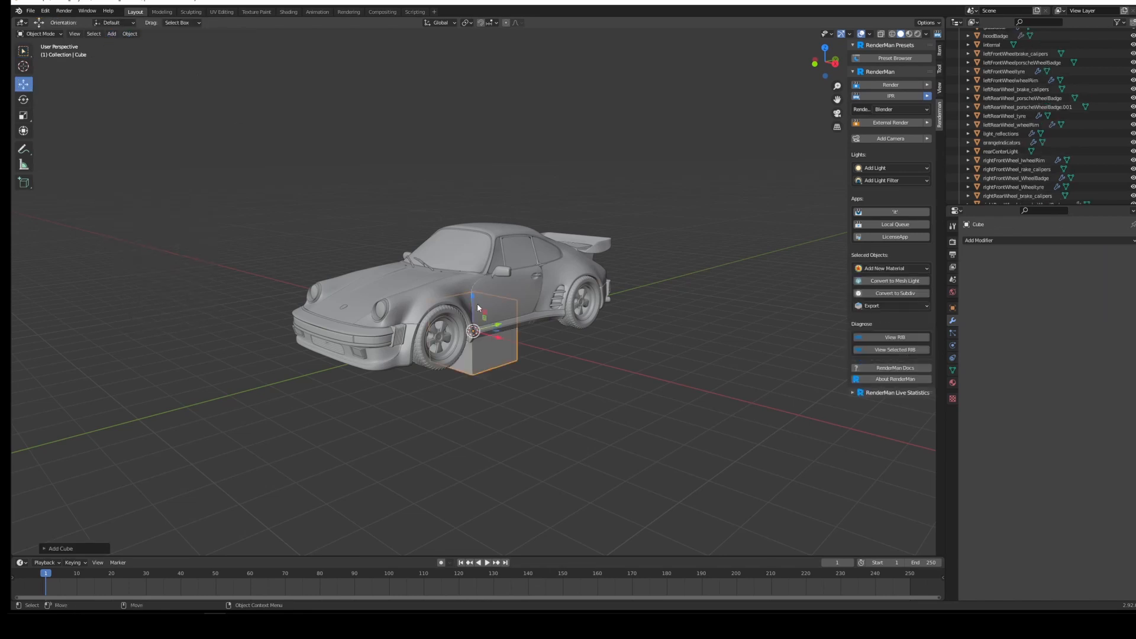
drag(474, 301, 476, 137)
key(Delete)
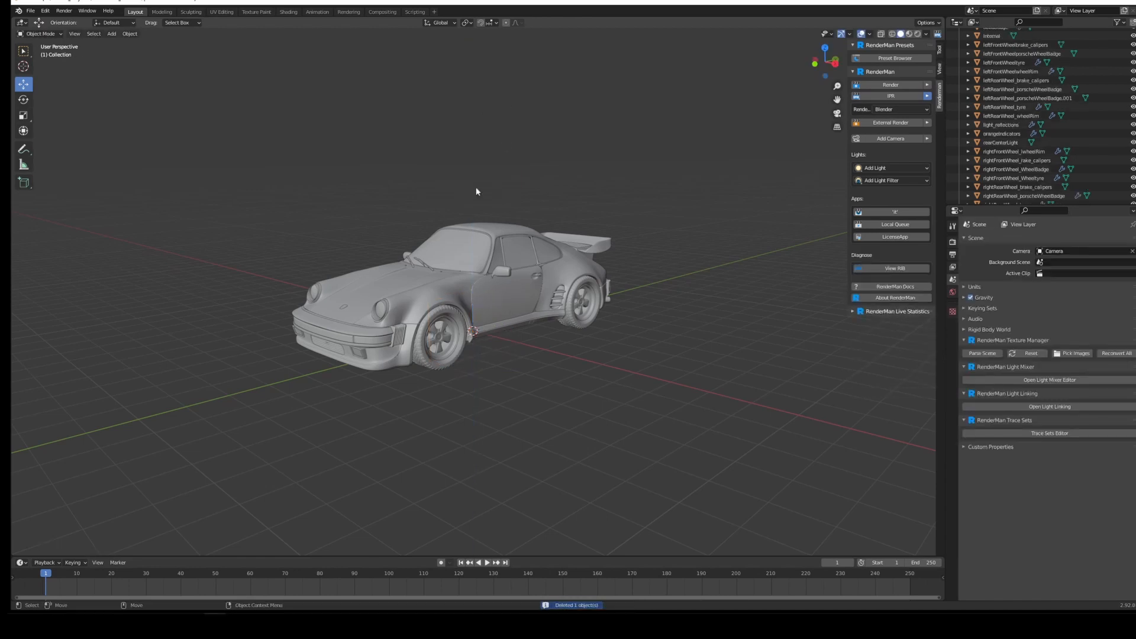
Step: Add a RenderMan PxrRectLight to the scene
scroll(850, 454, up, 2)
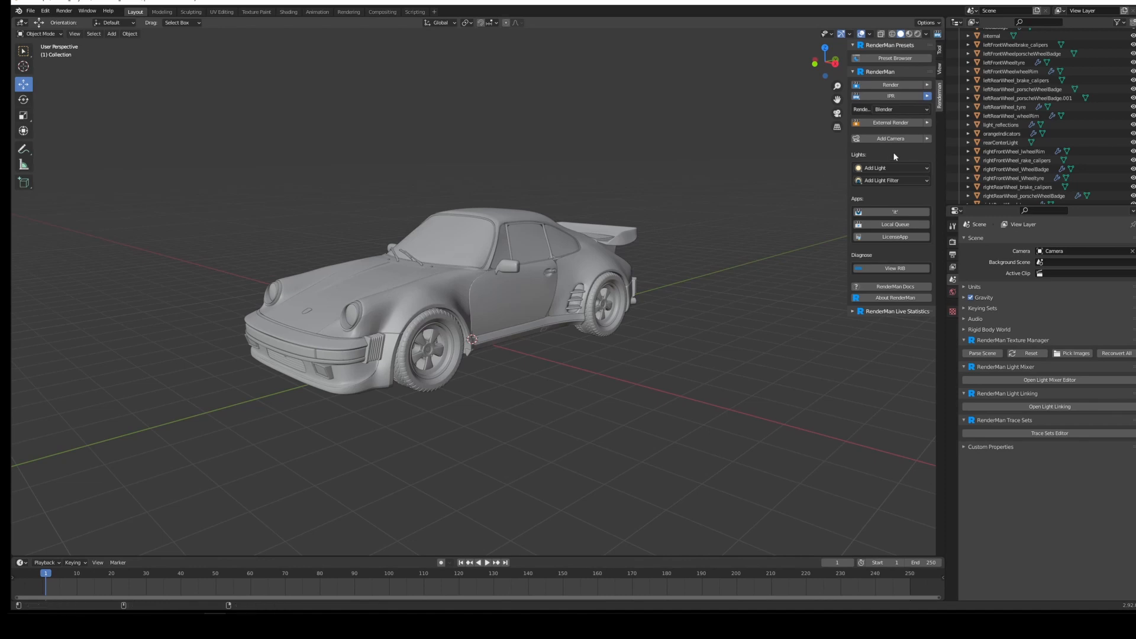
click(895, 169)
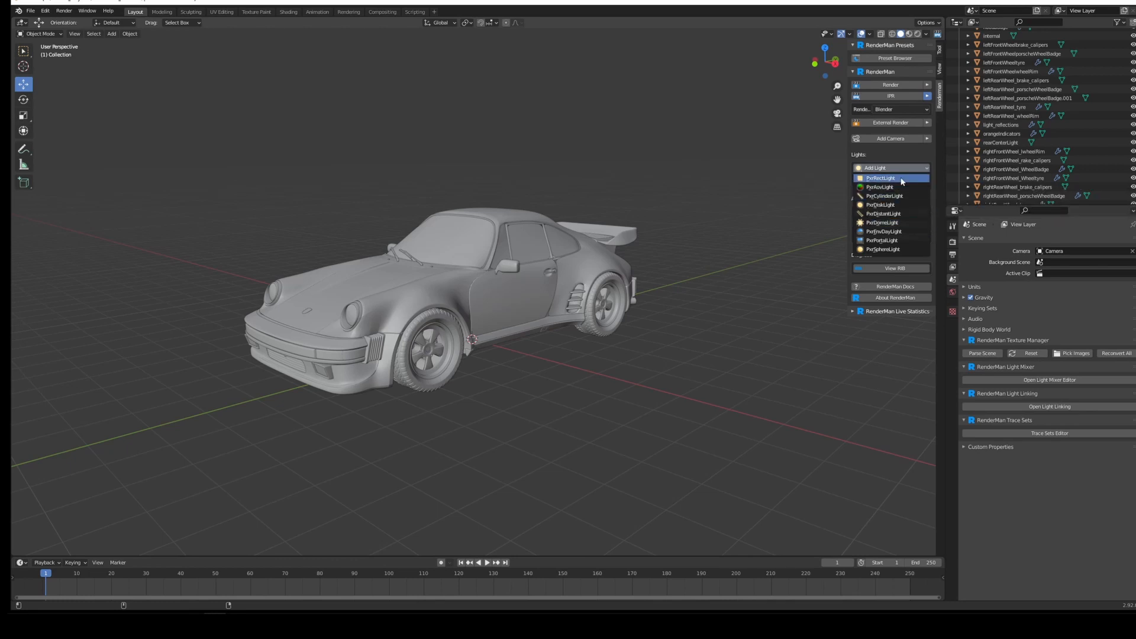
click(902, 179)
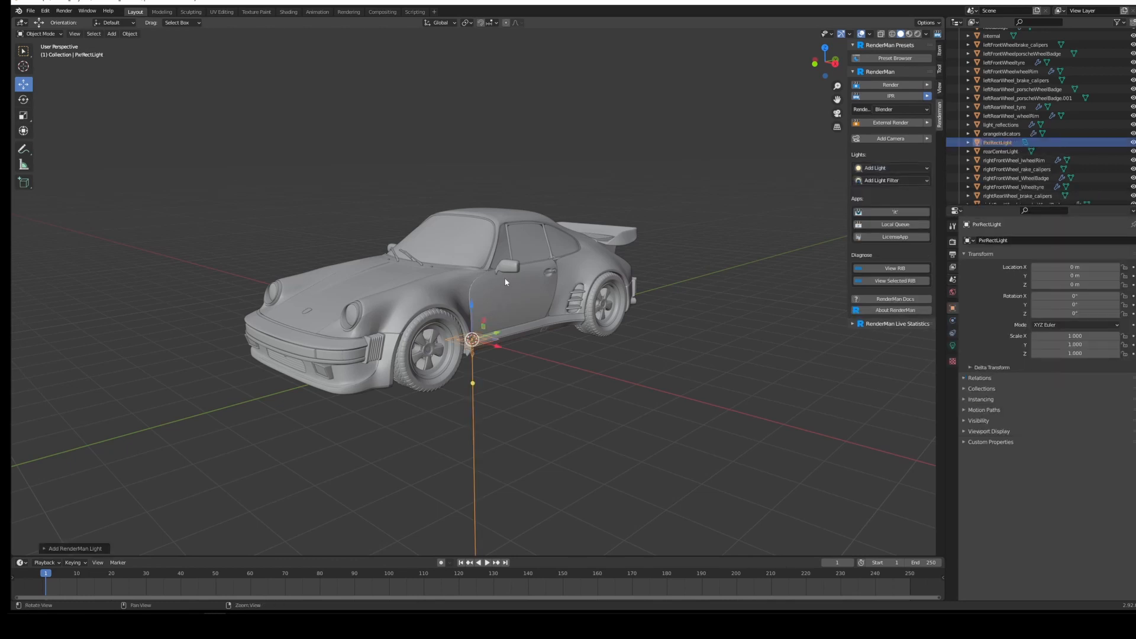
Step: Move the rectangular light to about Y -10.7 m and Z 6.75 m, and rotate it about 53° on X toward the car
alt+drag(504, 280, 489, 252)
key(e)
key(w)
drag(527, 332, 80, 60)
alt+drag(165, 113, 208, 146)
key(e)
click(449, 175)
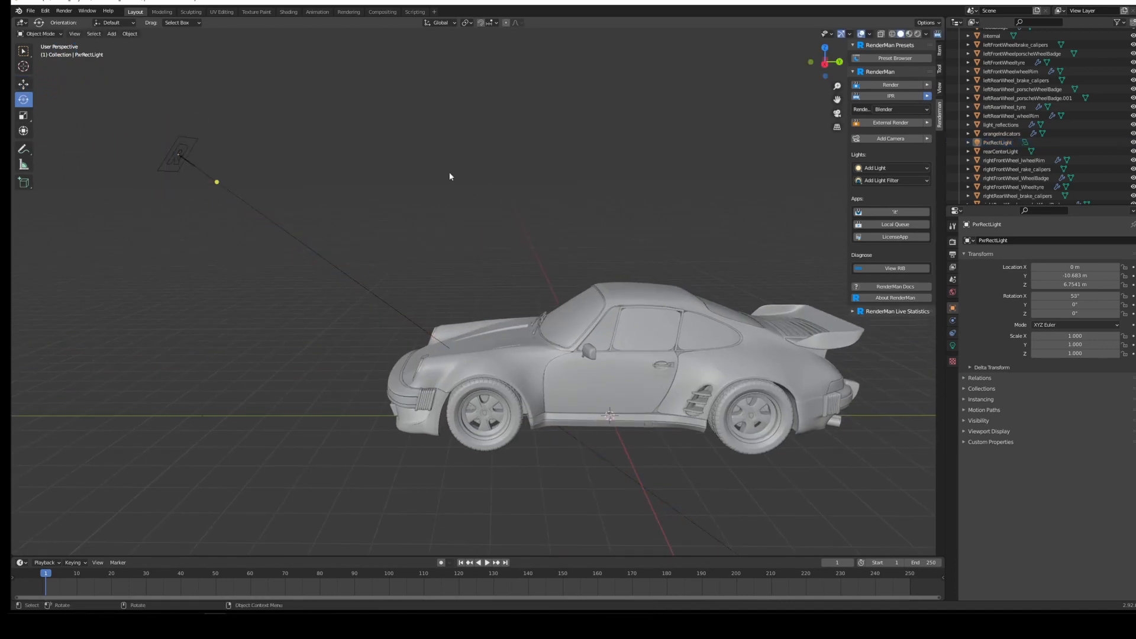
Step: Select the rectangular light and show its light parameters
mouse_move(408, 190)
alt+mouse_down()
mouse_move(423, 182)
mouse_move(411, 183)
alt+mouse_up()
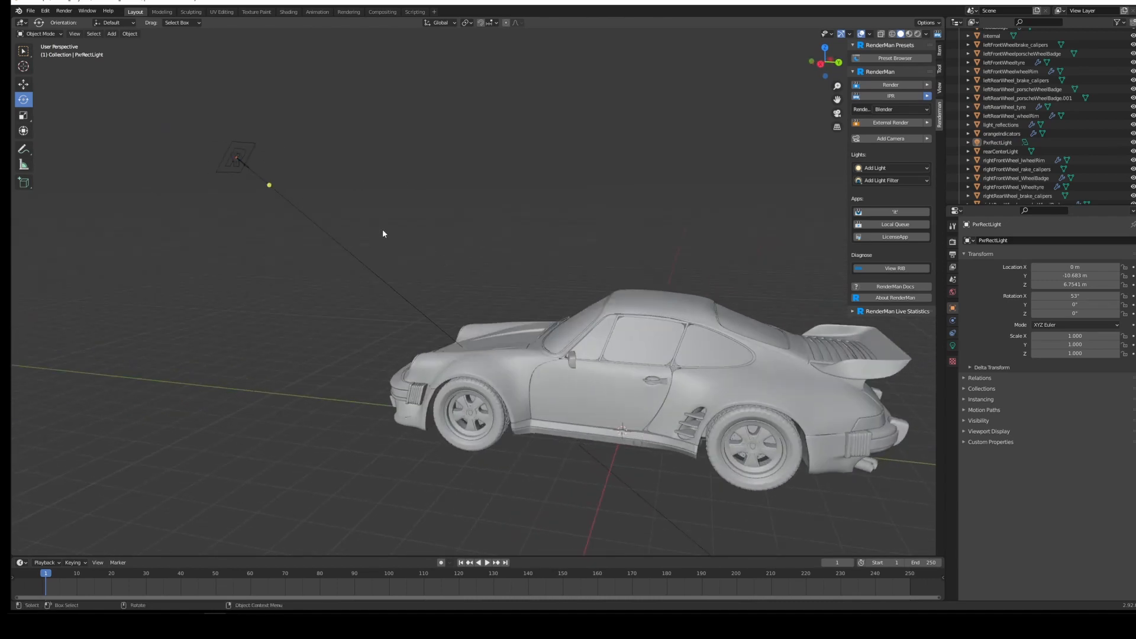
click(997, 143)
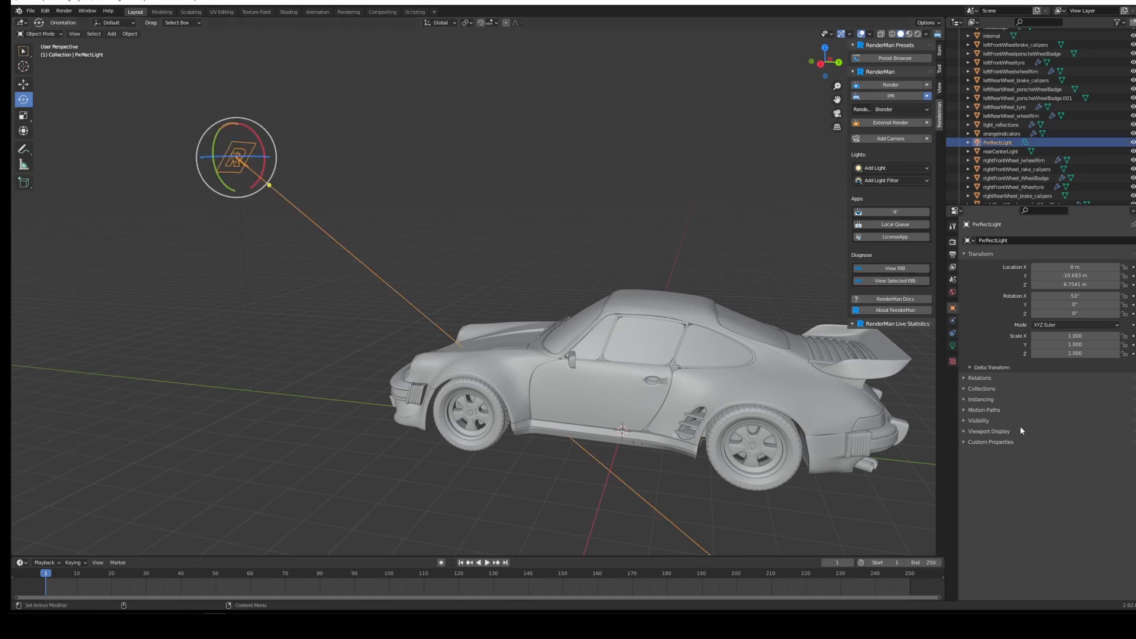
click(953, 348)
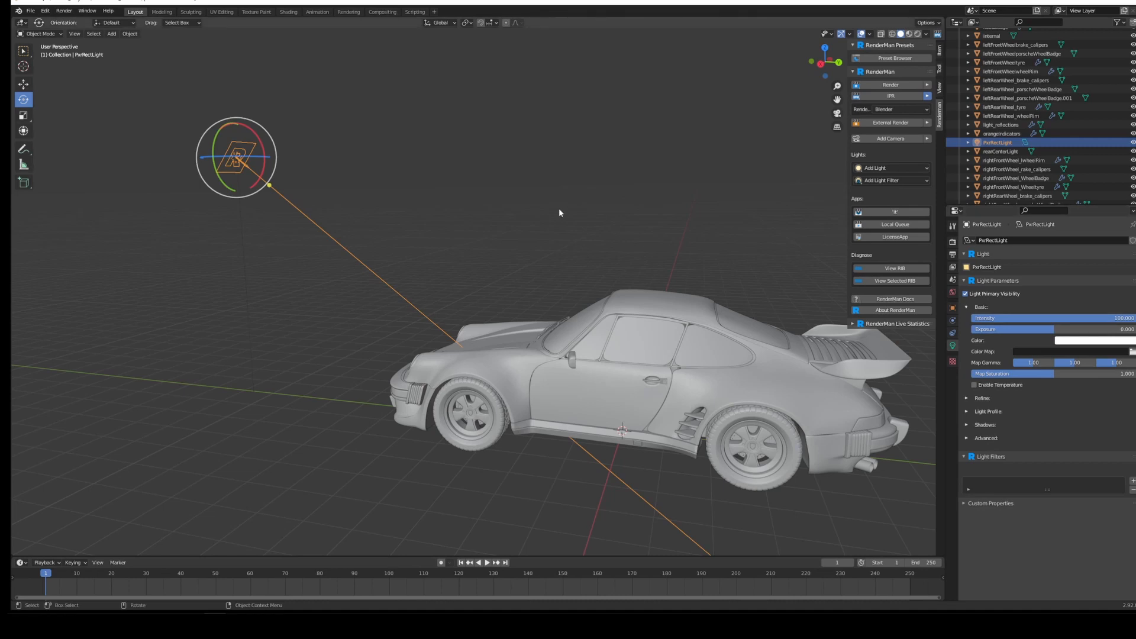
Step: Add a plane mesh at the origin and scale it up into a large ground surface extending well beyond the car
middle_drag(559, 208, 474, 106)
click(627, 216)
click(111, 33)
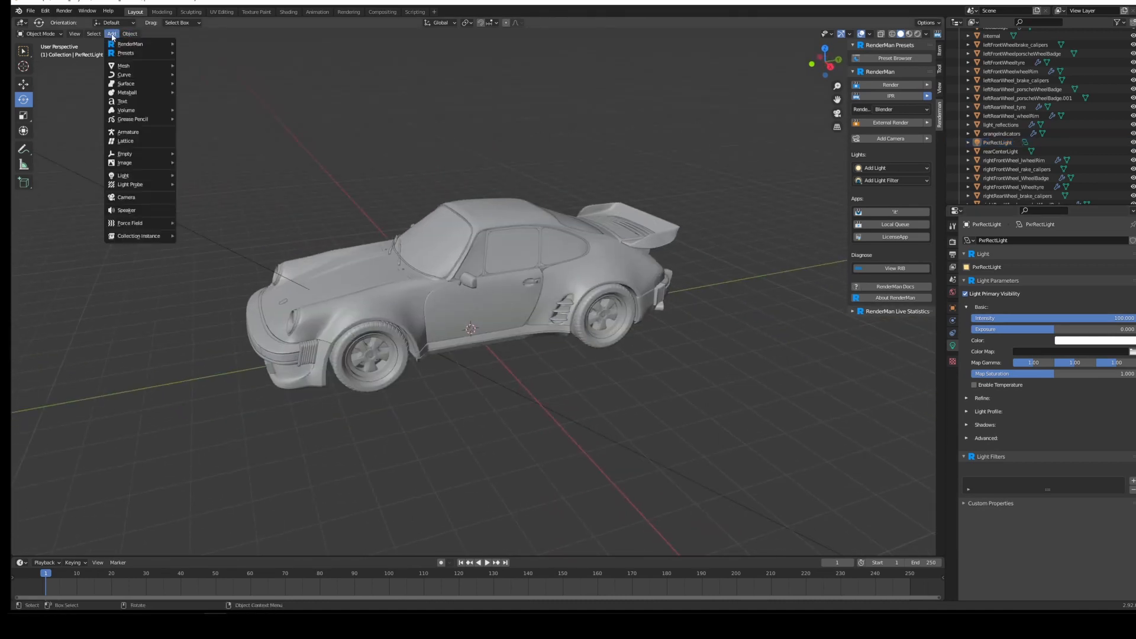
mouse_move(124, 66)
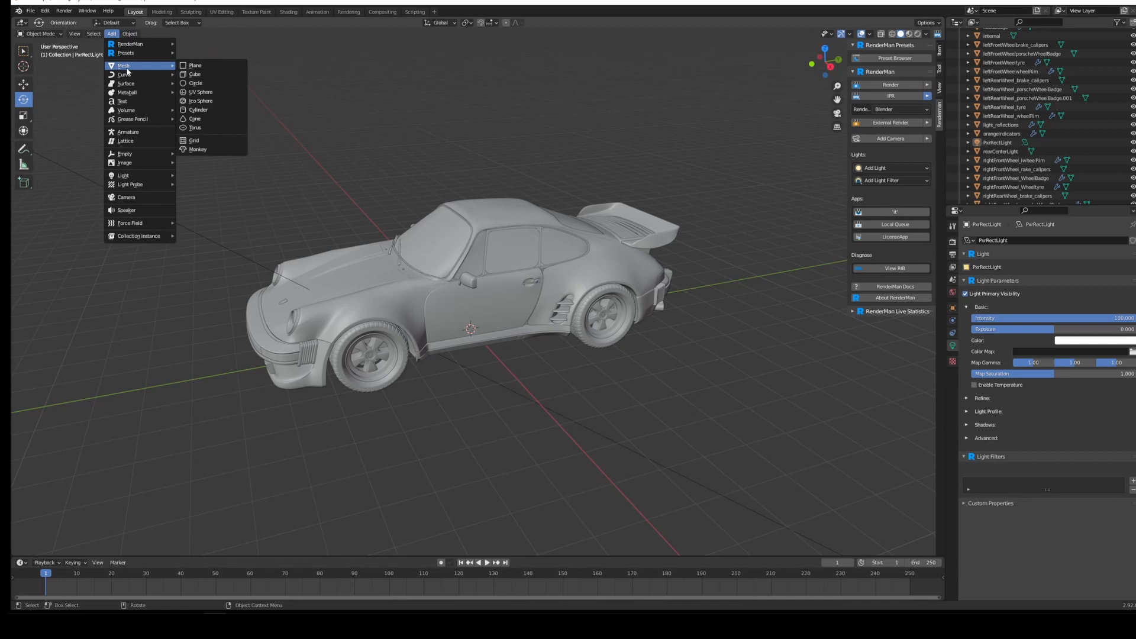
click(195, 65)
key(r)
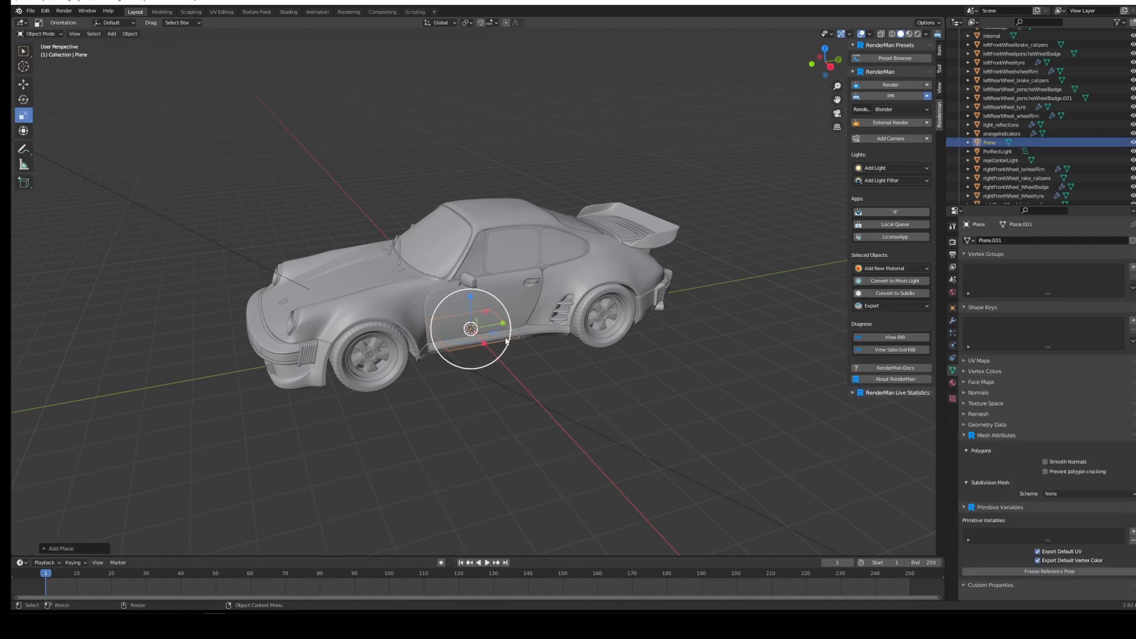
drag(471, 329, 475, 358)
click(513, 347)
key(w)
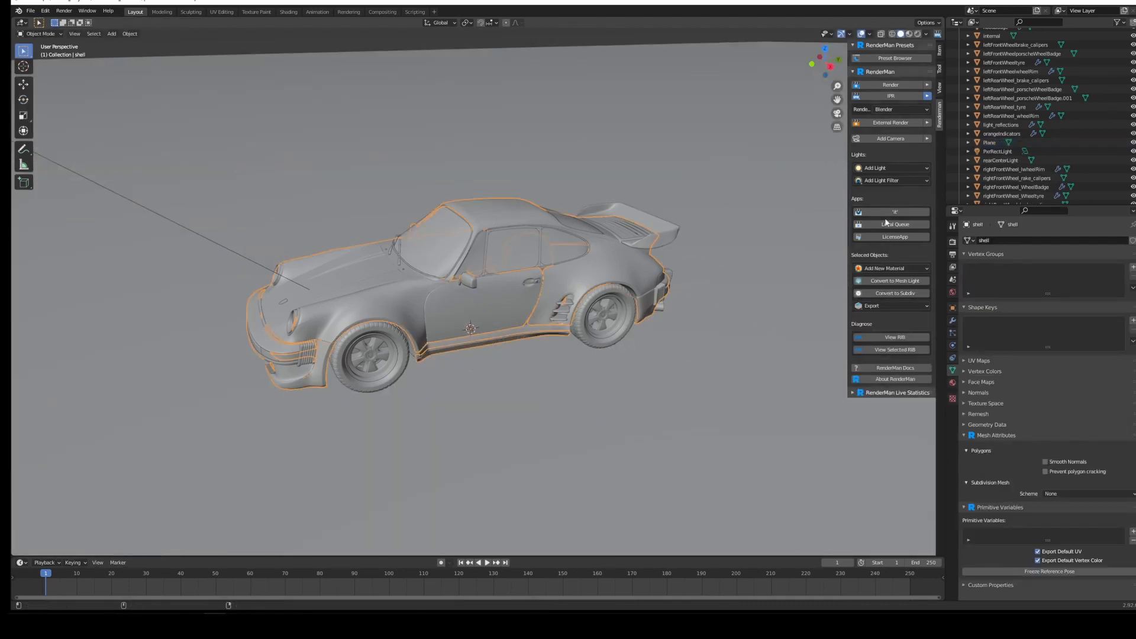
Step: Set the render engine to RenderMan, with Blender as the render target and RIS as the renderer
click(953, 242)
click(1056, 240)
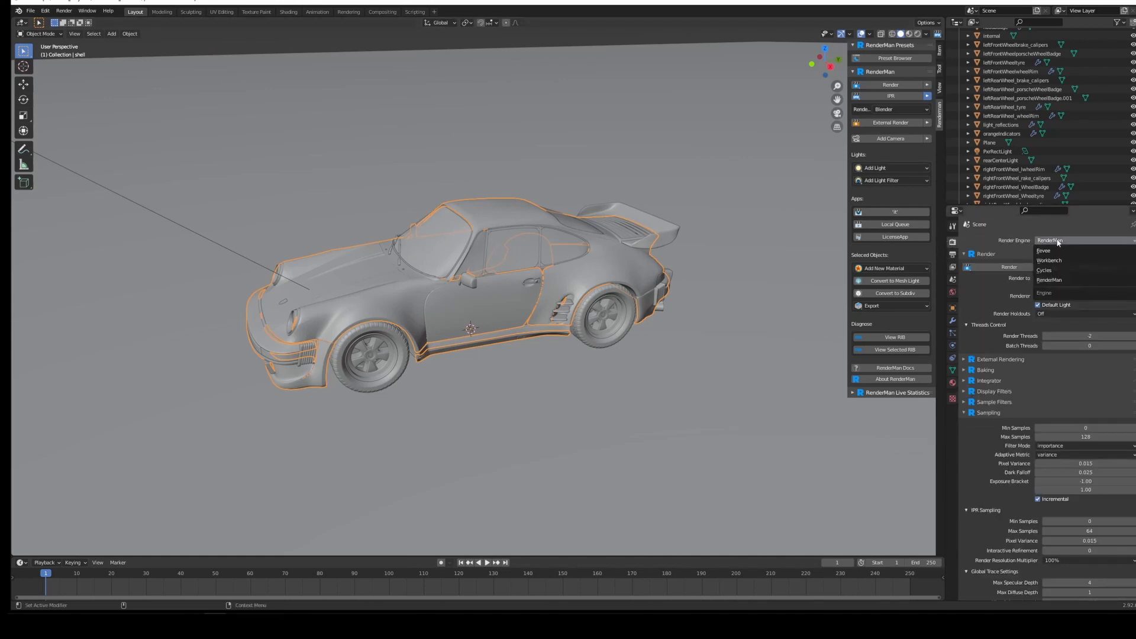
click(1048, 279)
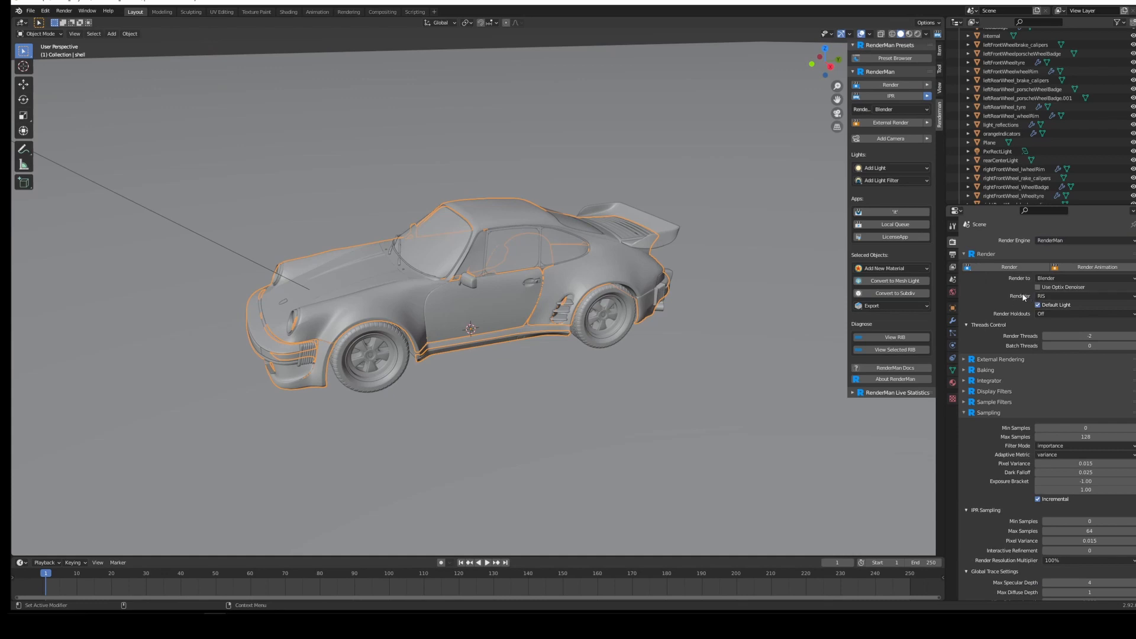
click(1044, 280)
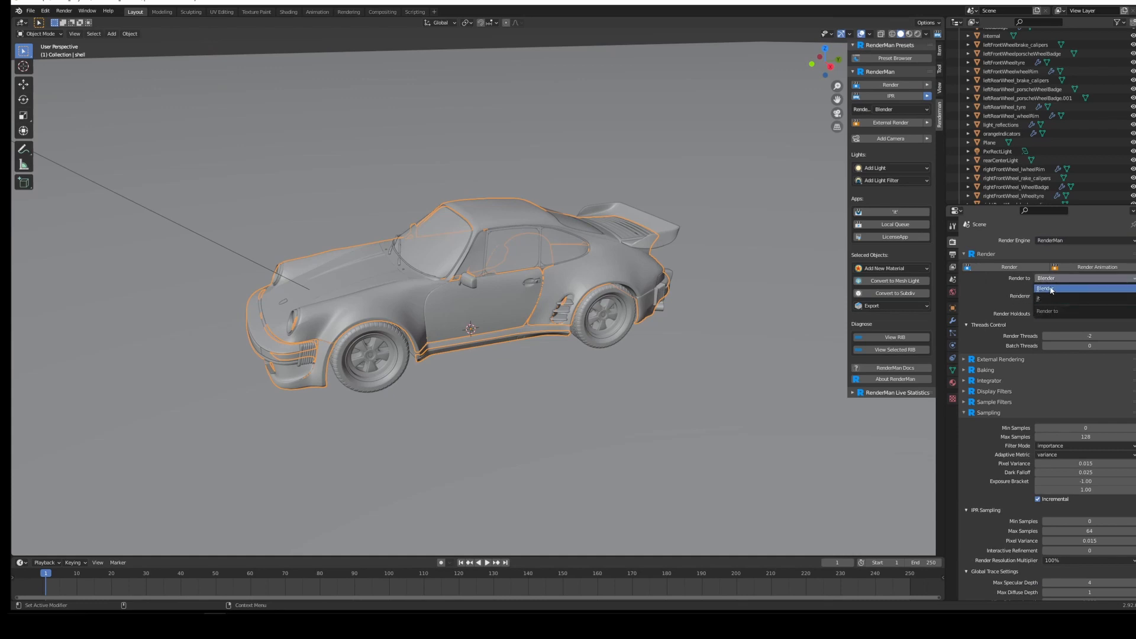
click(1049, 289)
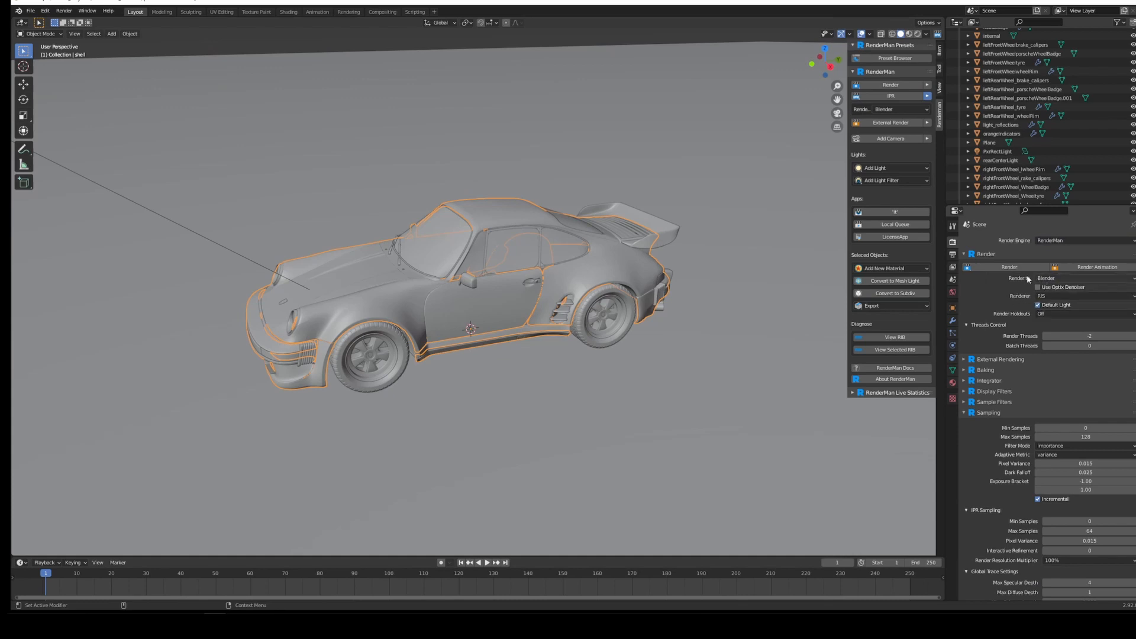
click(1056, 295)
click(1051, 301)
click(1050, 296)
Step: Look through the RenderMan sampling, IPR sampling and trace settings, and the output dimensions and workspace settings
scroll(1019, 325, down, 5)
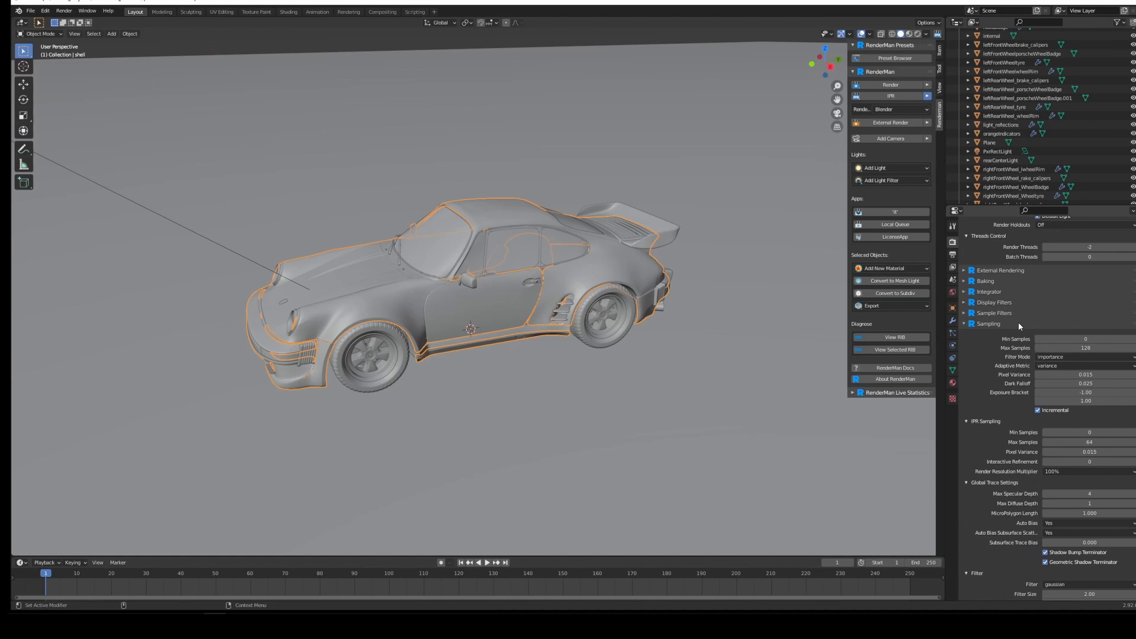
scroll(1009, 378, down, 5)
scroll(1006, 366, up, 4)
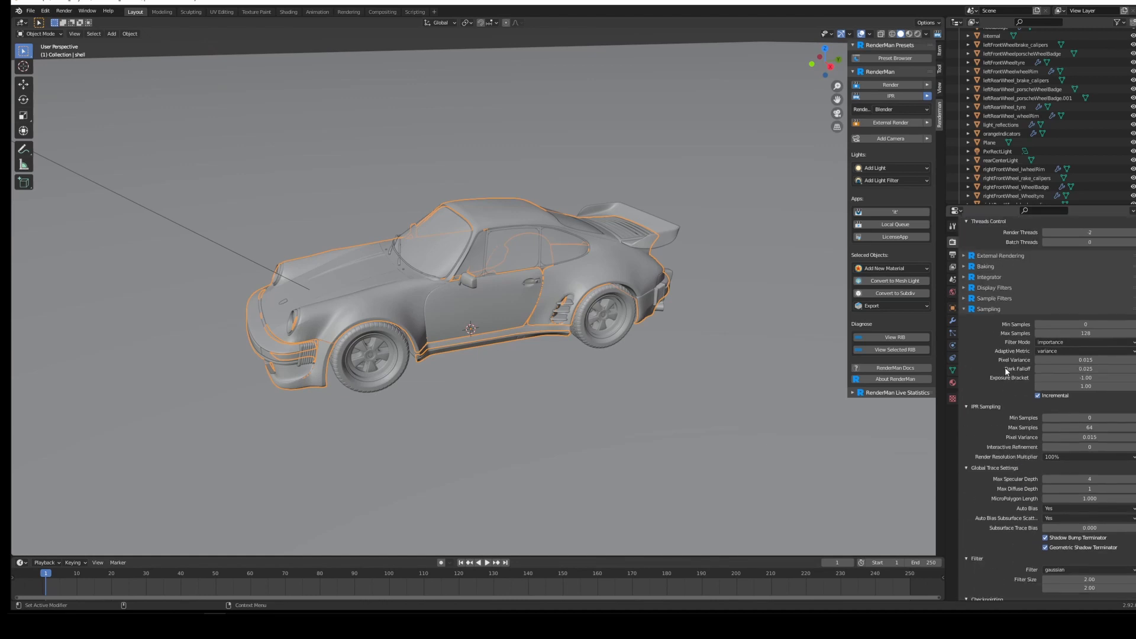
scroll(1011, 282, down, 1)
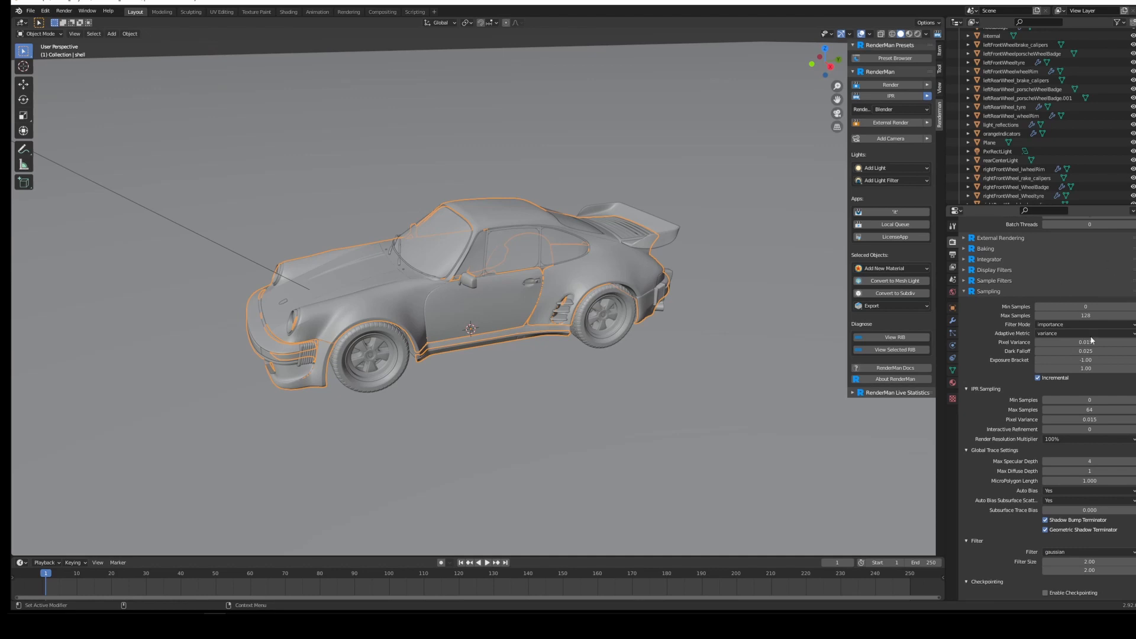
scroll(1028, 429, up, 3)
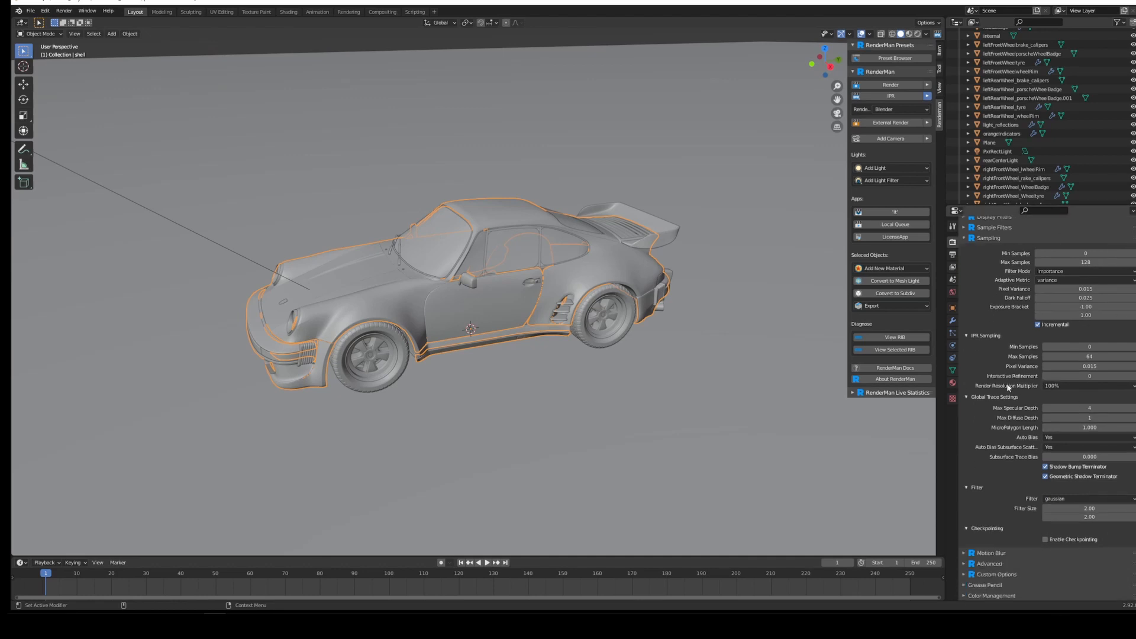
click(953, 255)
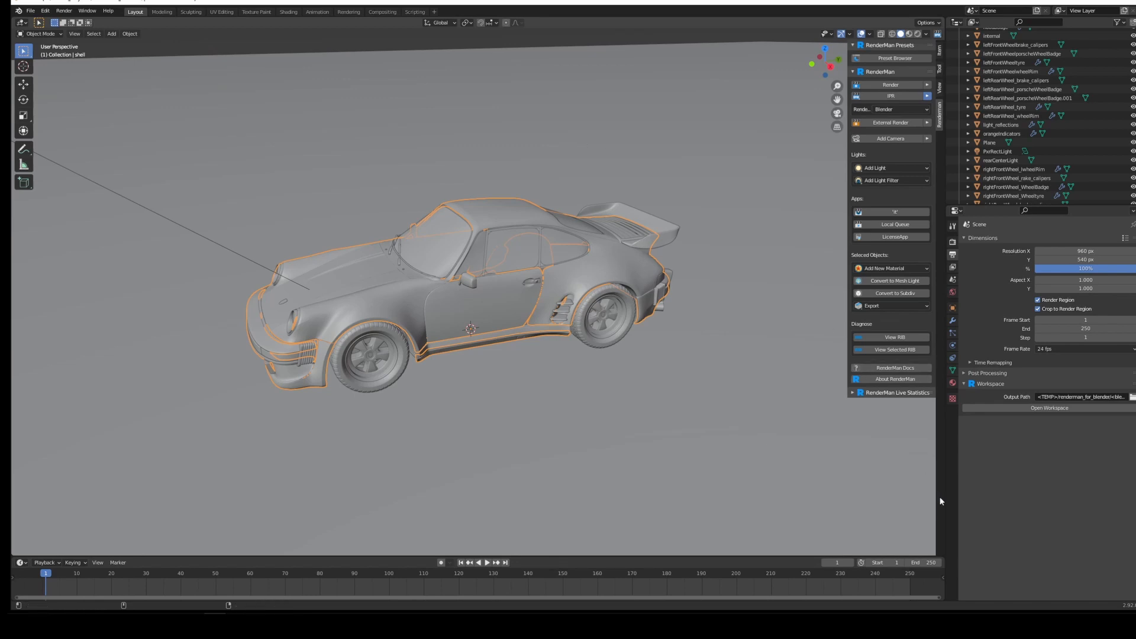
Step: Split the 3D viewport horizontally and turn the lower area into a Shader Editor
drag(942, 554, 905, 253)
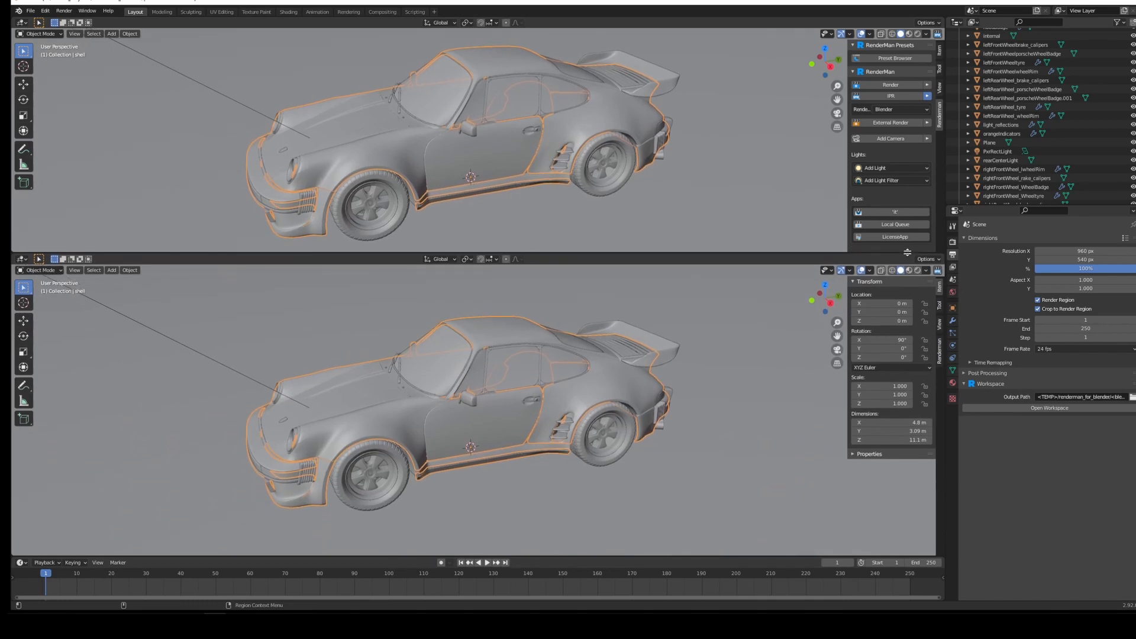
click(22, 259)
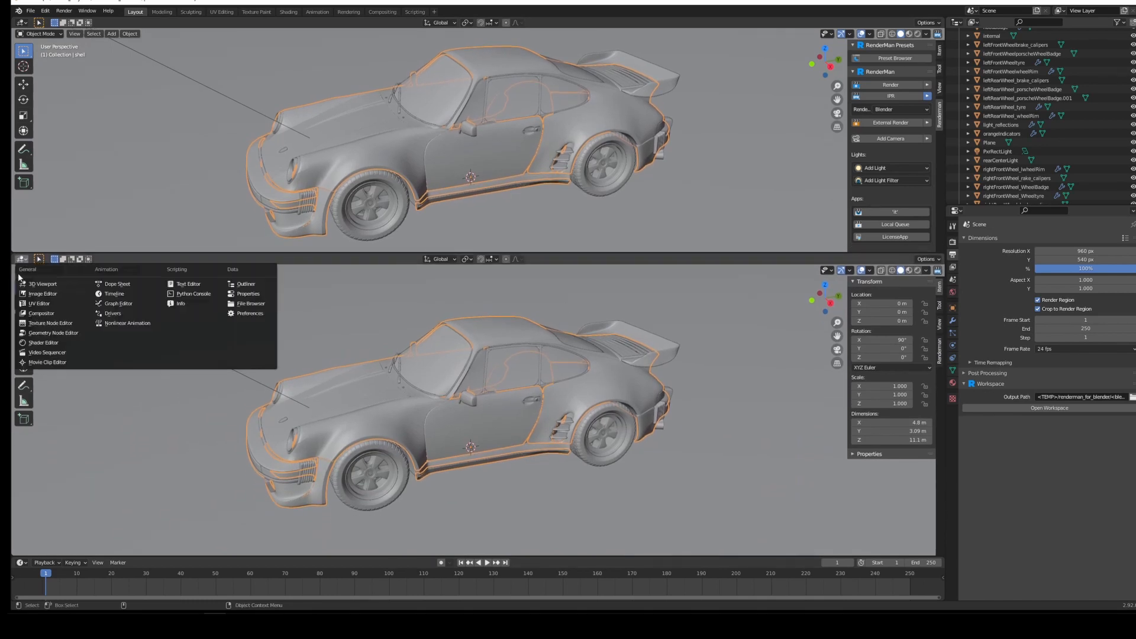
click(41, 342)
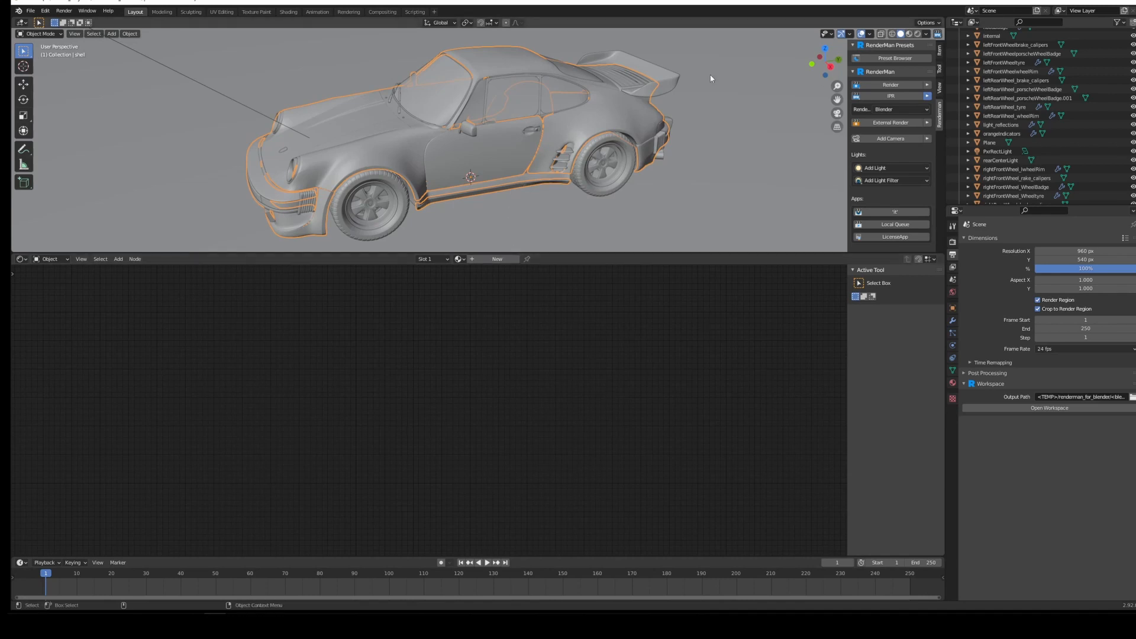
Step: Select the ground plane, switch to the camera view and reframe the camera closer on the car
click(729, 68)
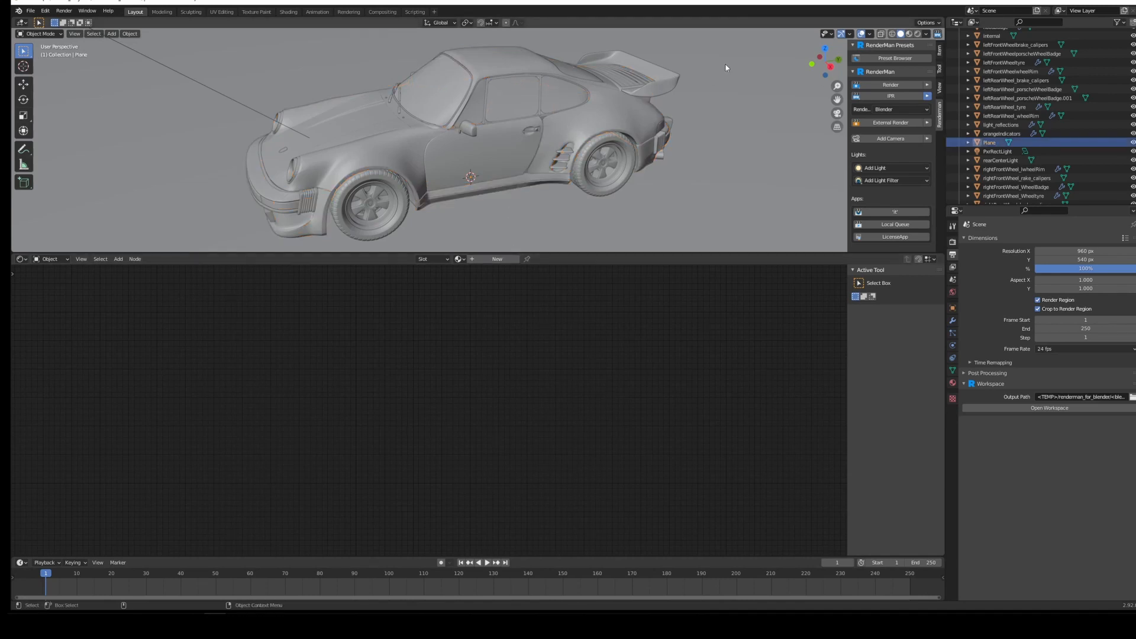
key(KP_0)
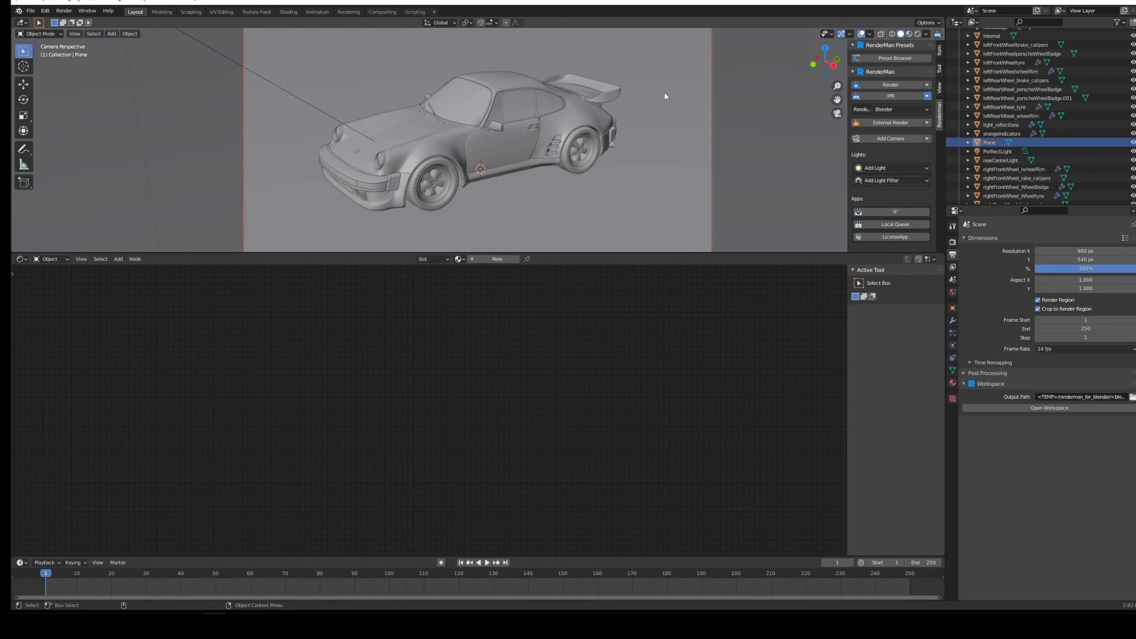
middle_drag(664, 91, 595, 107)
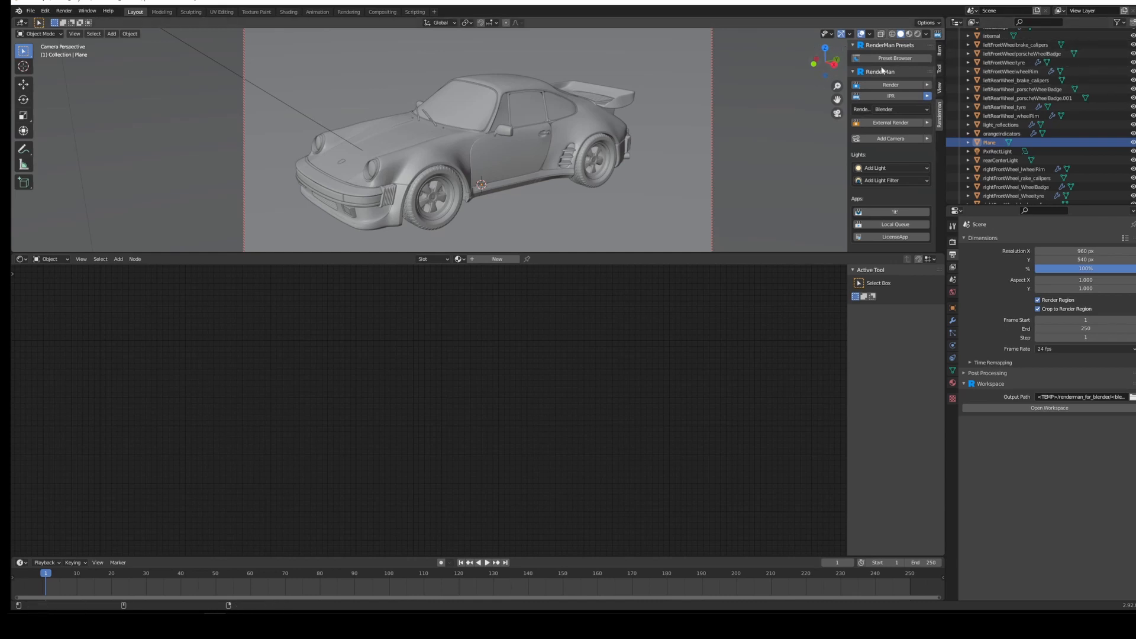
scroll(918, 169, down, 5)
scroll(909, 175, up, 5)
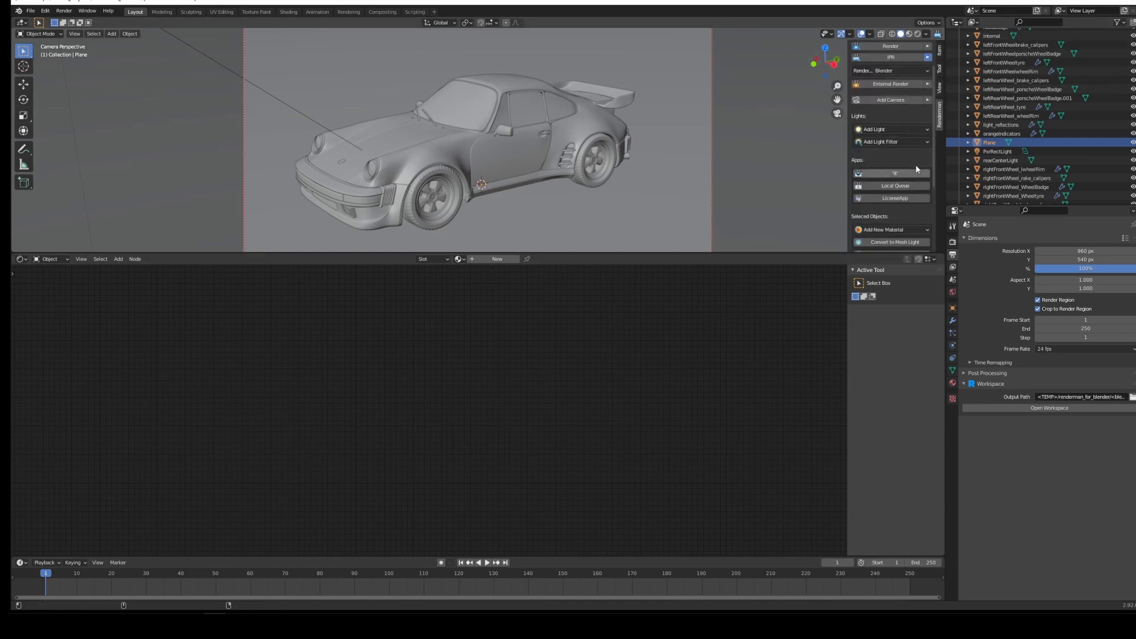
Step: Select the car's body shell and assign it a new PxrSurface material
scroll(894, 160, down, 3)
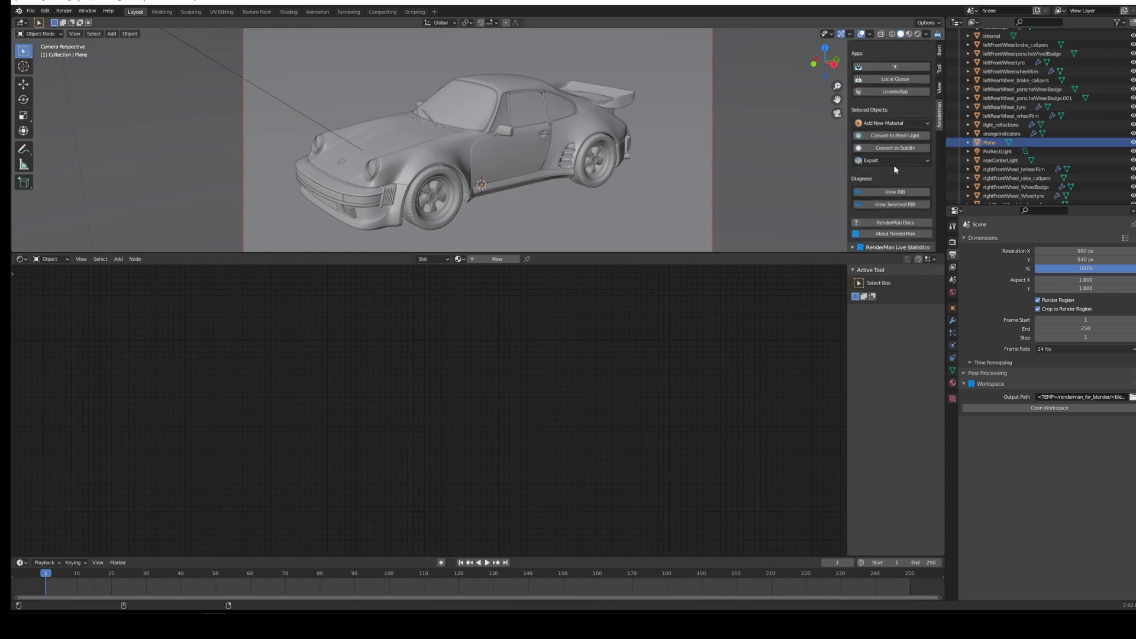
scroll(885, 172, up, 3)
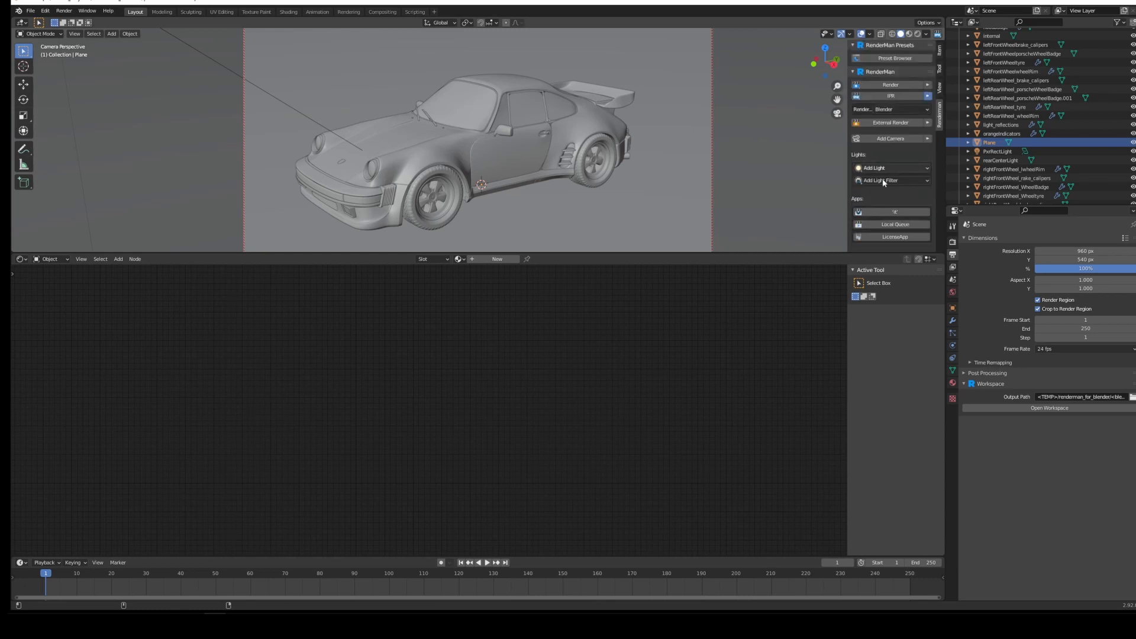
click(484, 76)
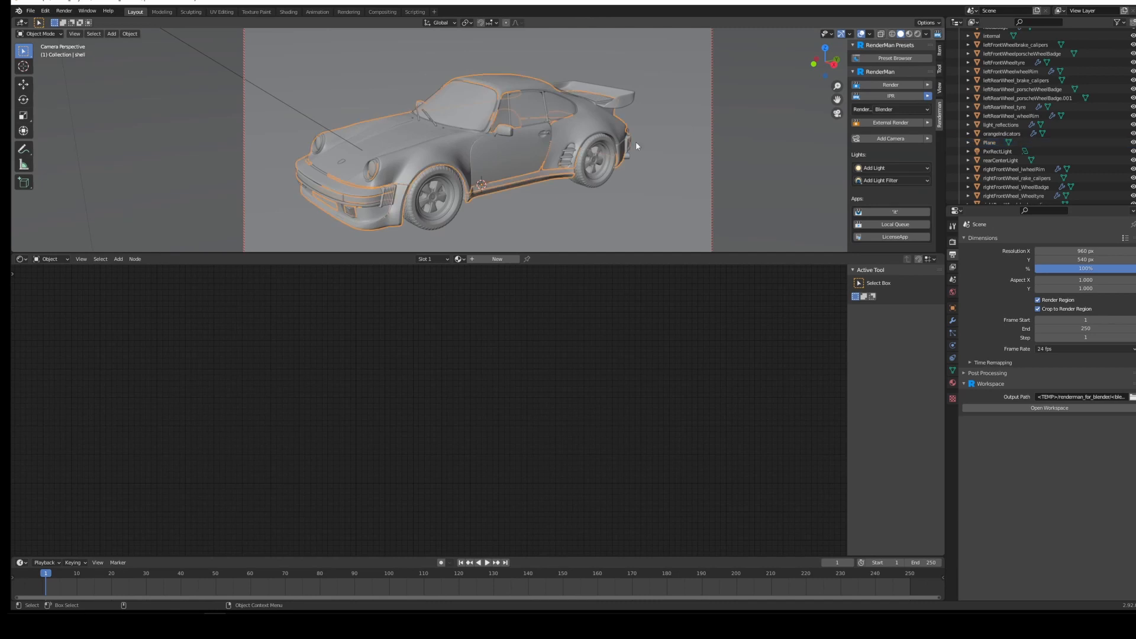
scroll(893, 171, down, 3)
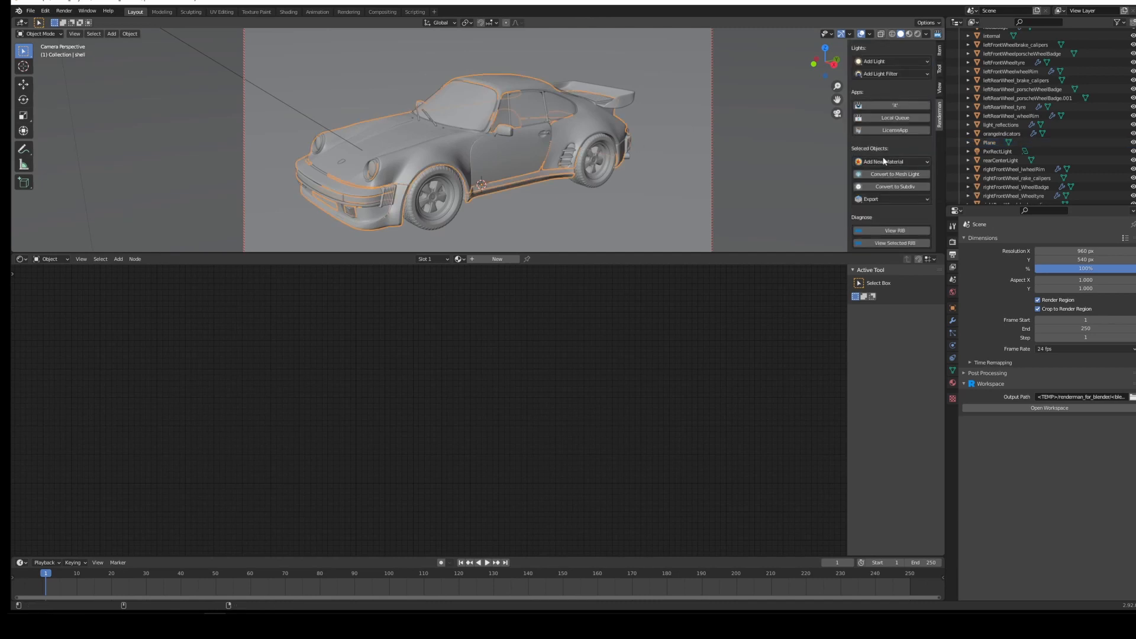
click(883, 163)
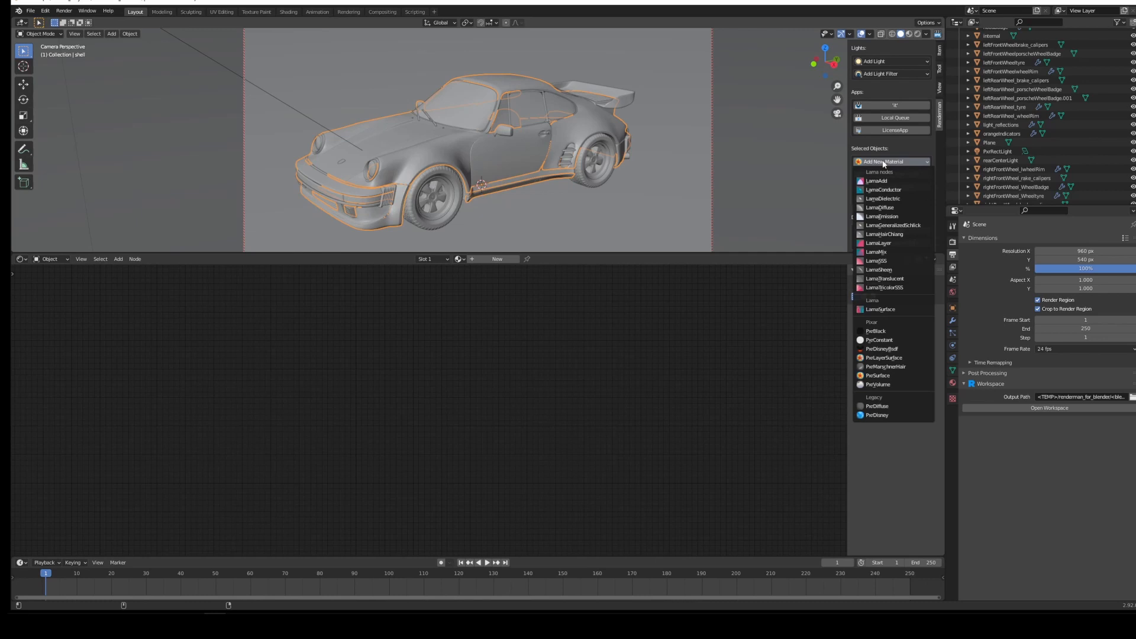
click(895, 359)
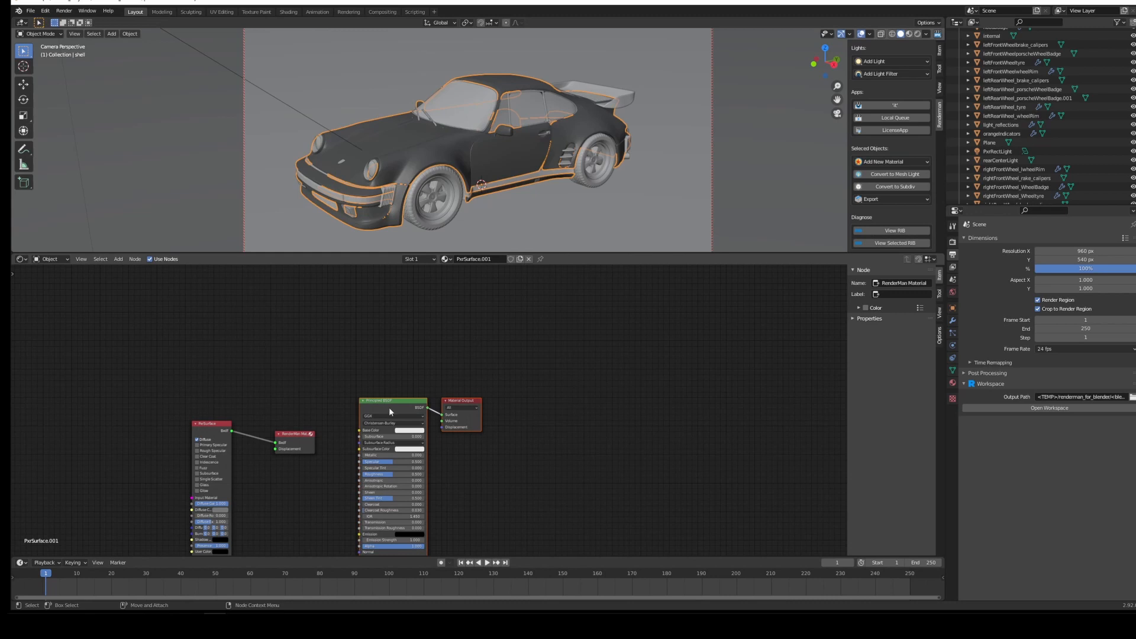
Step: Move the Principled BSDF and Material Output nodes clear of the RenderMan nodes, and widen the PxrSurface node to make its parameter names readable
drag(389, 409, 535, 393)
click(412, 370)
alt+right_drag(417, 409, 512, 411)
alt+middle_drag(239, 380, 506, 296)
scroll(434, 365, up, 1)
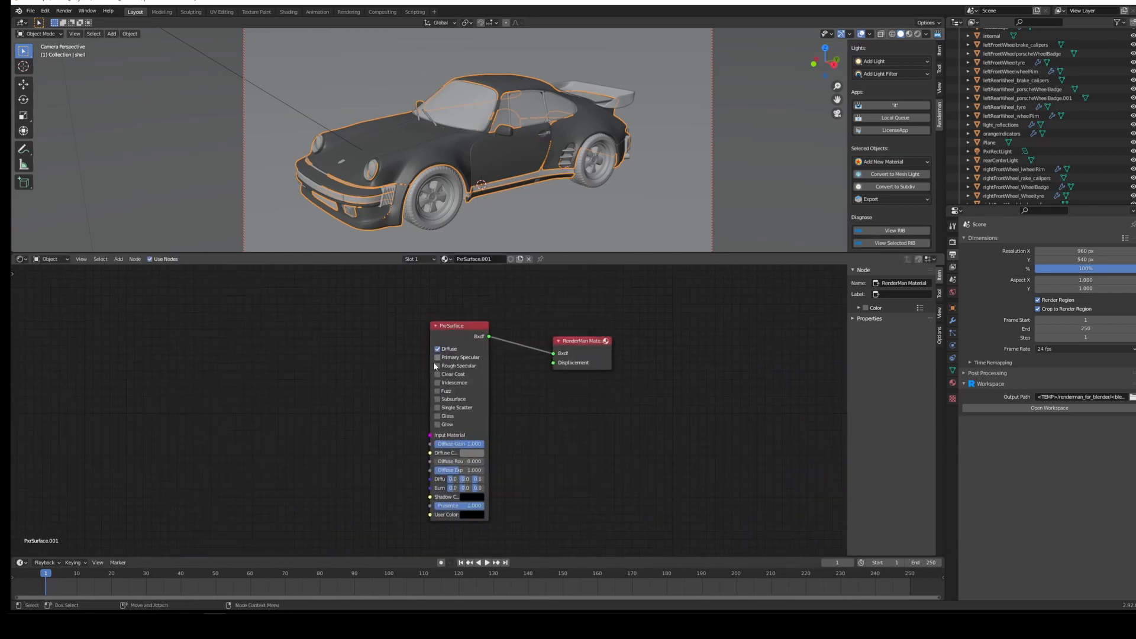
click(452, 335)
drag(425, 350, 328, 351)
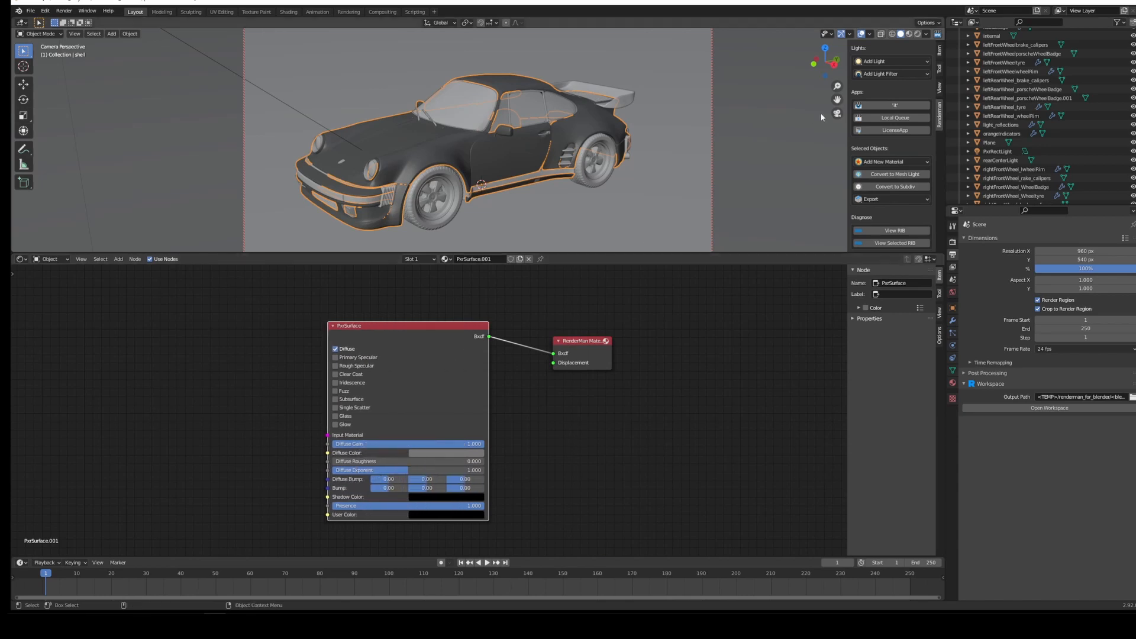
Step: Start the RenderMan IPR render in the viewport and swing the camera further toward the car's front
scroll(876, 74, up, 5)
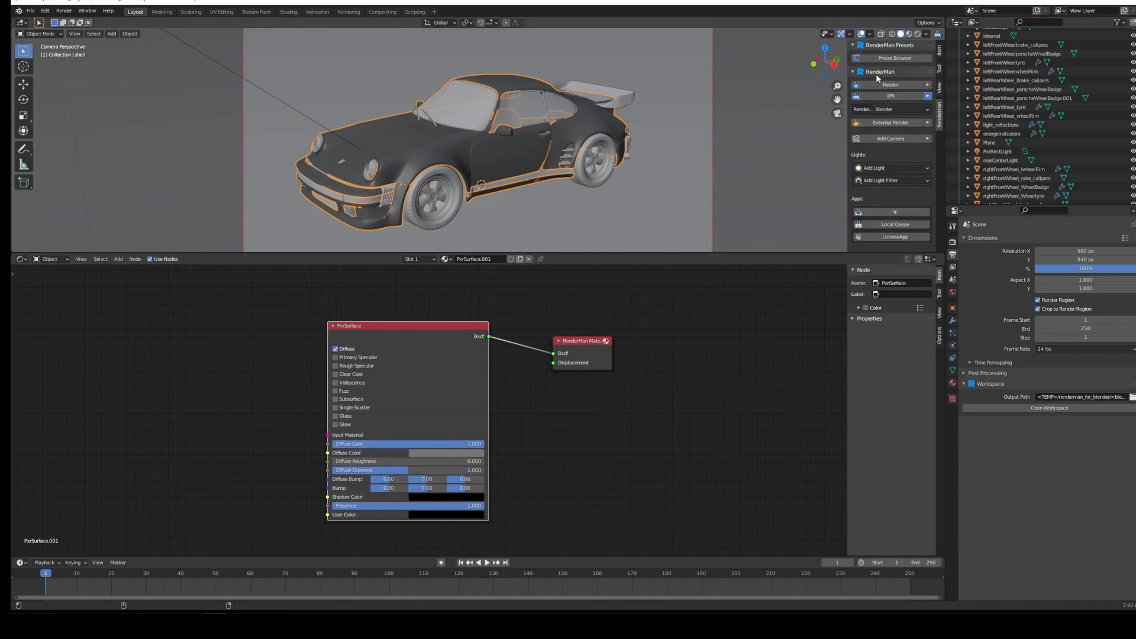
click(904, 97)
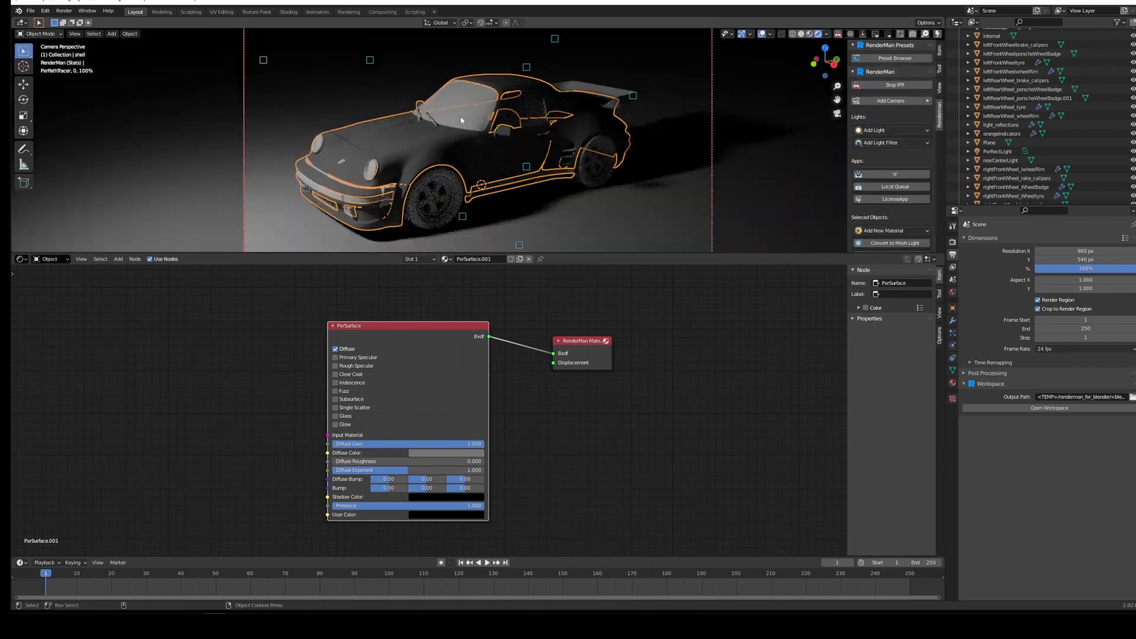
click(492, 141)
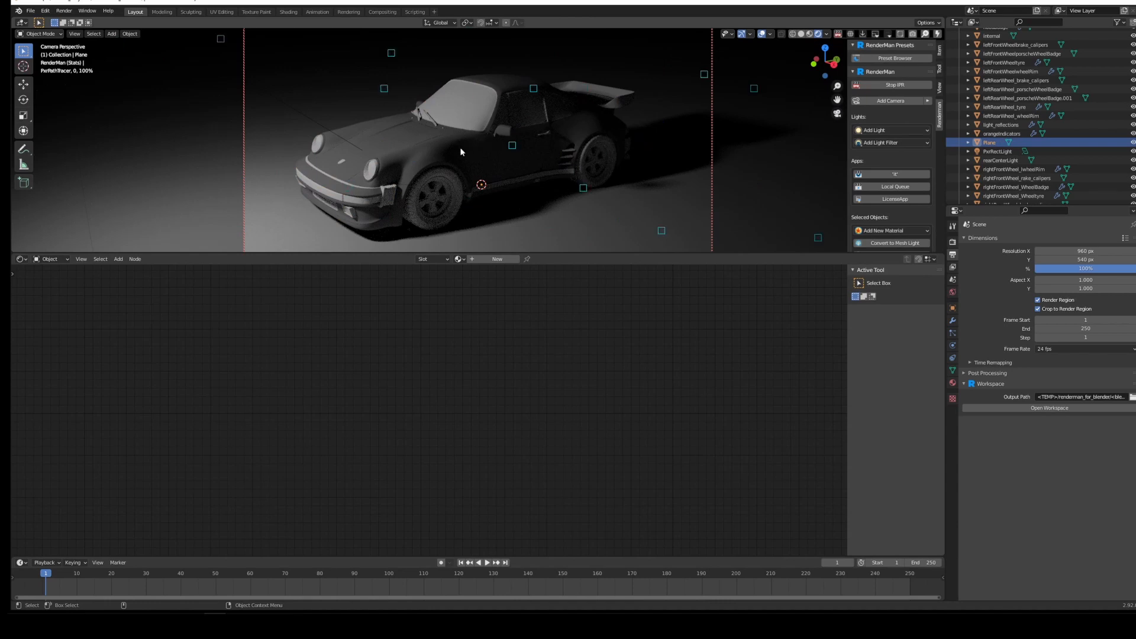
middle_drag(462, 142, 480, 144)
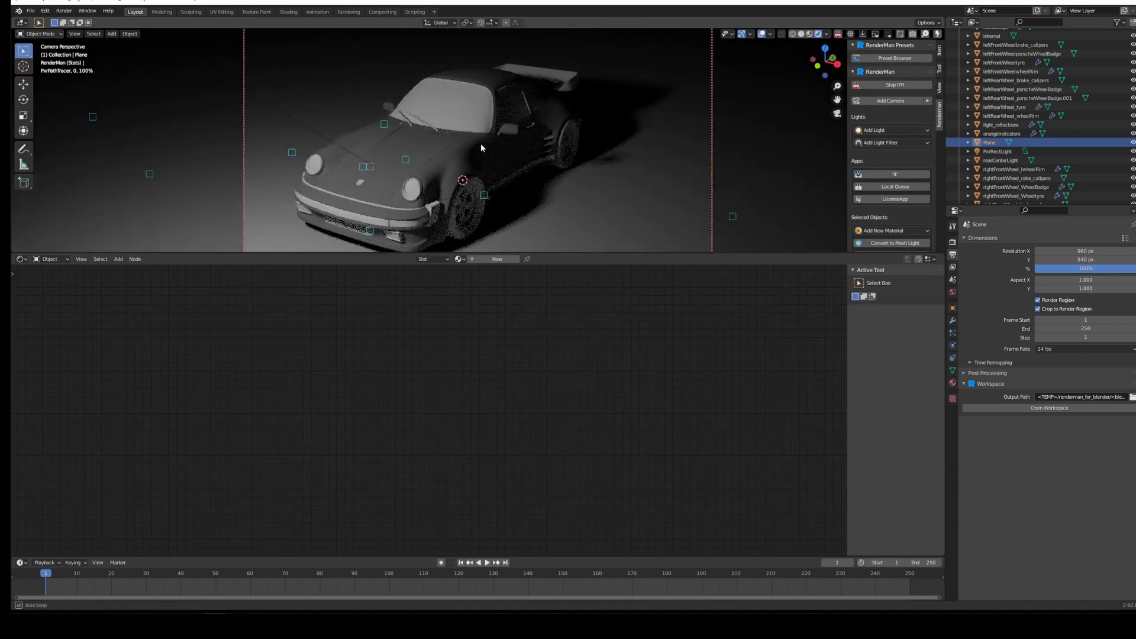
Step: Enable Primary Specular on the car shell's PxrSurface and set its Primary Specular Face Color to white
click(462, 151)
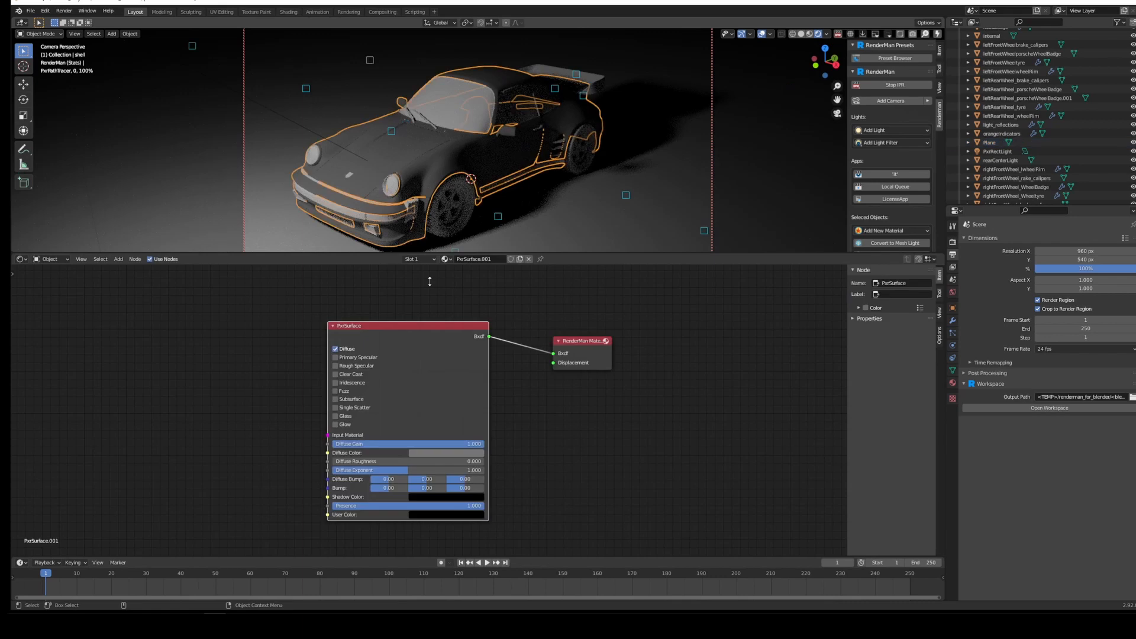
click(336, 358)
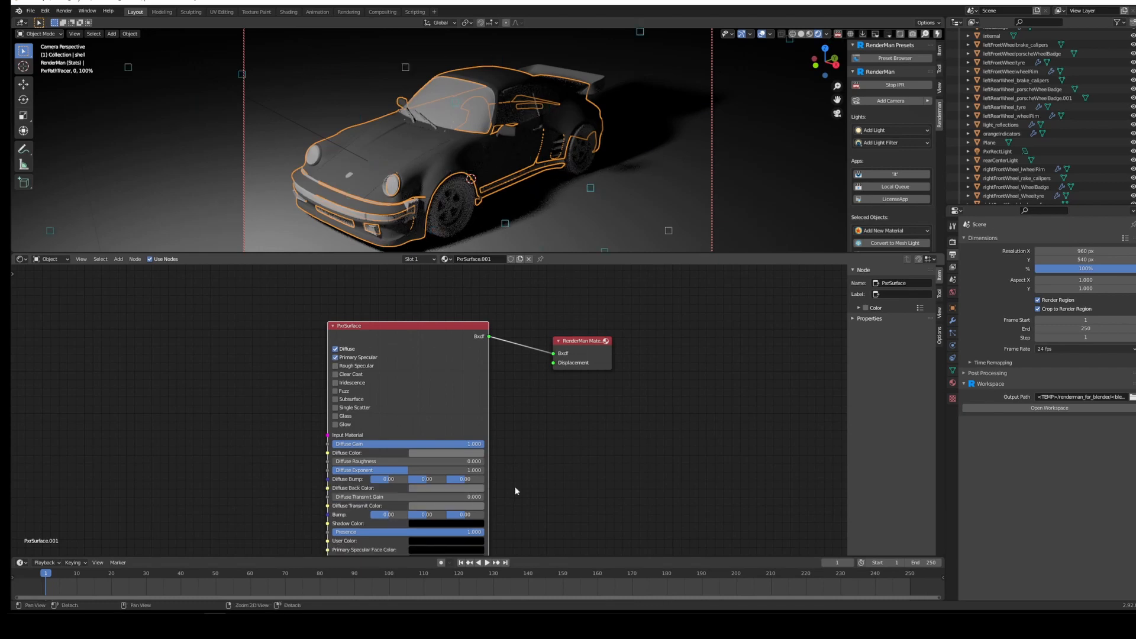
middle_drag(515, 486, 527, 347)
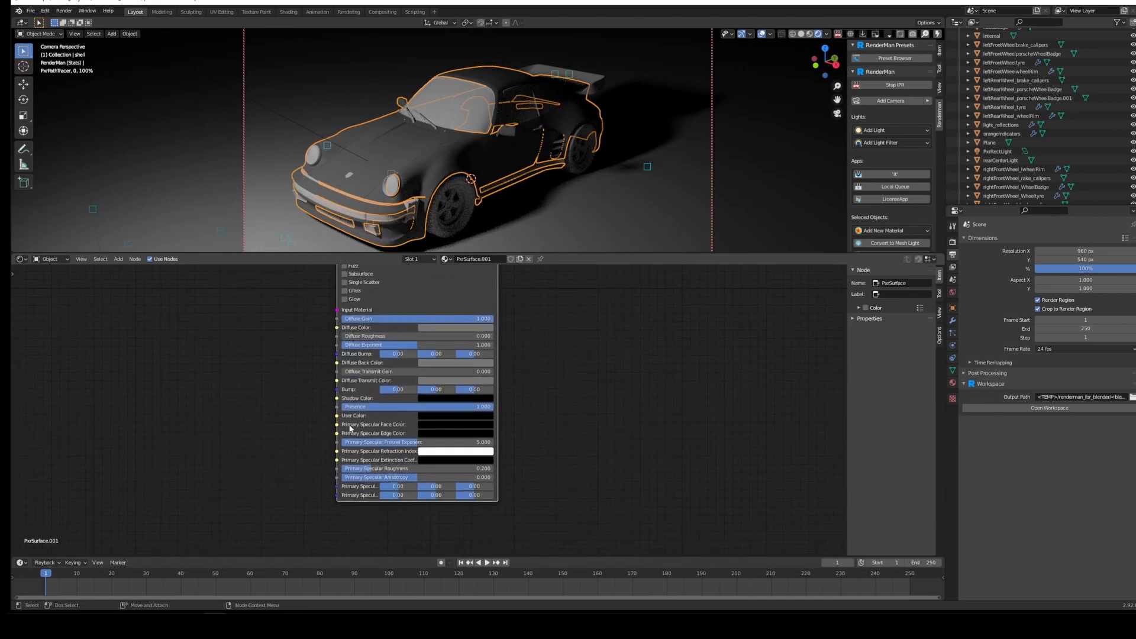
click(426, 425)
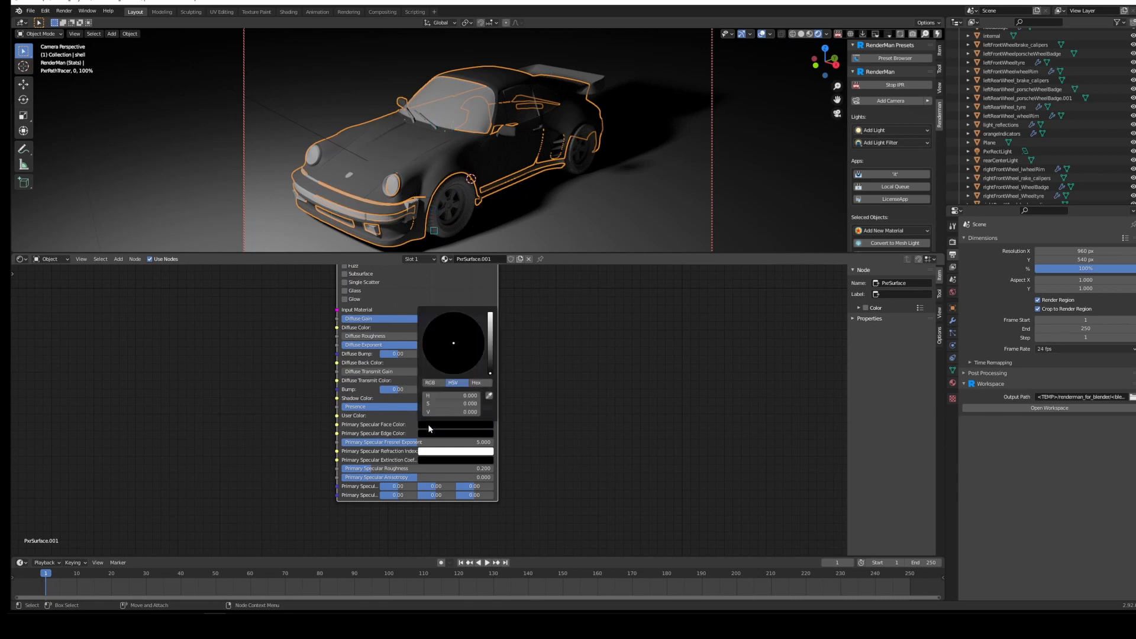
drag(494, 338, 494, 313)
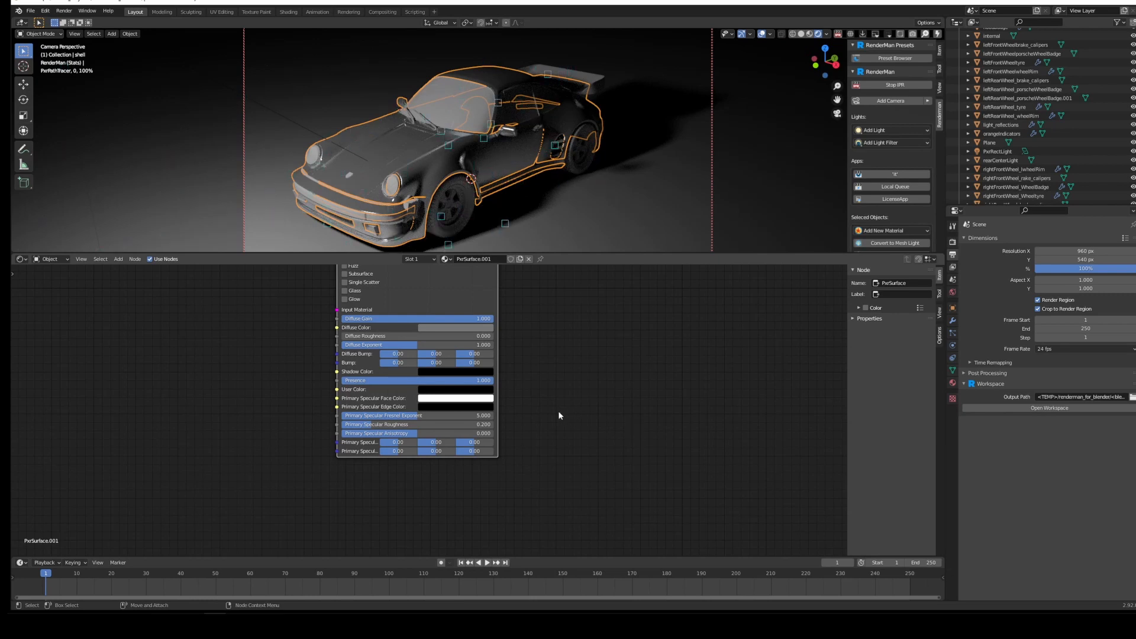
Step: Try pure red as the shell's Primary Specular Face Color and return it to white
click(483, 399)
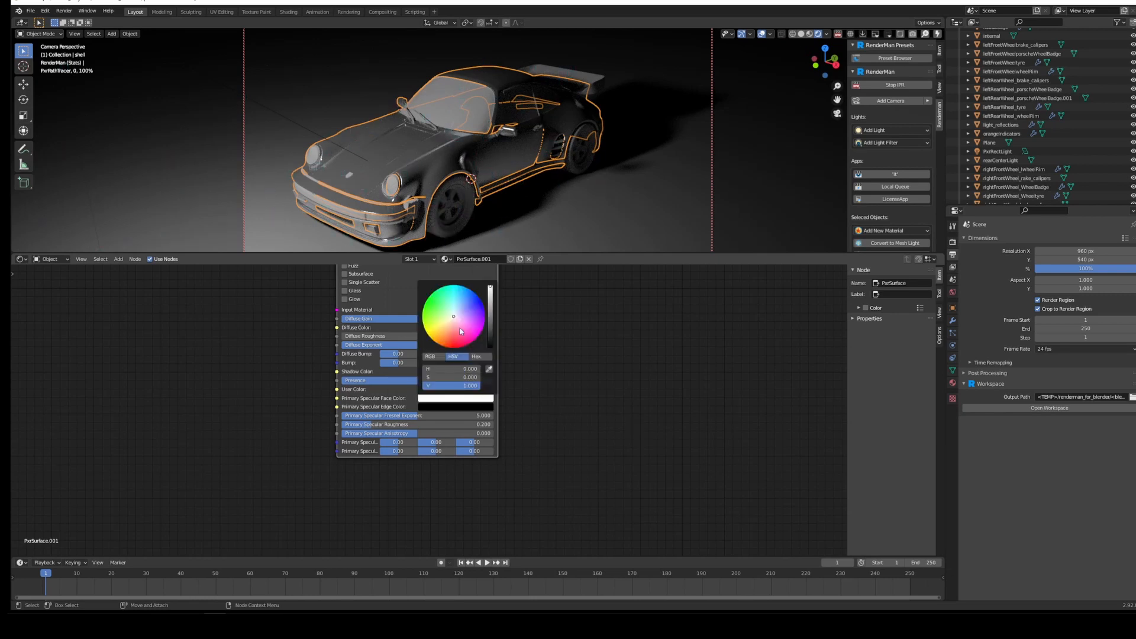
drag(460, 332, 454, 351)
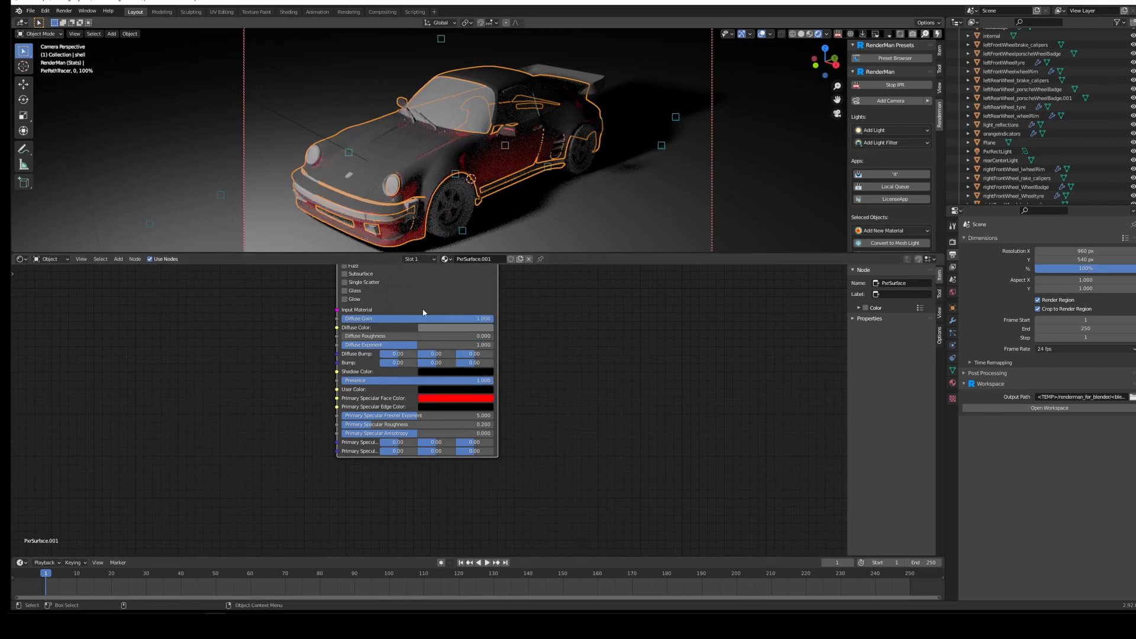
click(479, 400)
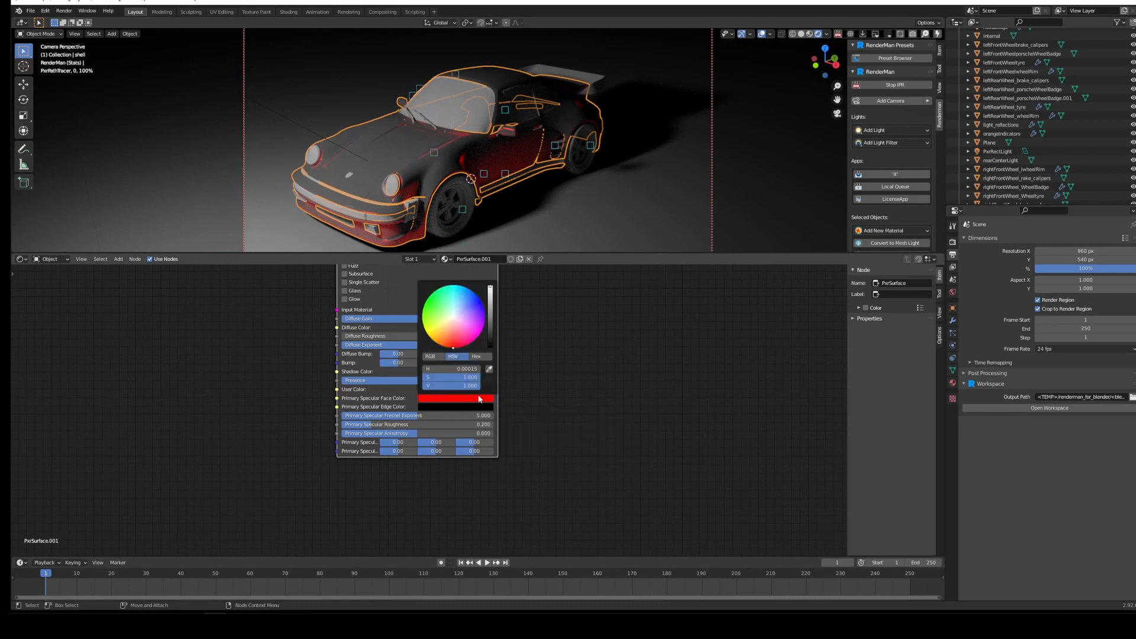
click(457, 320)
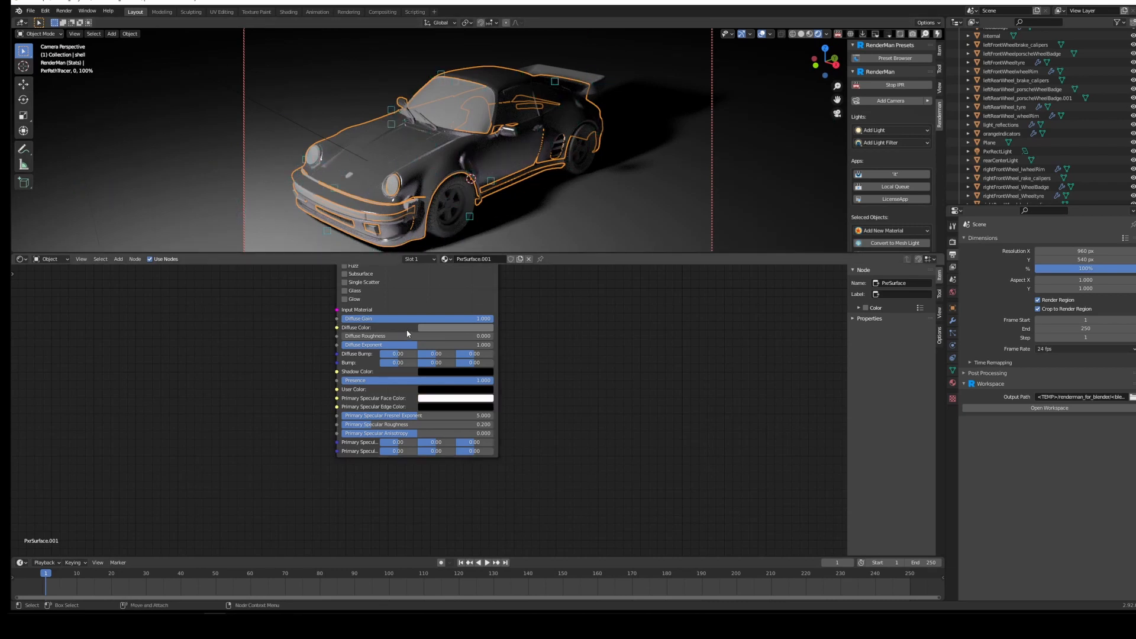
Step: Set the car shell's Diffuse Color to bright red and check the live render from different camera angles
click(432, 327)
drag(455, 256, 490, 215)
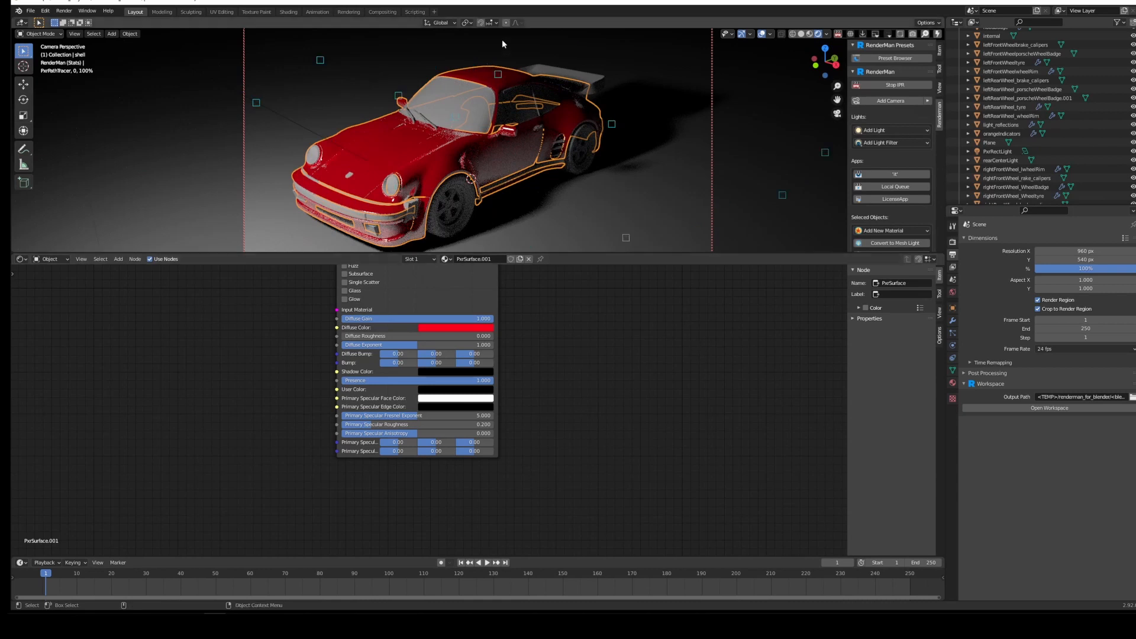
click(618, 111)
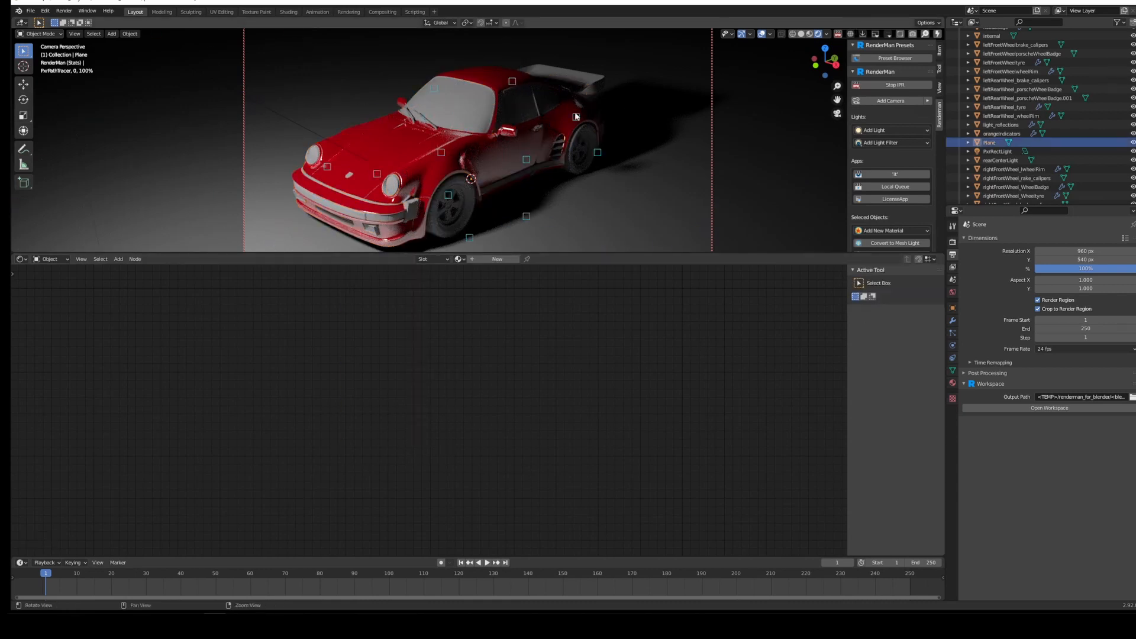
middle_drag(576, 116, 541, 122)
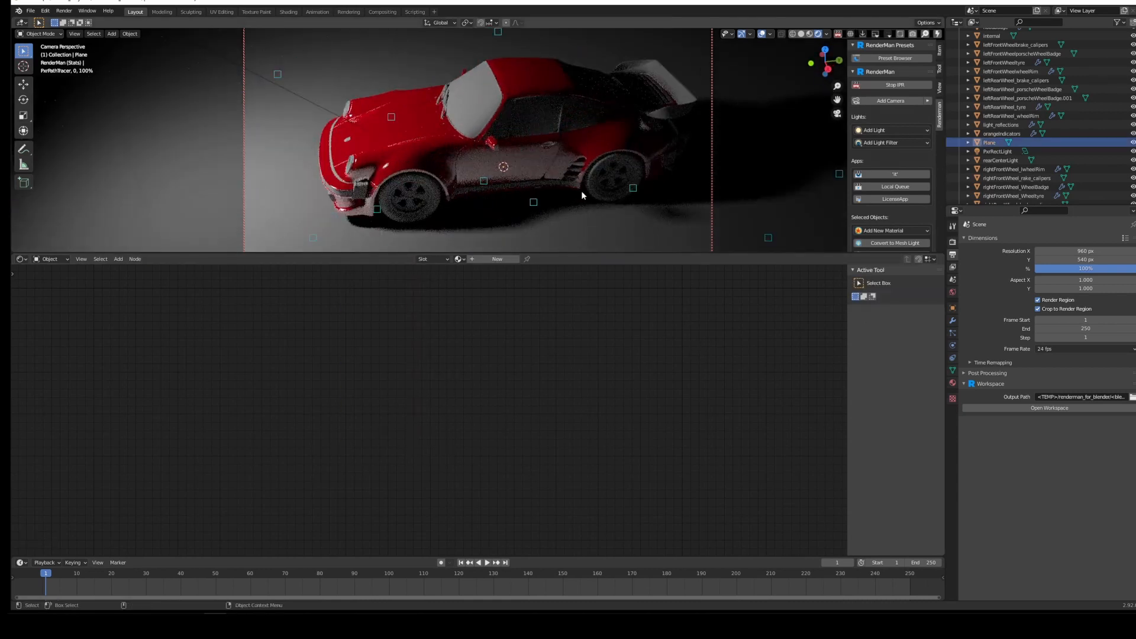
middle_drag(530, 195, 594, 163)
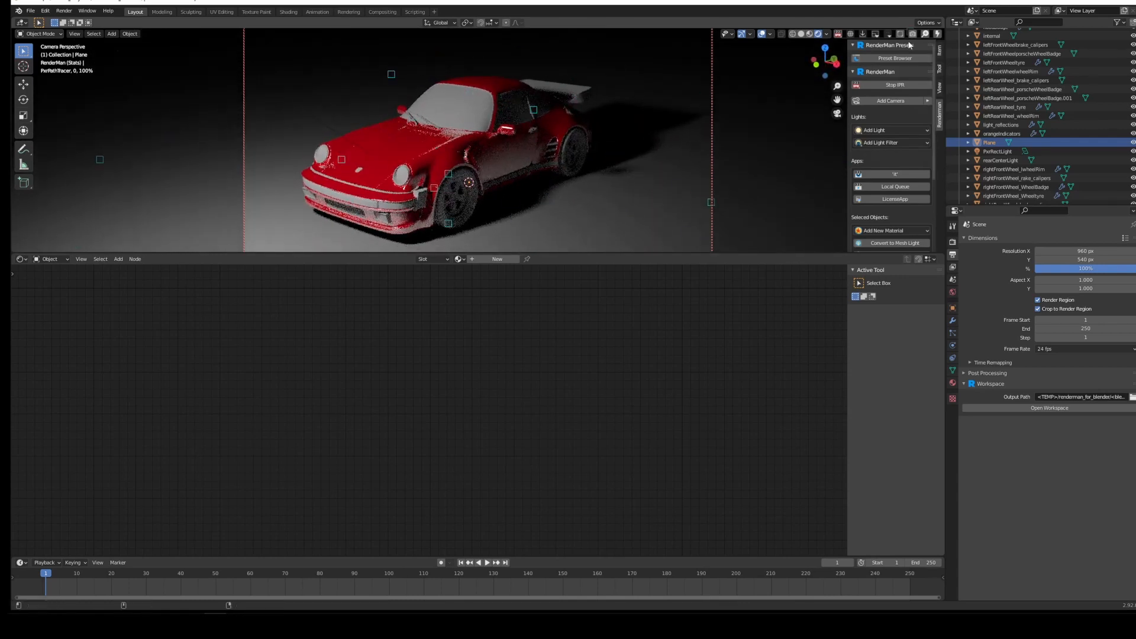
Step: Stop the IPR render and save the Blender file
click(870, 86)
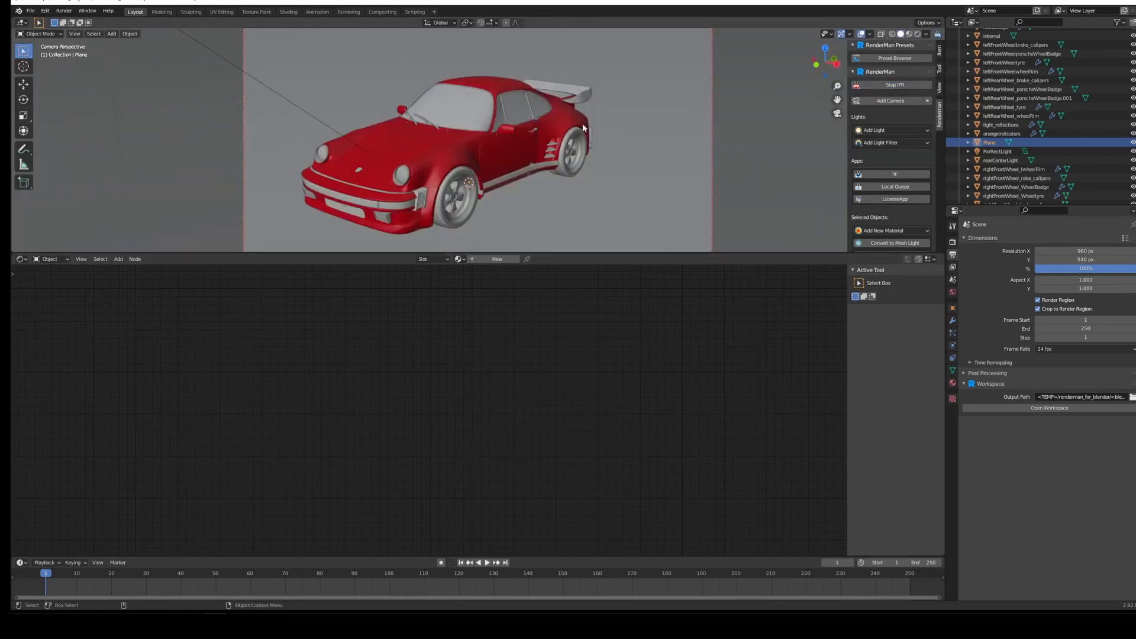
key(ctrl+s)
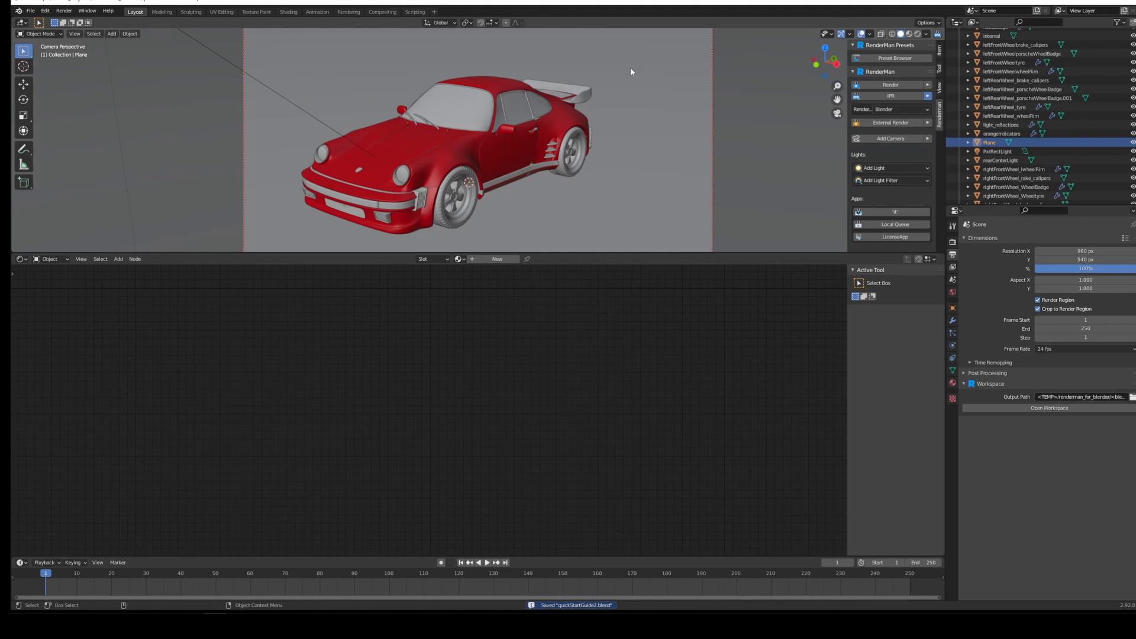
Step: Assign a new PxrSurface material to the selected ground plane and widen its PxrSurface node
scroll(894, 160, down, 5)
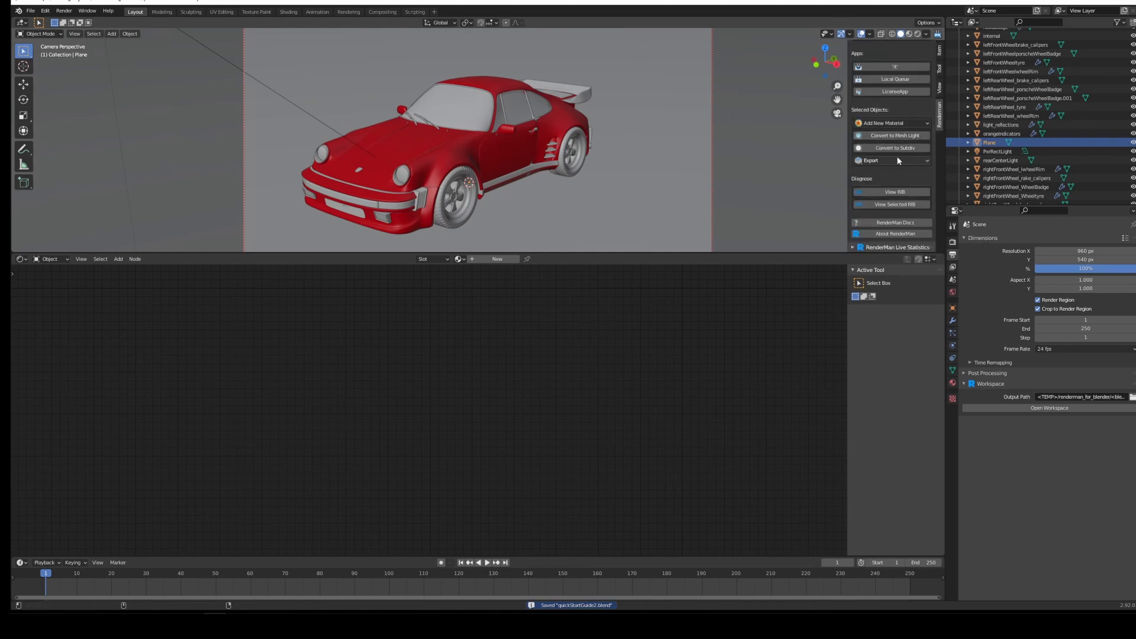
click(900, 123)
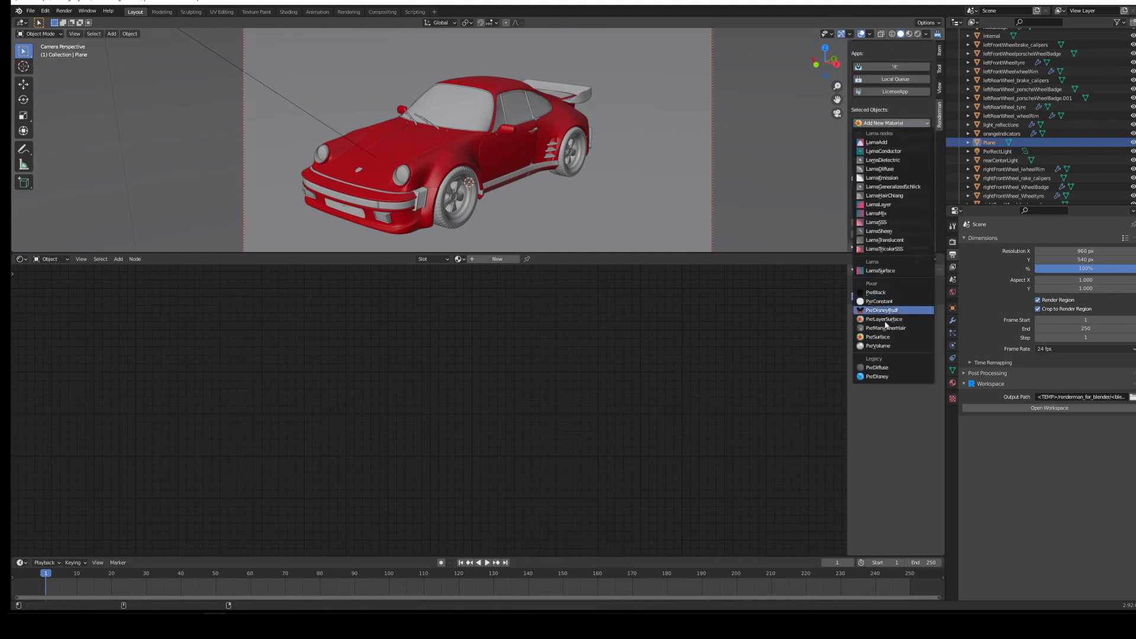
click(884, 342)
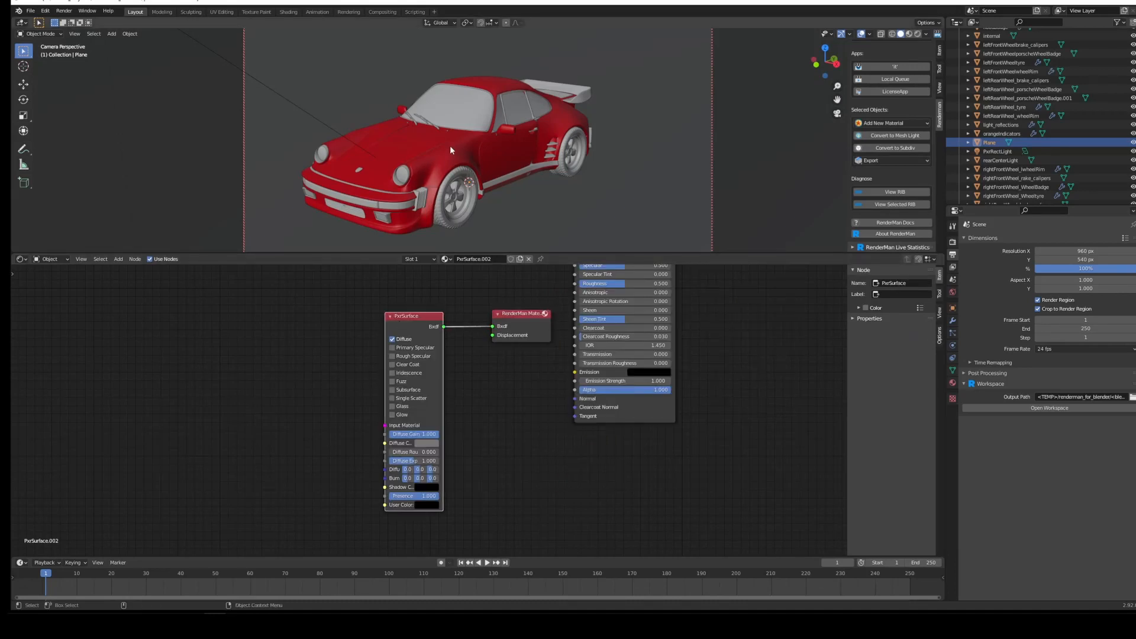
mouse_move(450, 145)
middle_down()
mouse_move(467, 144)
mouse_move(459, 136)
middle_up()
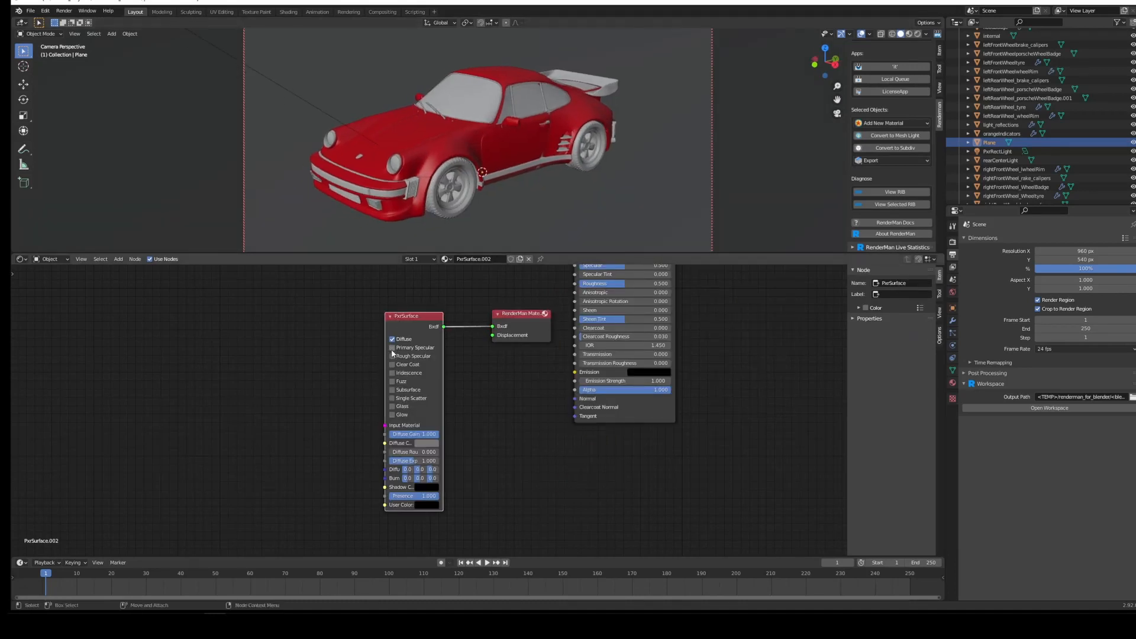
drag(385, 354, 347, 354)
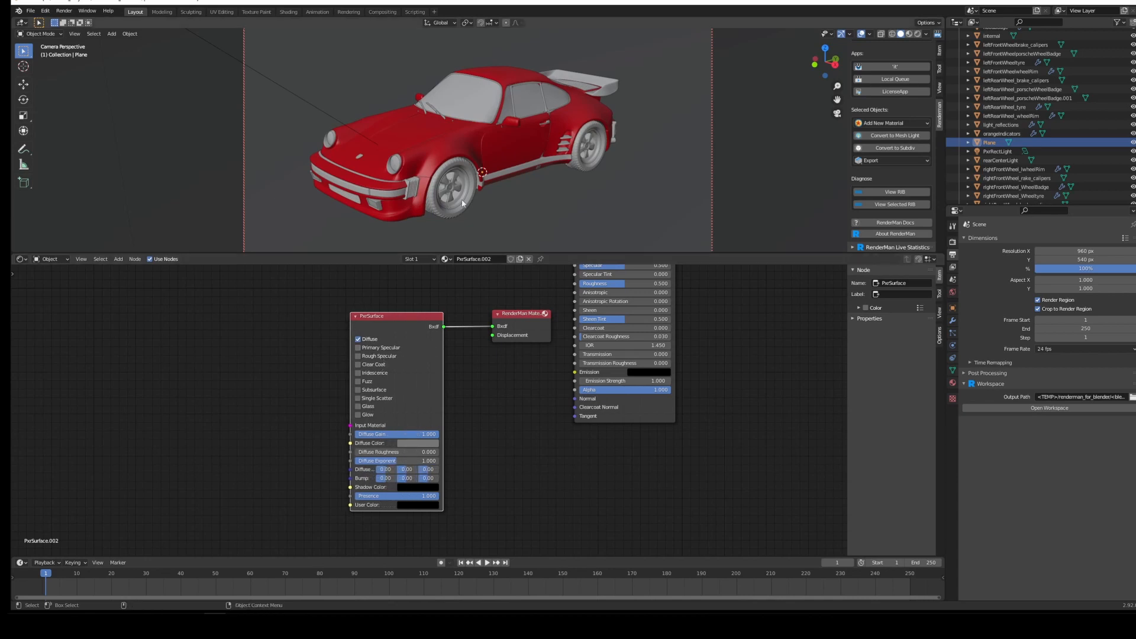
Step: Darken the ground plane's Diffuse Color to near black and enable Primary Specular on its PxrSurface
click(410, 445)
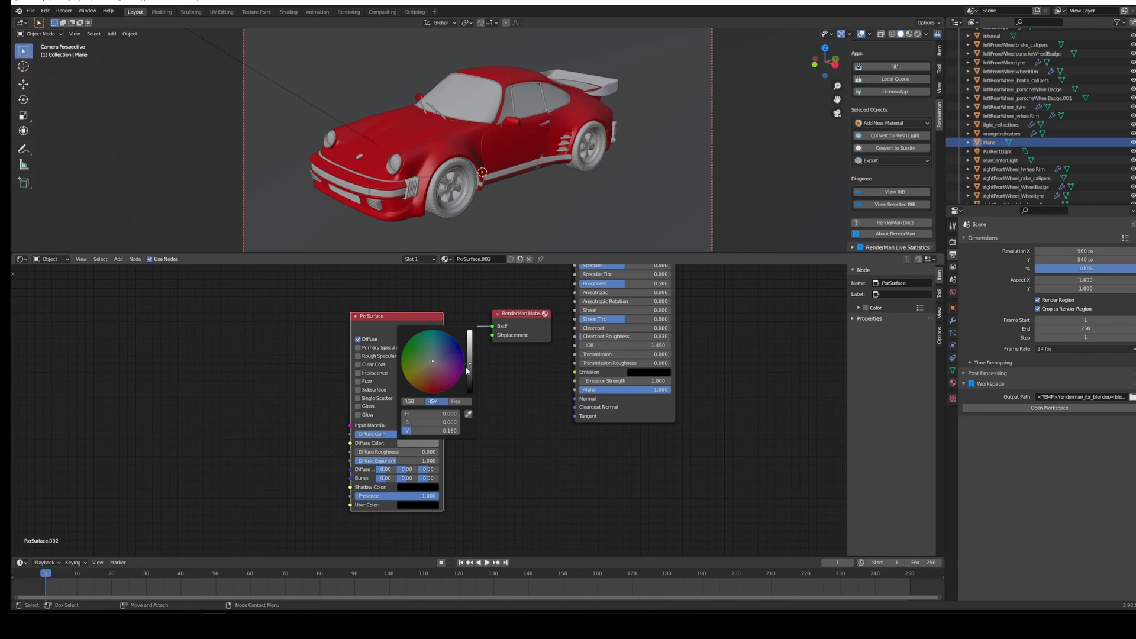
drag(470, 371, 470, 388)
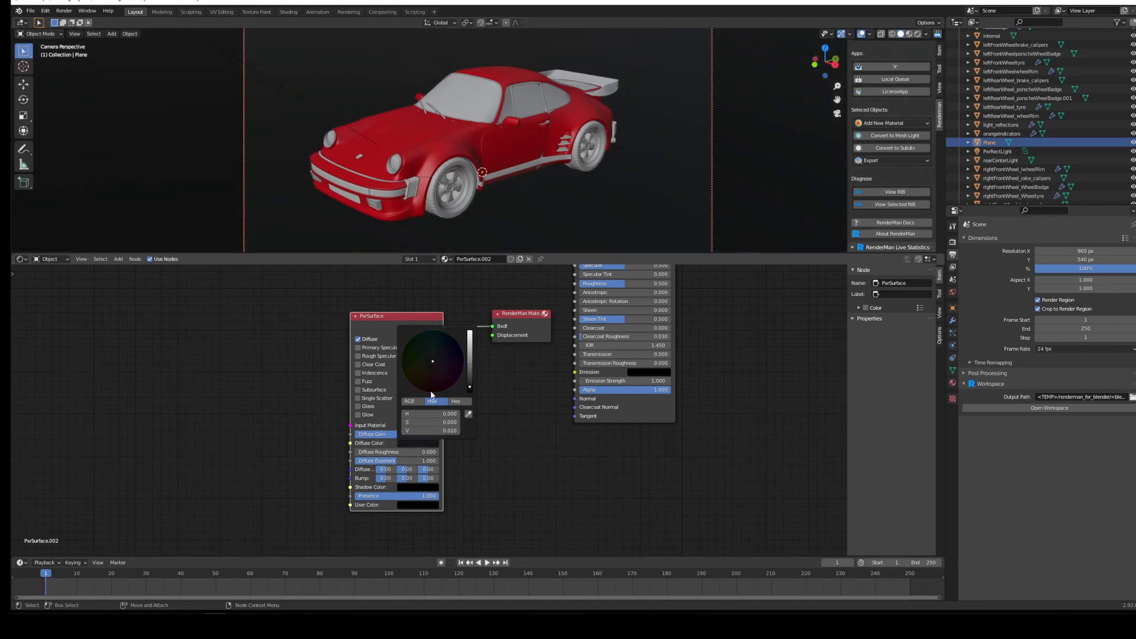
click(359, 348)
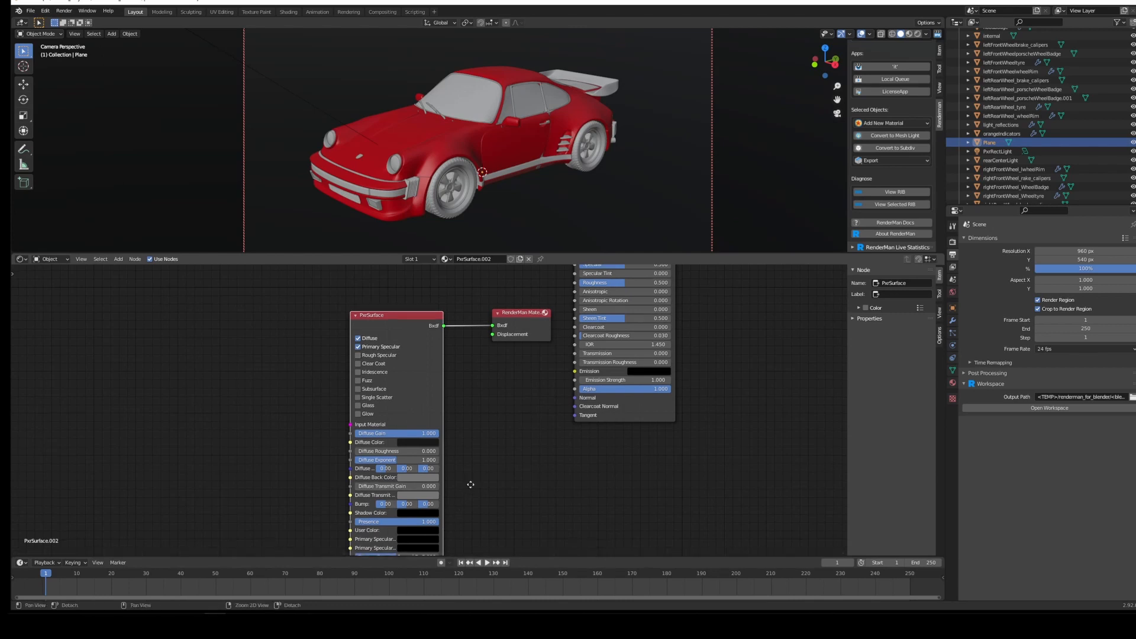
Step: Brighten the ground plane's Primary Specular Face Color from black to white on its PxrSurface node
middle_drag(469, 487, 488, 429)
click(442, 481)
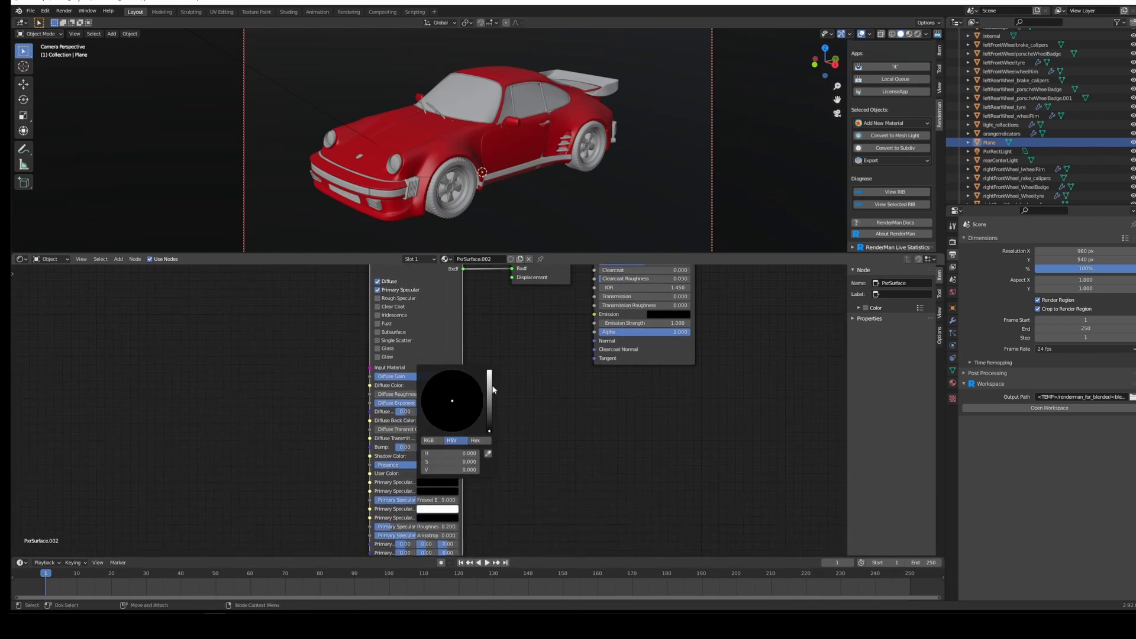
drag(493, 391, 493, 370)
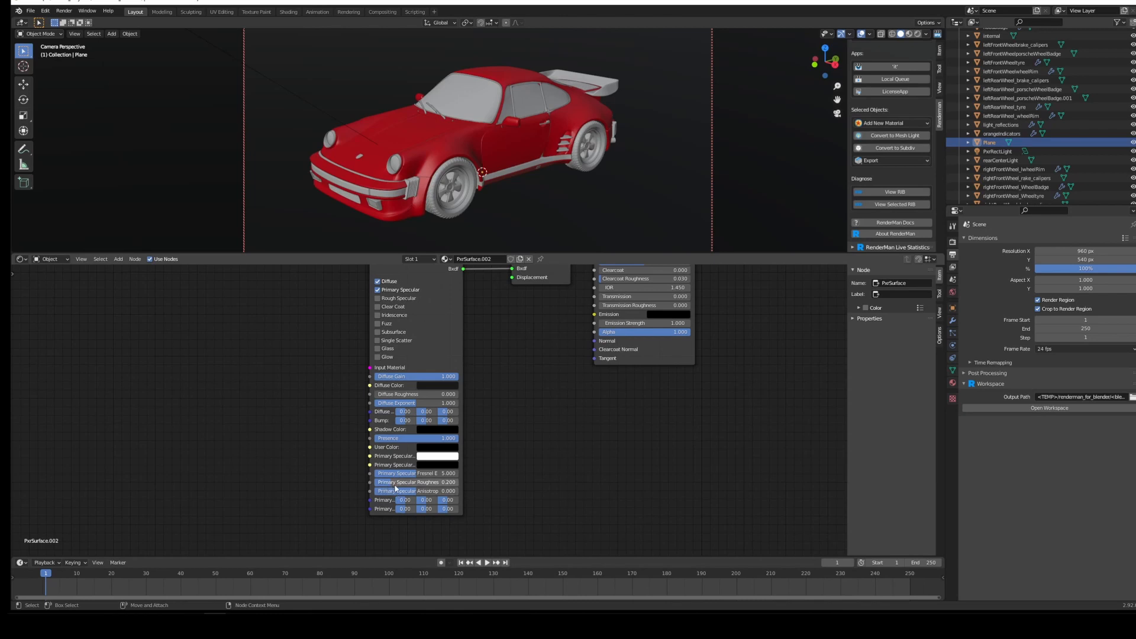
Step: Start an IPR render of the scene and set the ground plane's Primary Specular Roughness to 0.25
click(893, 68)
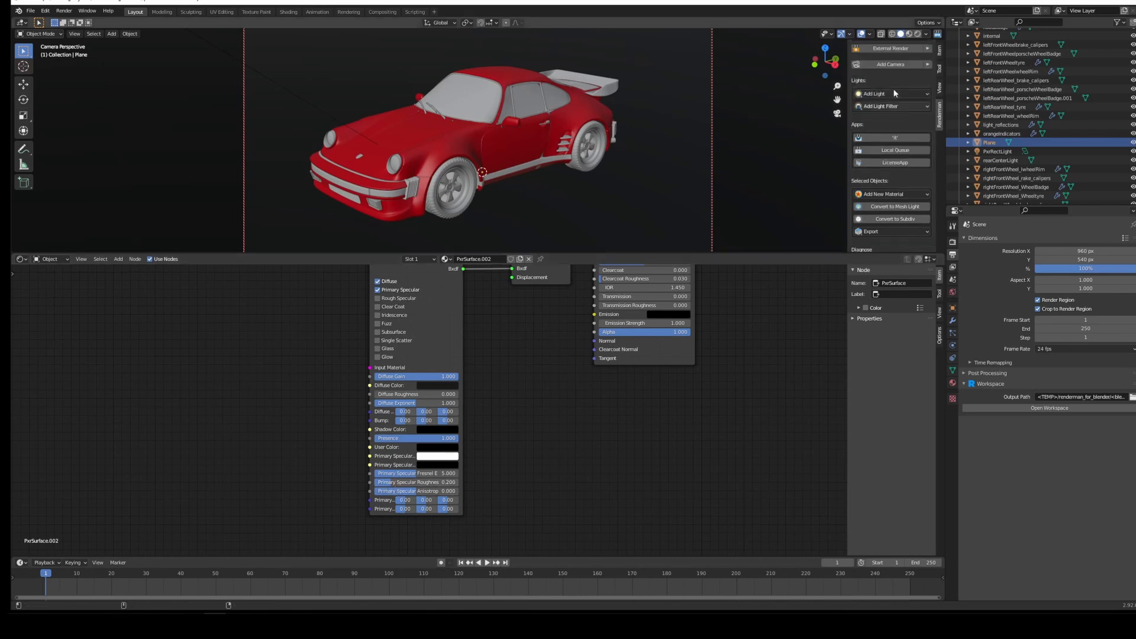
middle_drag(550, 164, 513, 181)
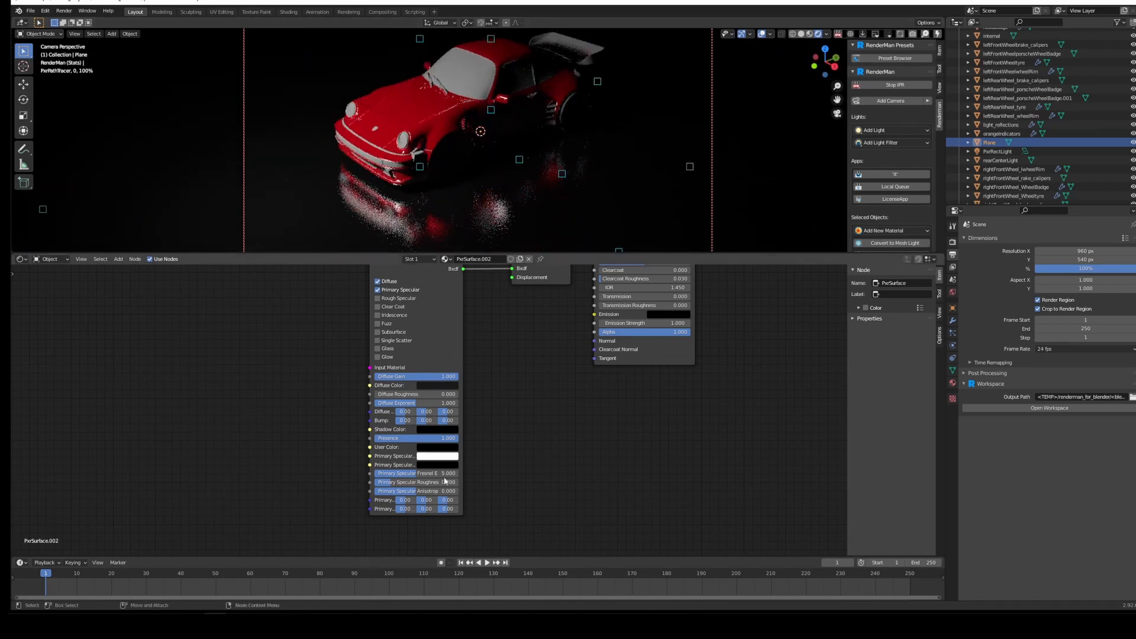
click(414, 483)
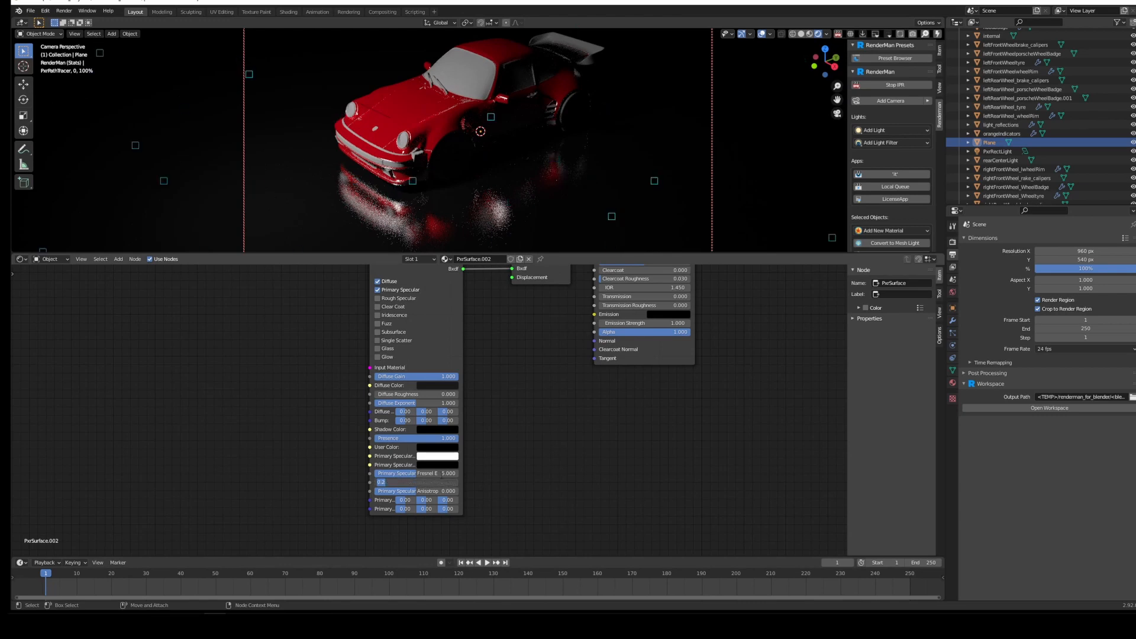
text(0.35)
key(Return)
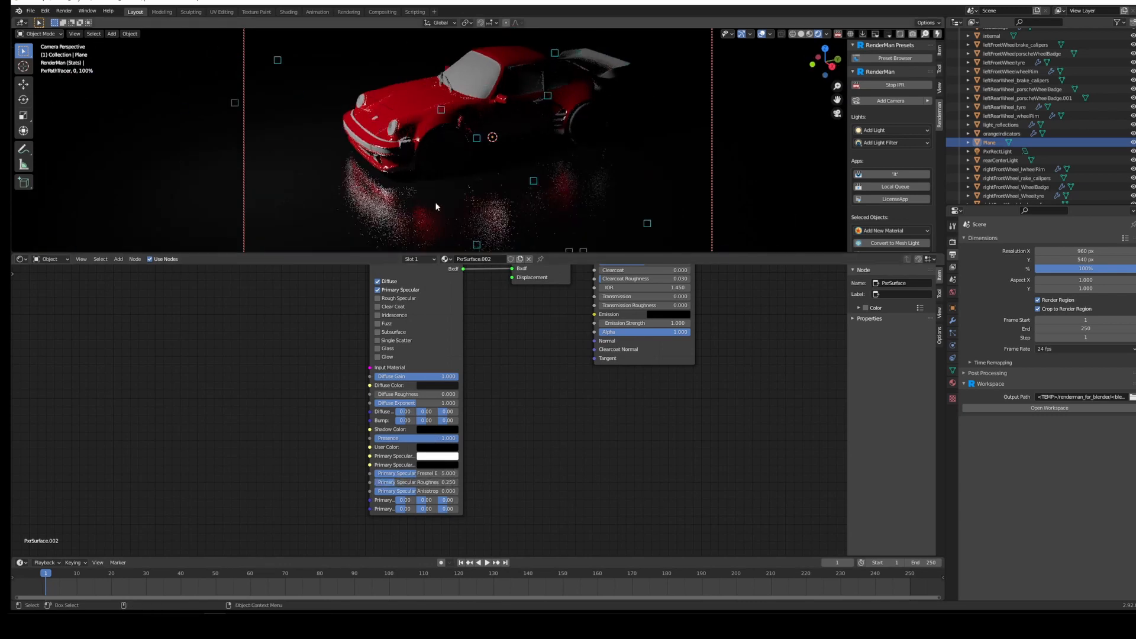
Step: Set the car shell's Primary Specular Roughness to 0.1 and stop the IPR render
alt+drag(420, 158, 341, 170)
alt+drag(489, 93, 560, 97)
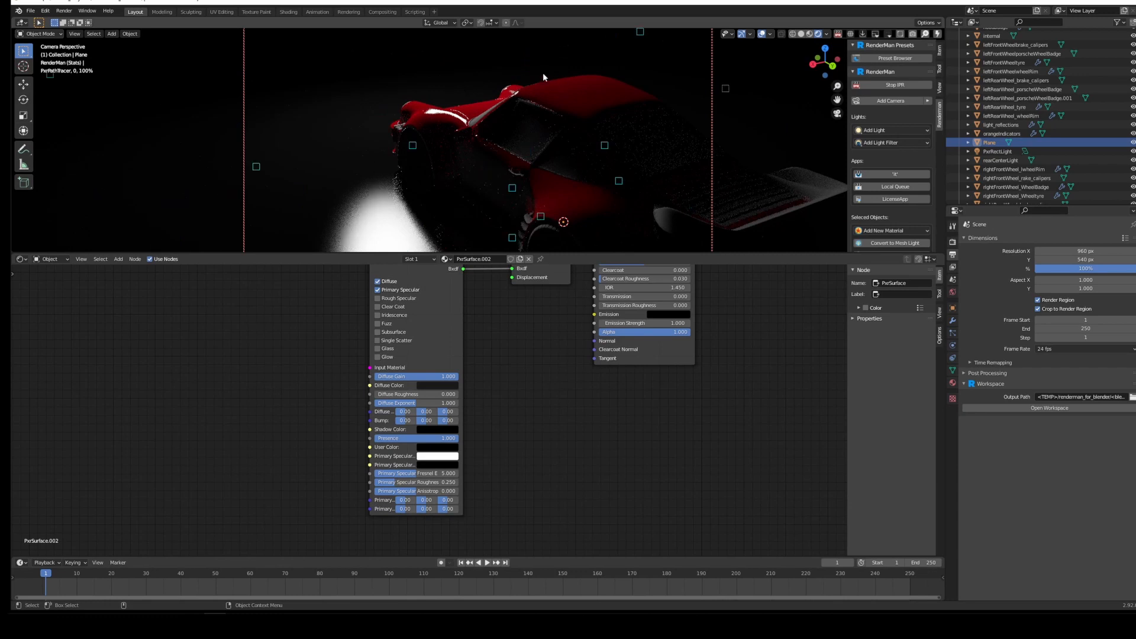
click(542, 74)
middle_drag(595, 312, 596, 349)
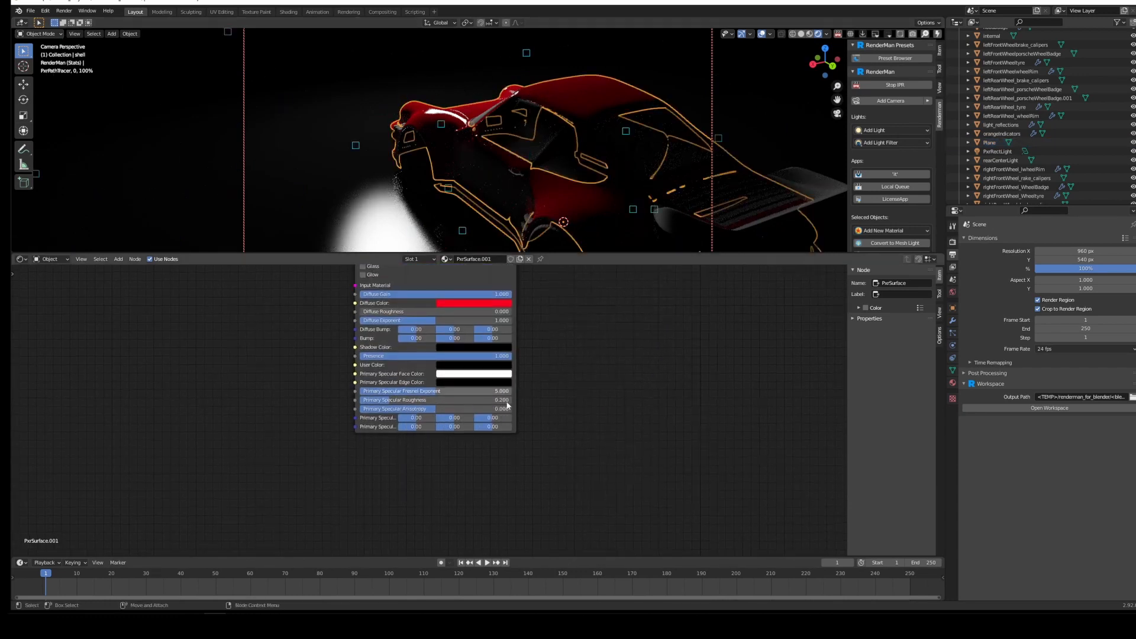
click(500, 400)
text(0.1)
key(Return)
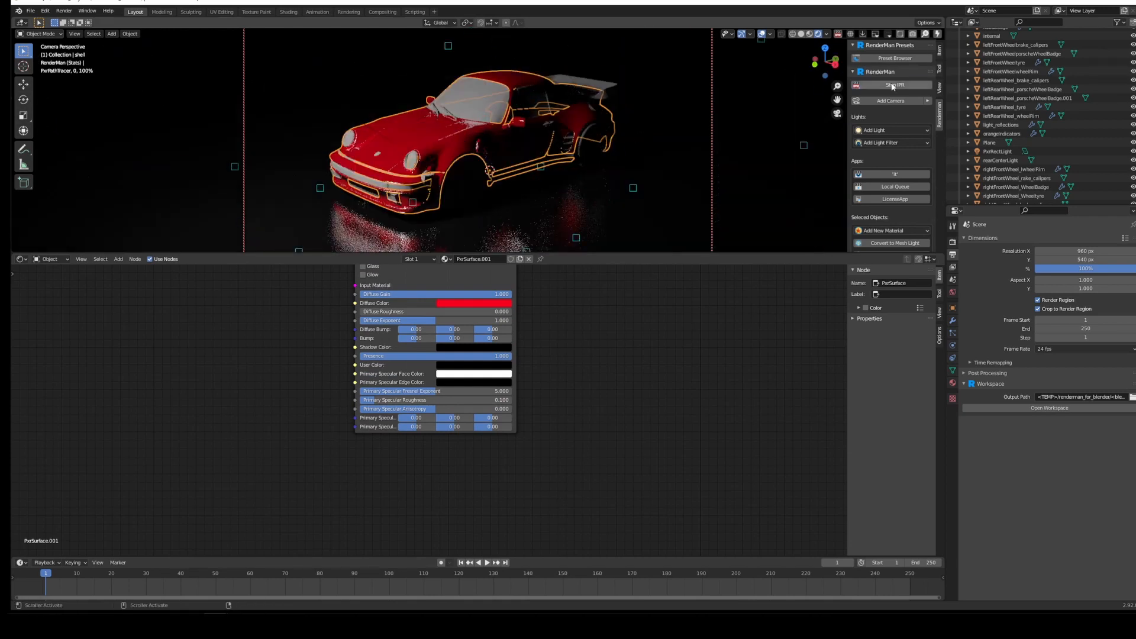
click(894, 87)
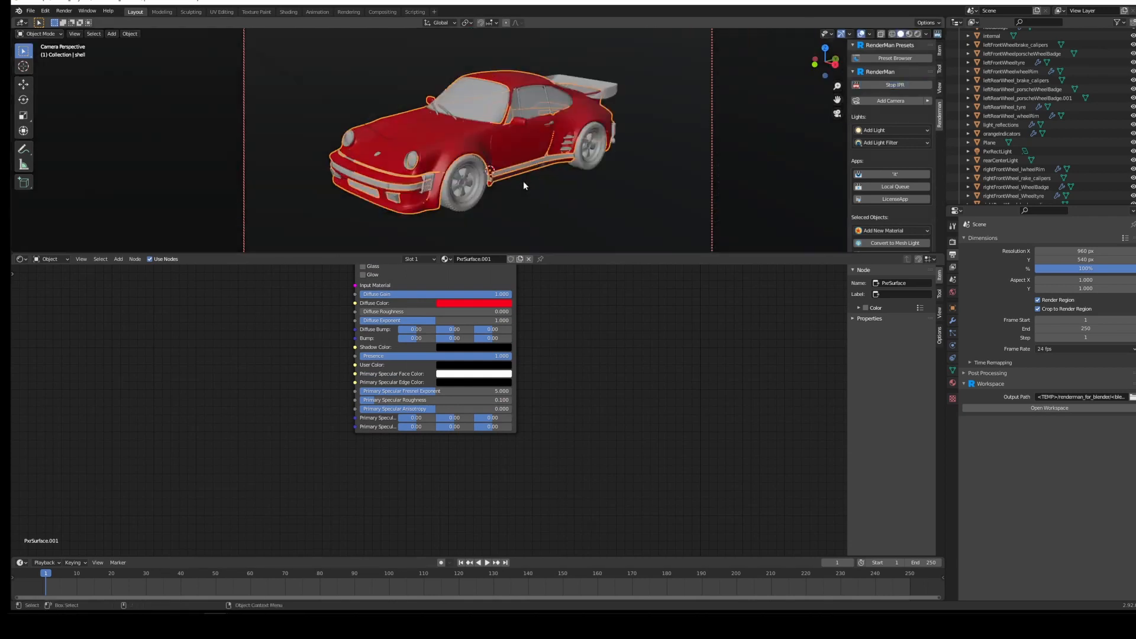
Step: Assign a new PxrSurface material to the car's clear glass windows
click(492, 105)
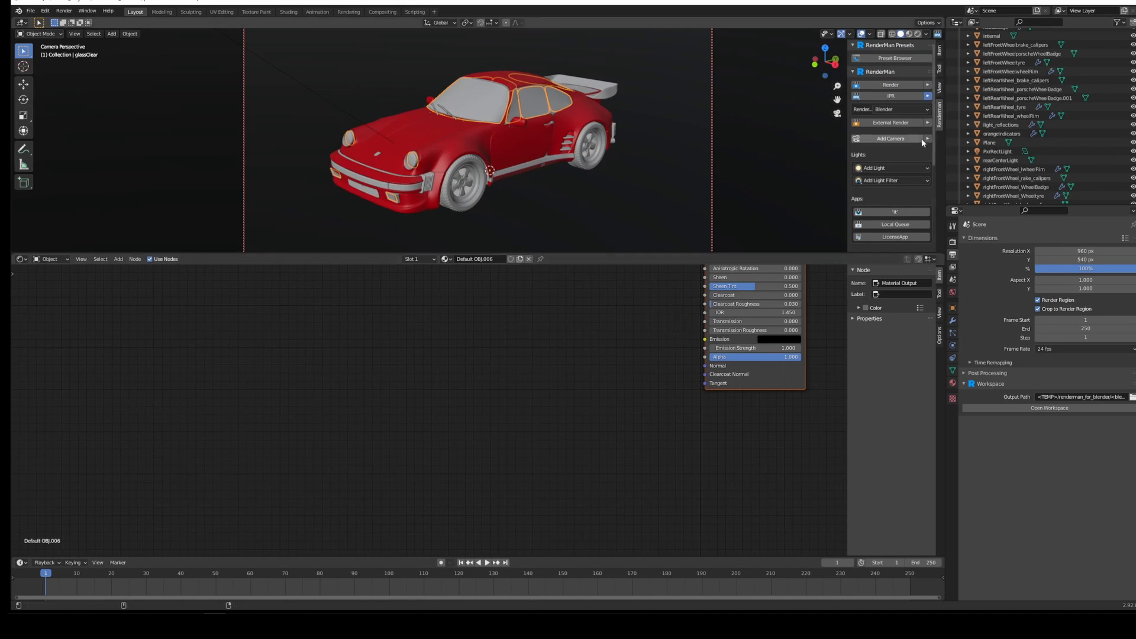
scroll(884, 185, down, 5)
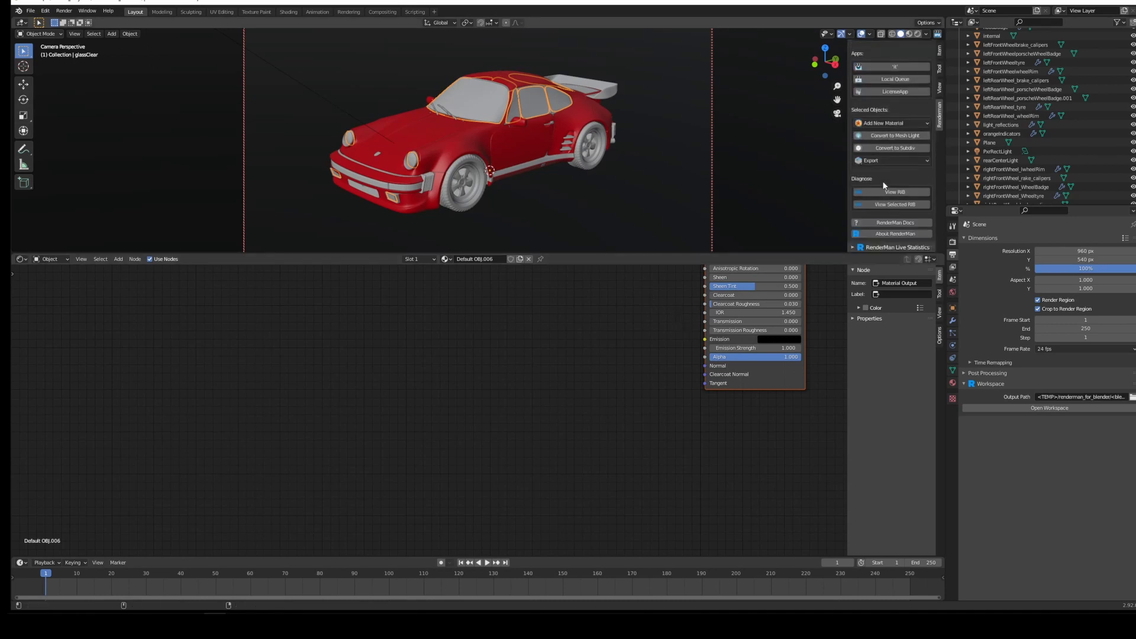
click(890, 123)
click(870, 336)
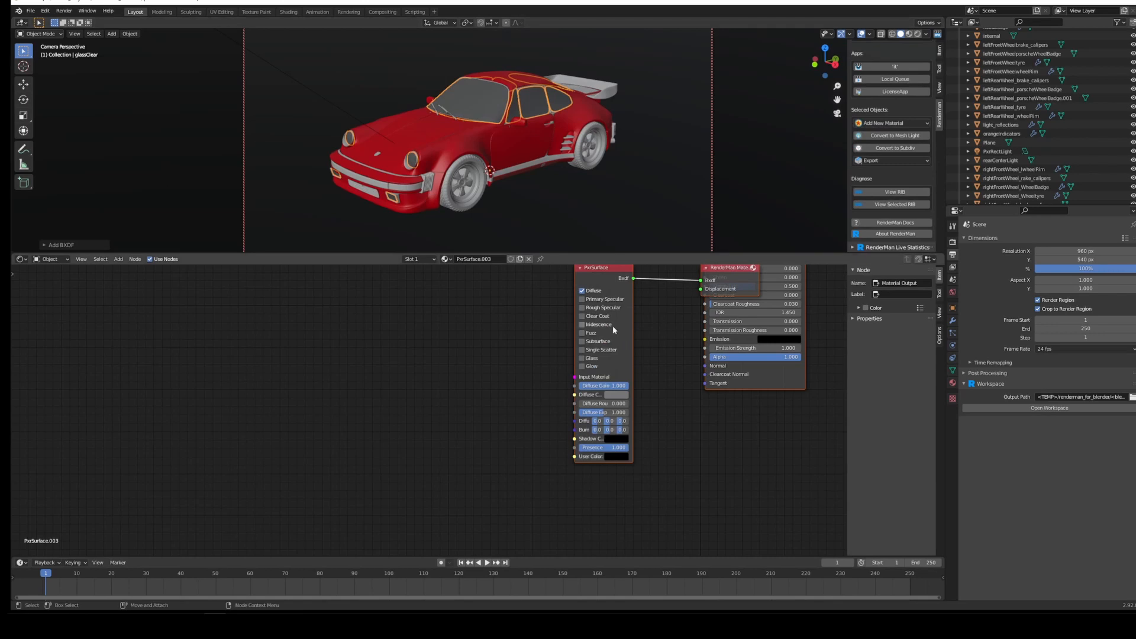
click(581, 332)
click(582, 341)
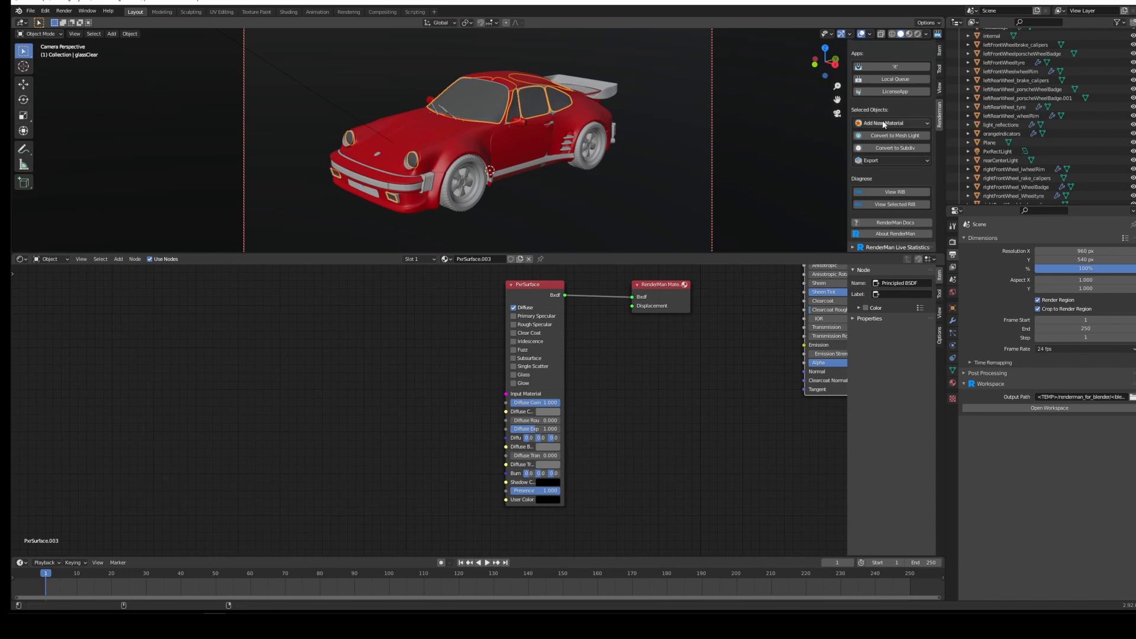
click(883, 124)
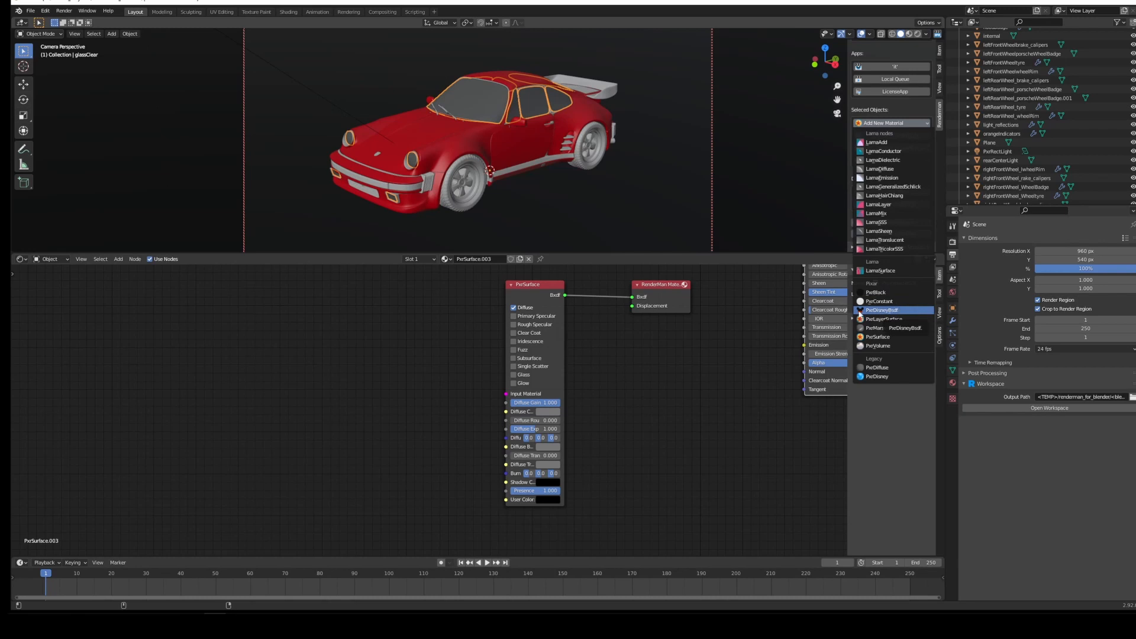
click(860, 312)
click(664, 432)
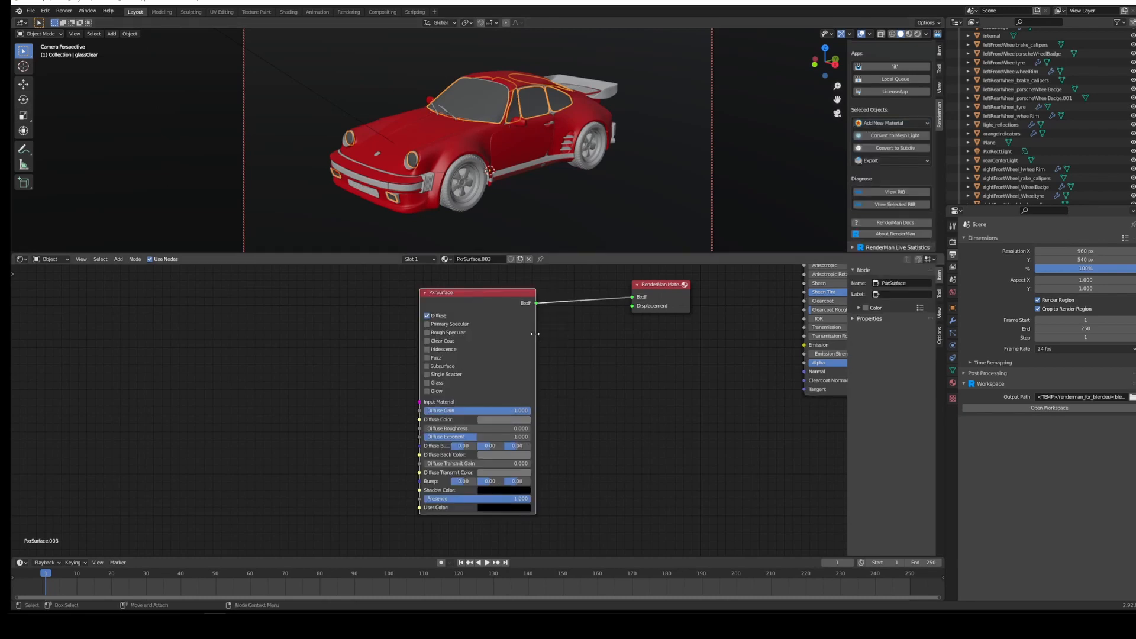
Step: Widen the window glass PxrSurface node, disable its Diffuse lobe and enable Glass
drag(536, 332, 551, 334)
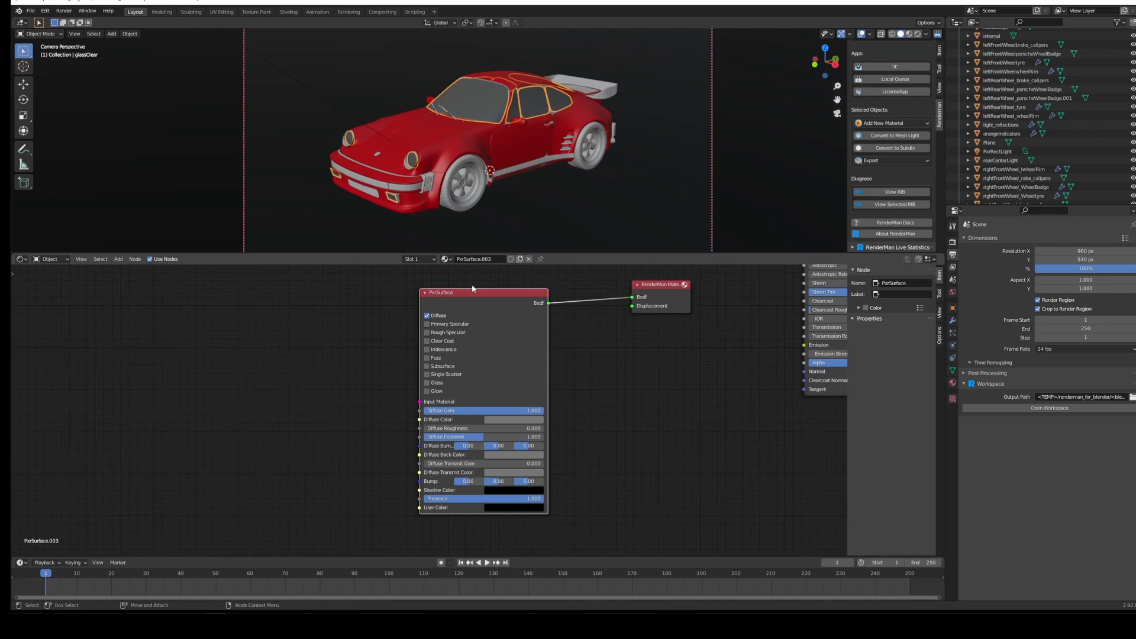
click(427, 316)
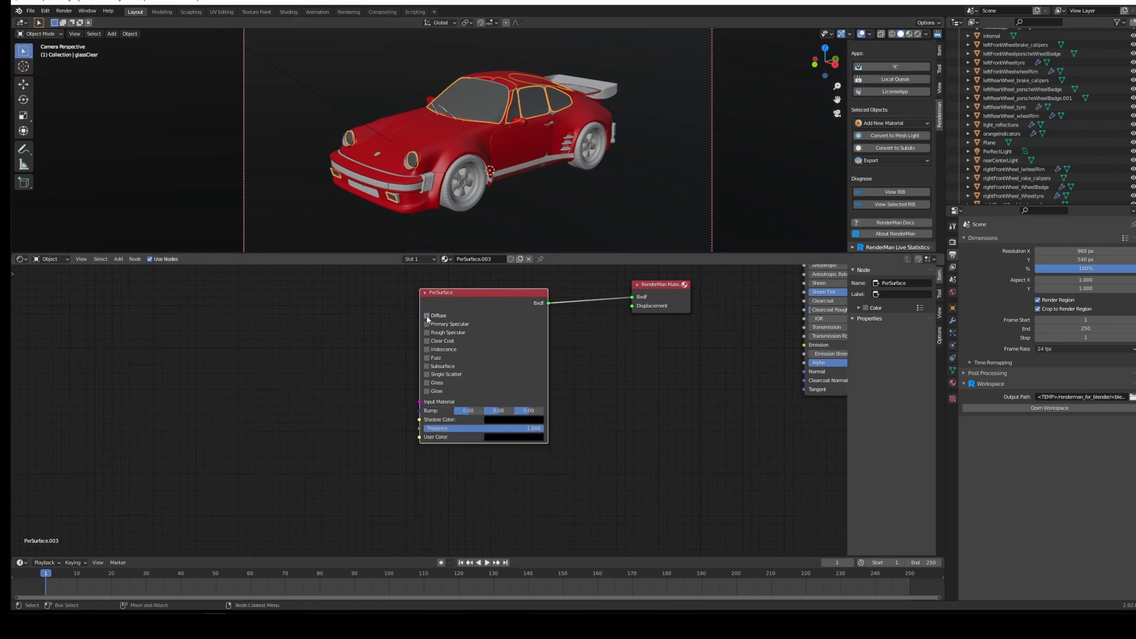
click(427, 383)
middle_drag(572, 483, 599, 410)
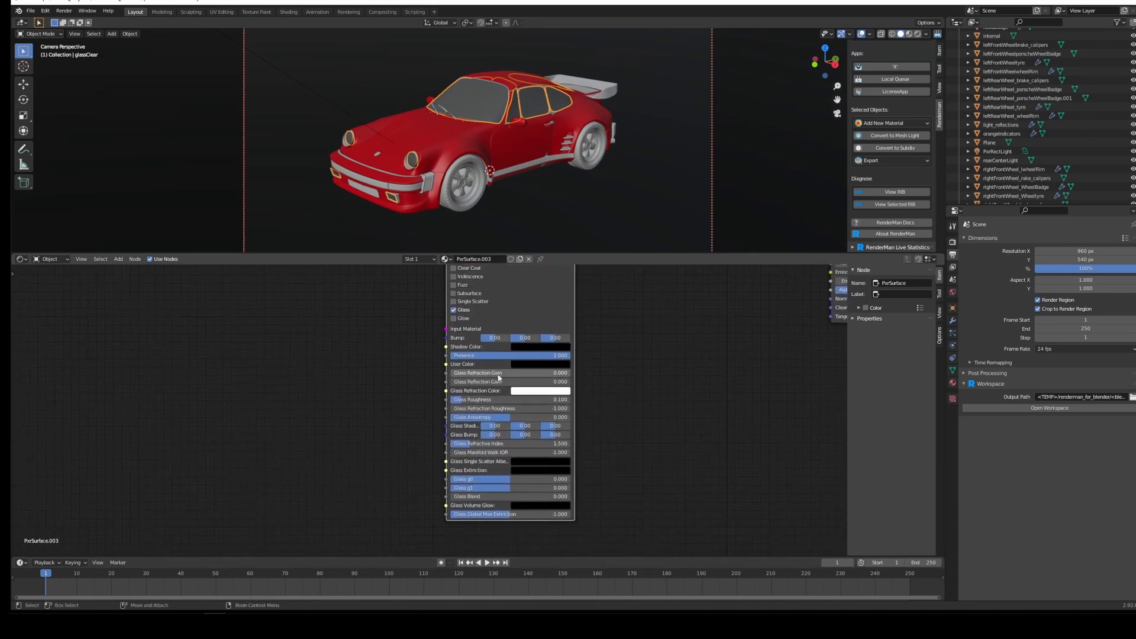
Step: Set both the Glass Refraction Gain and Glass Reflection Gain of the window material to 1
click(465, 373)
text(1)
key(Return)
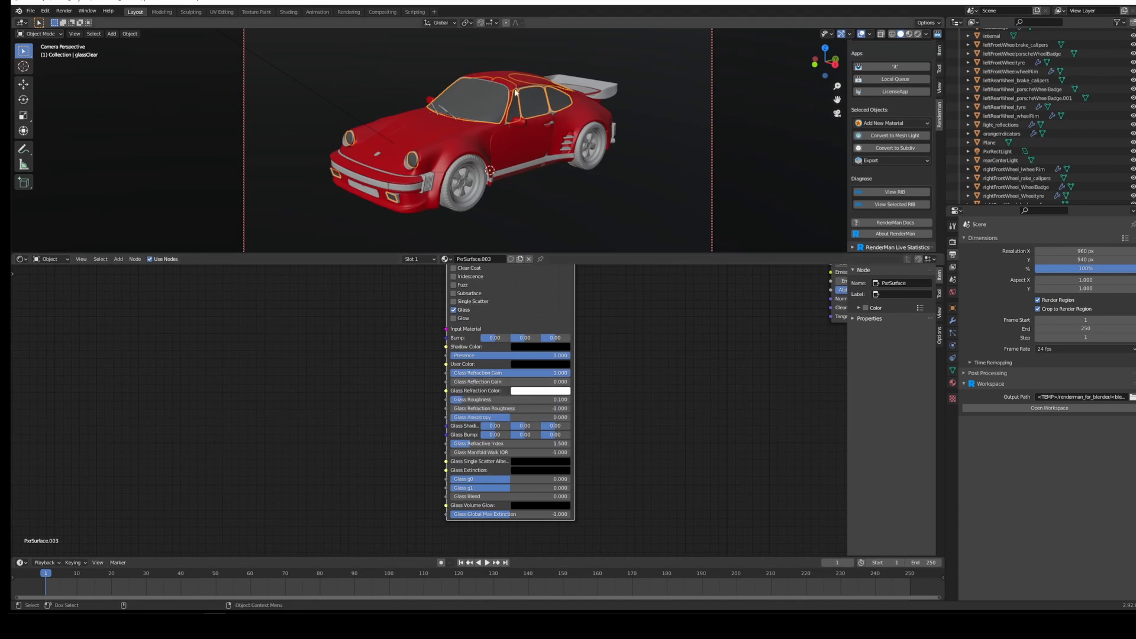
drag(467, 383, 571, 384)
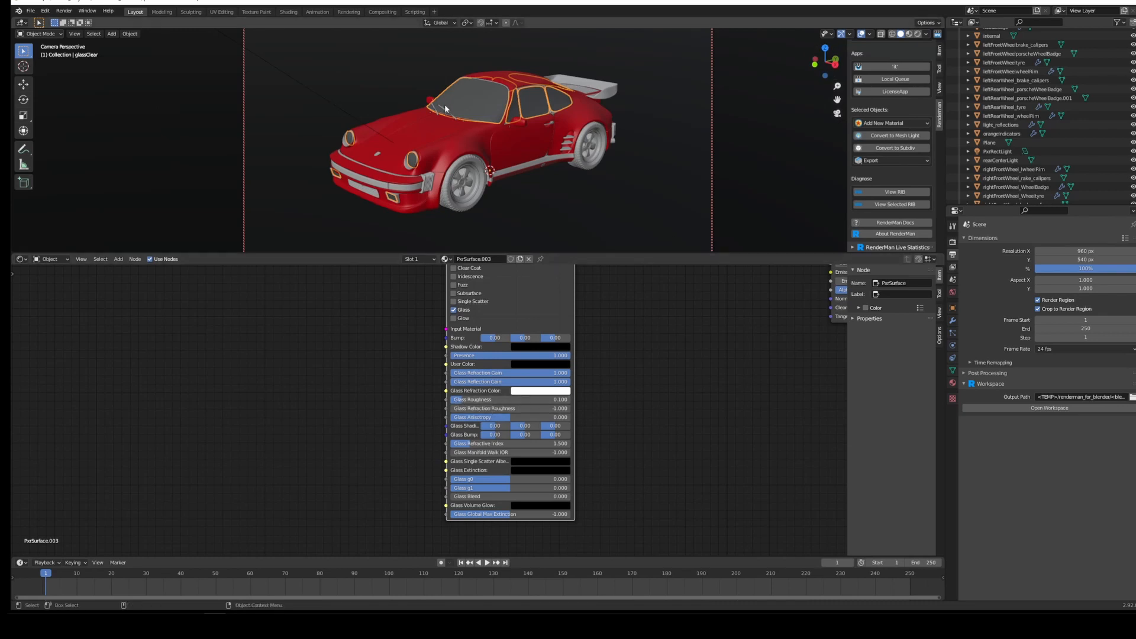
Step: Start an IPR render close to the windows and set their Glass Refractive Index to 1.33
scroll(891, 176, up, 5)
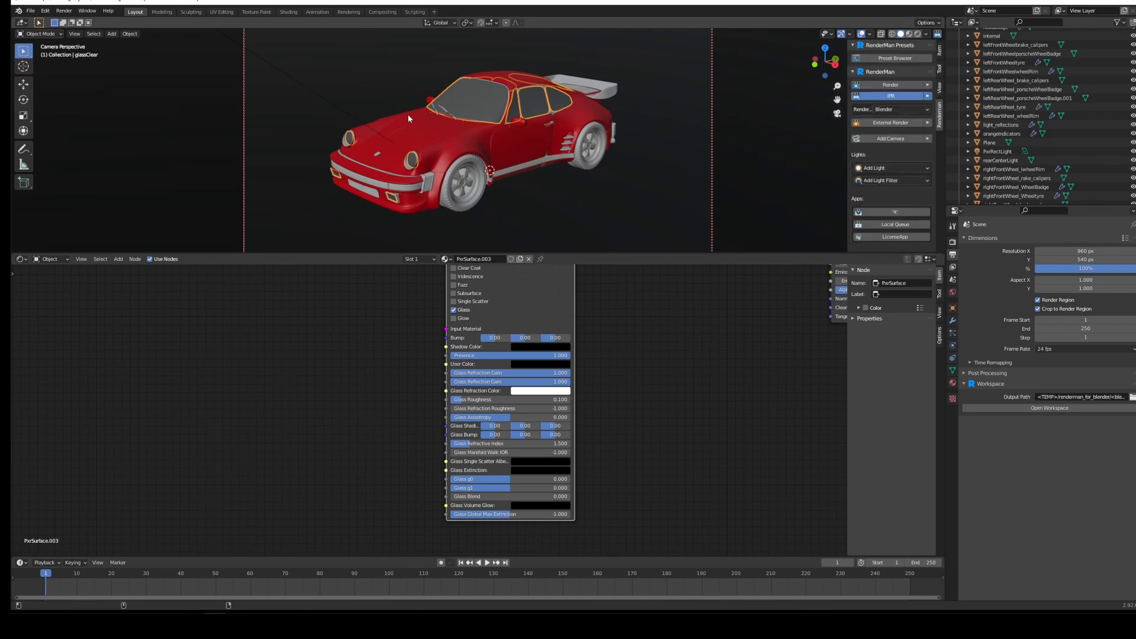
ctrl+middle_drag(410, 109, 546, 116)
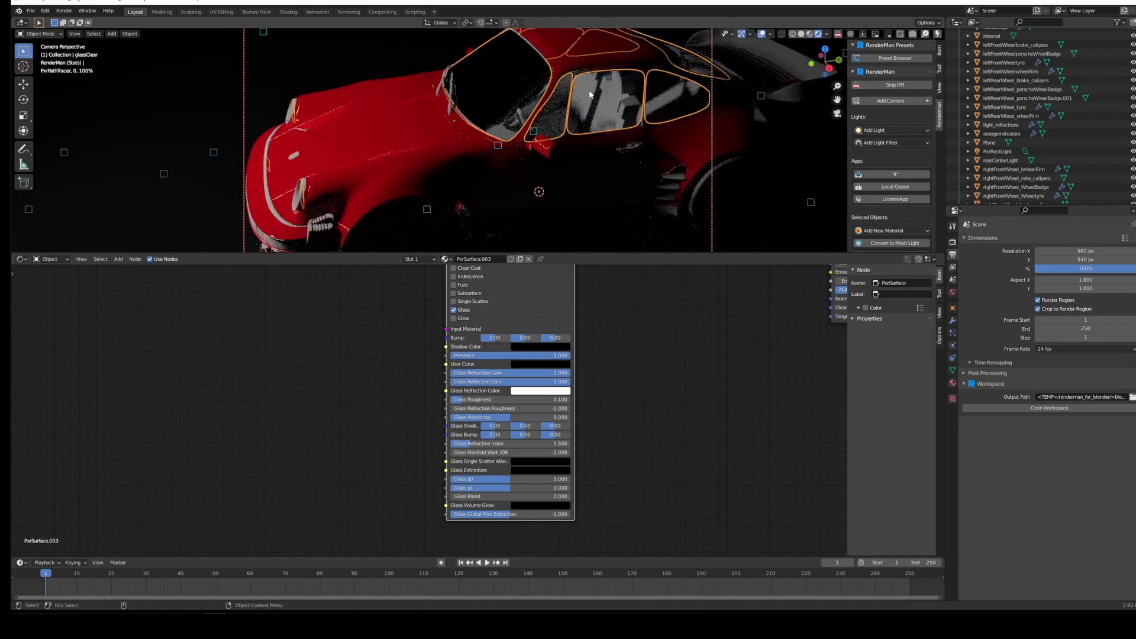
click(509, 443)
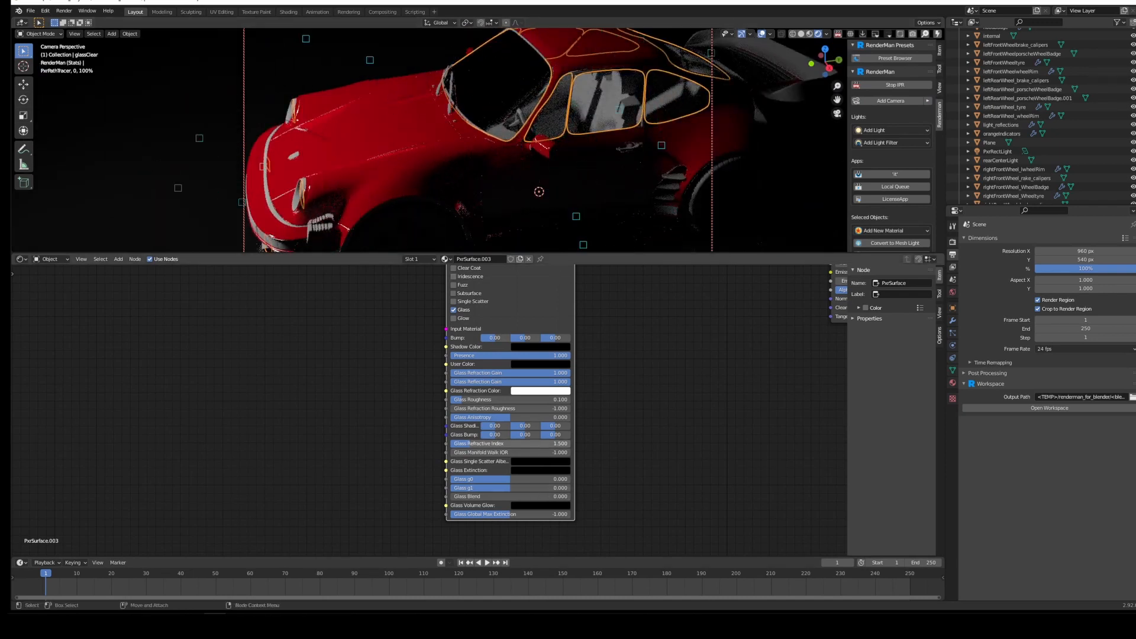
text(1.3)
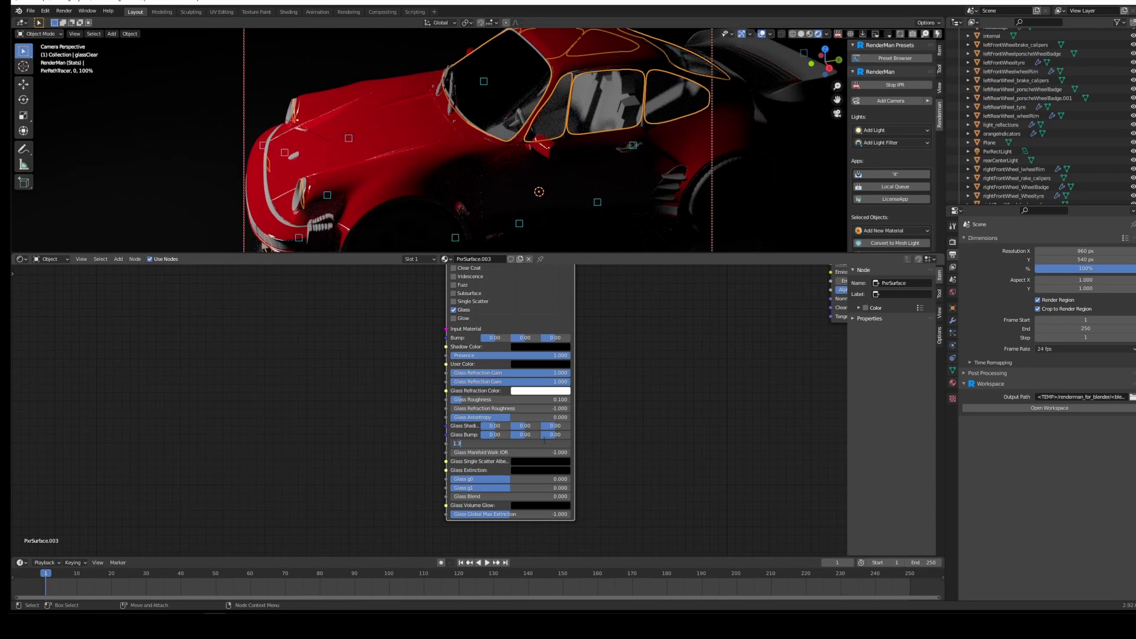
key(Return)
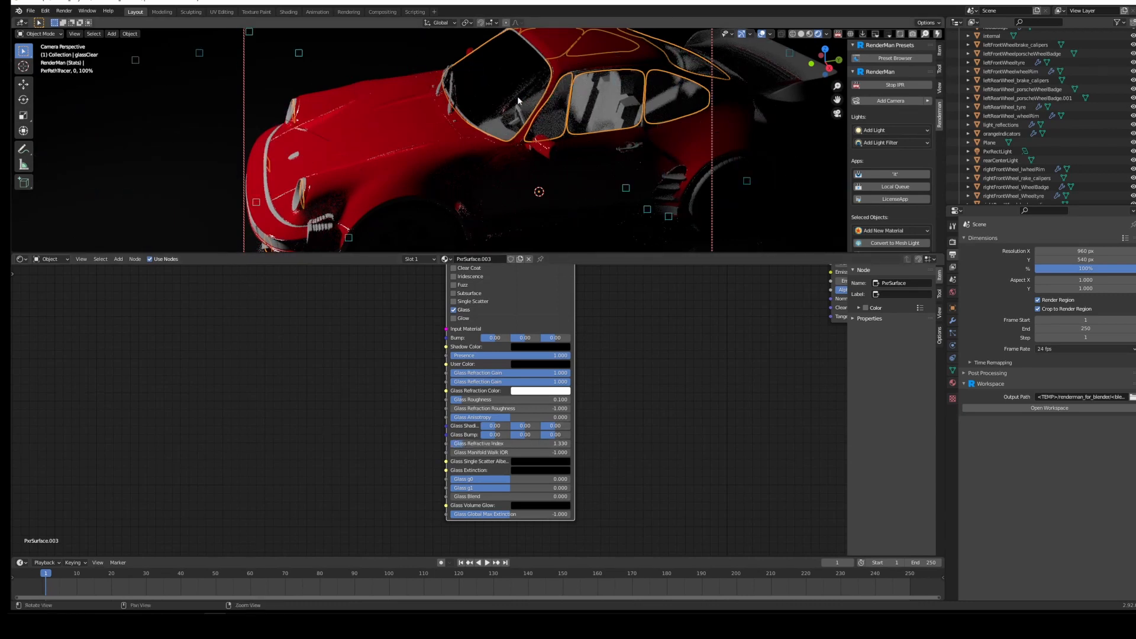
Step: View the windshield from the front and darken the window material's Glass Refraction Color to mid grey
alt+drag(515, 95, 484, 91)
alt+drag(481, 92, 507, 114)
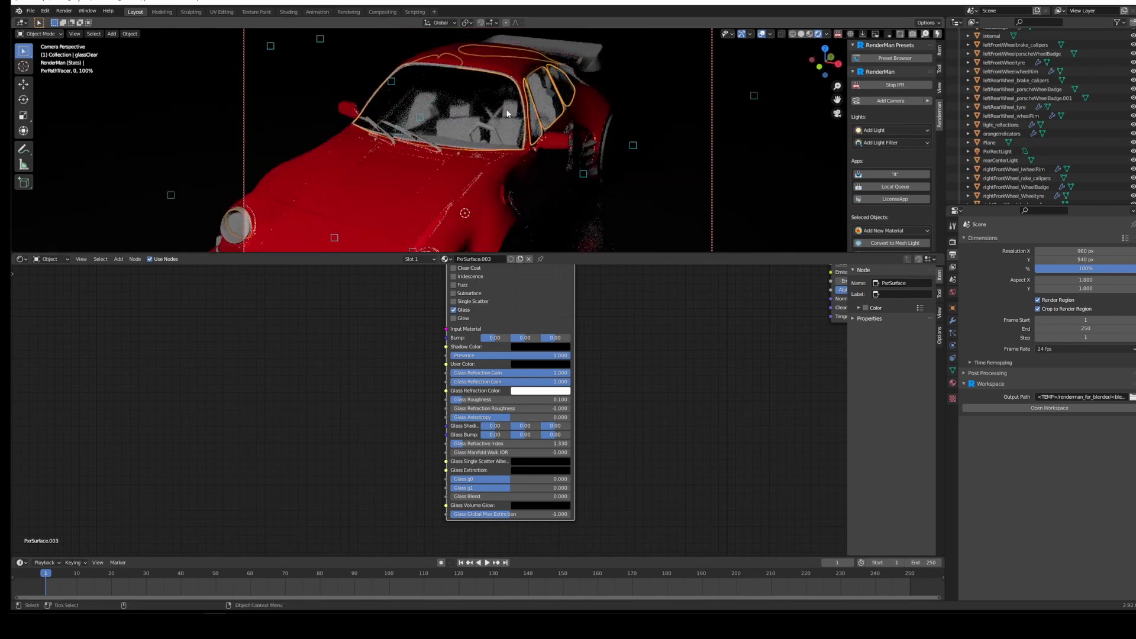
click(524, 392)
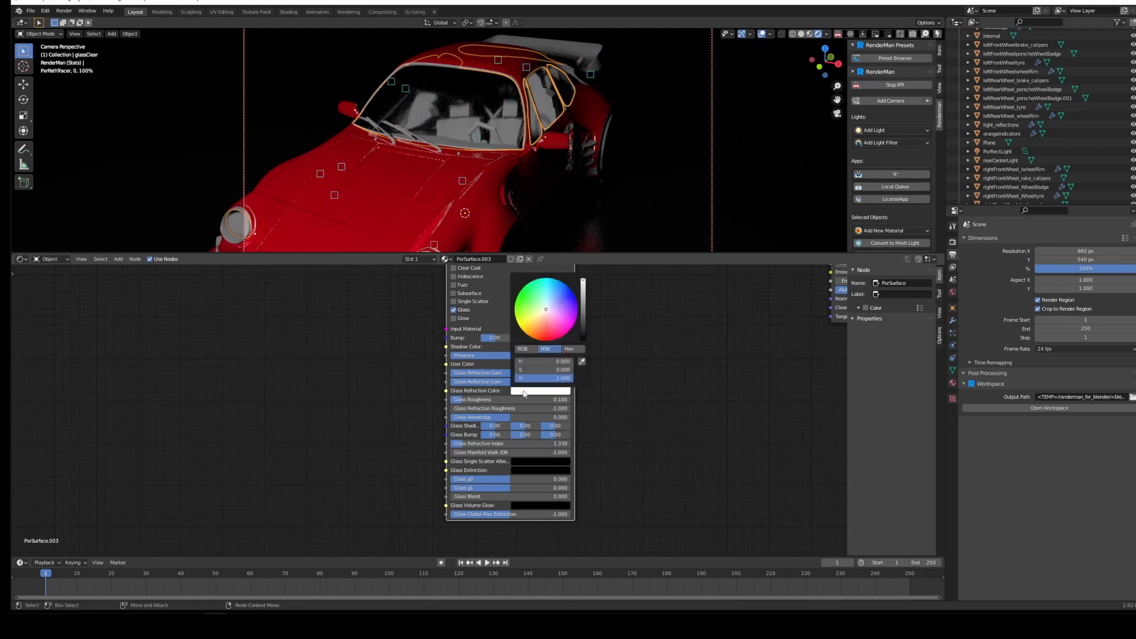
drag(583, 282, 586, 308)
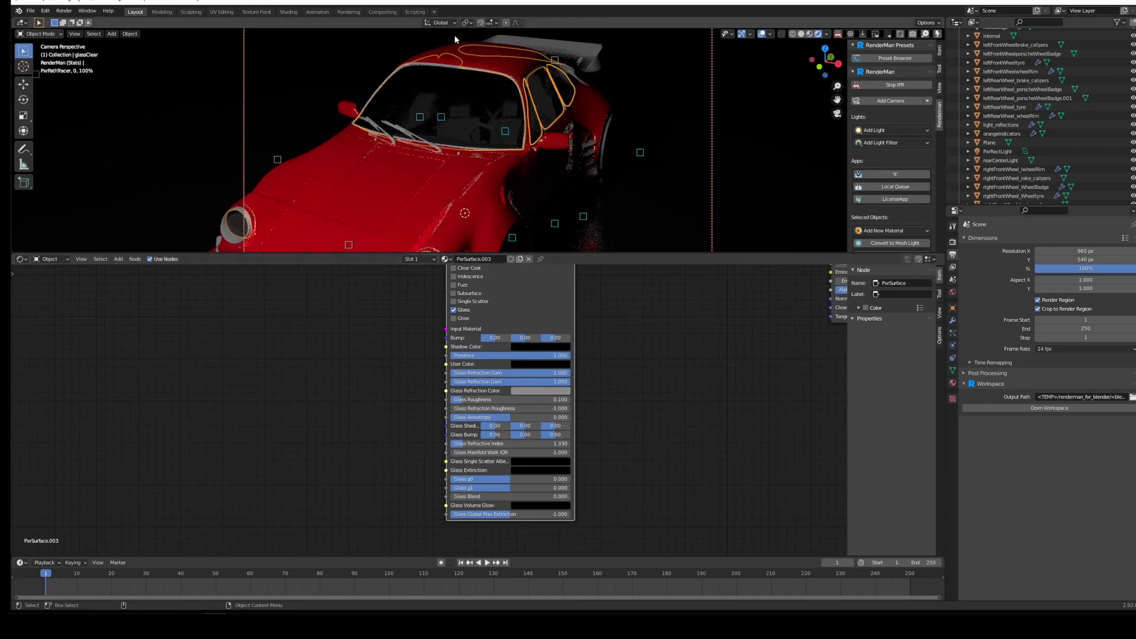
Step: Try a higher Glass Roughness on the window material, then set it back to 0.1
drag(470, 400, 503, 400)
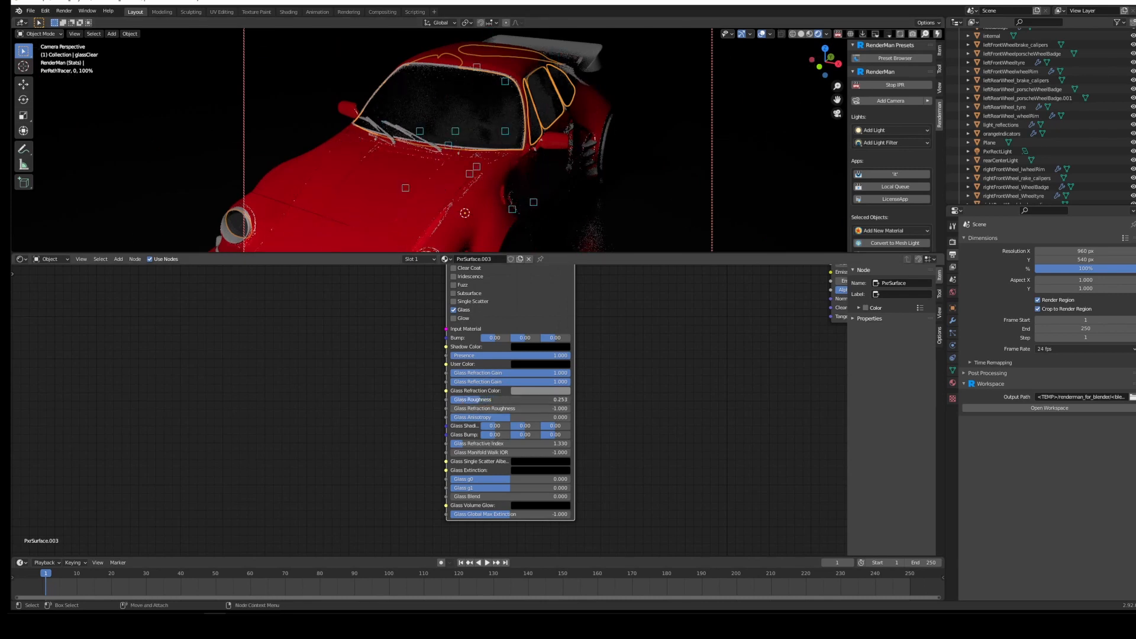
click(556, 397)
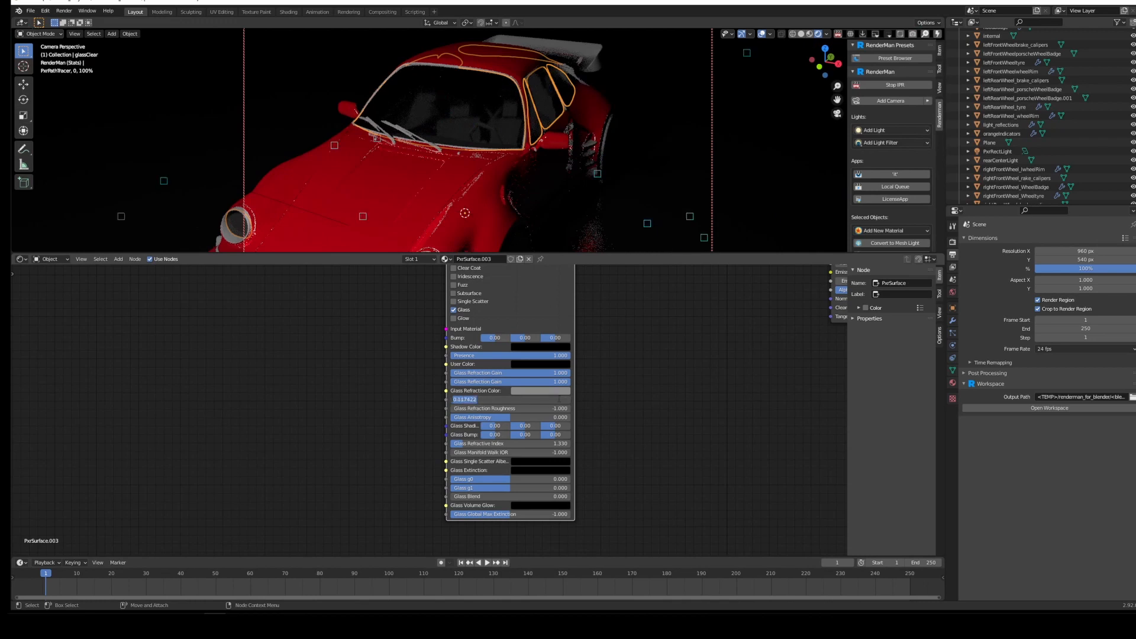
text(0.1)
key(Return)
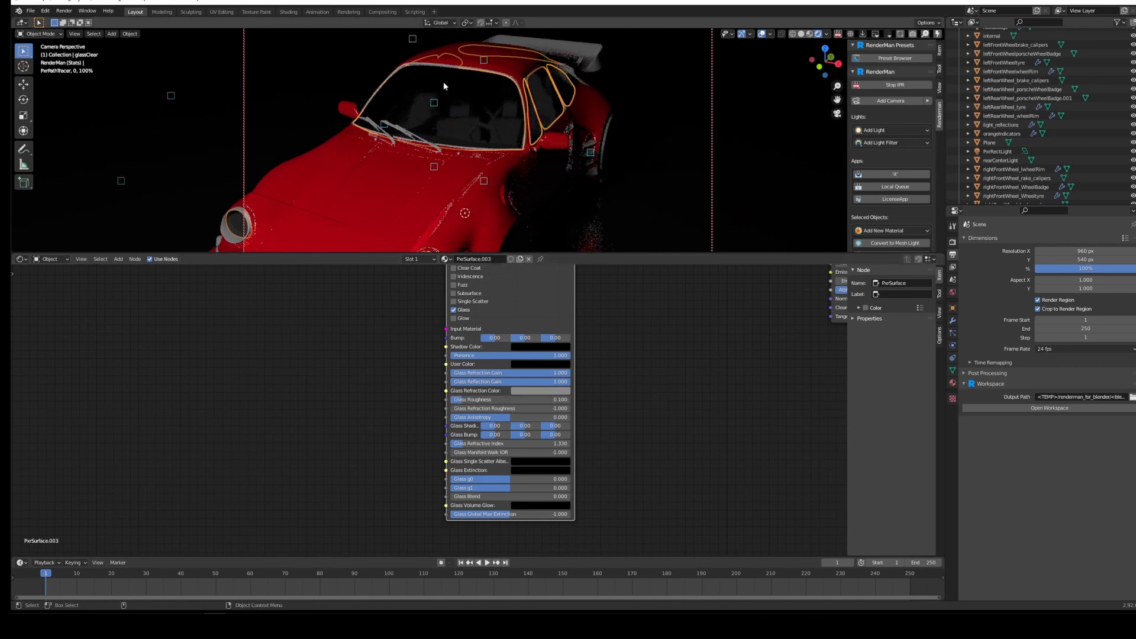
Step: Stop the IPR render and assign a new PxrSurface material to all four tyres
middle_drag(470, 101, 456, 171)
click(895, 85)
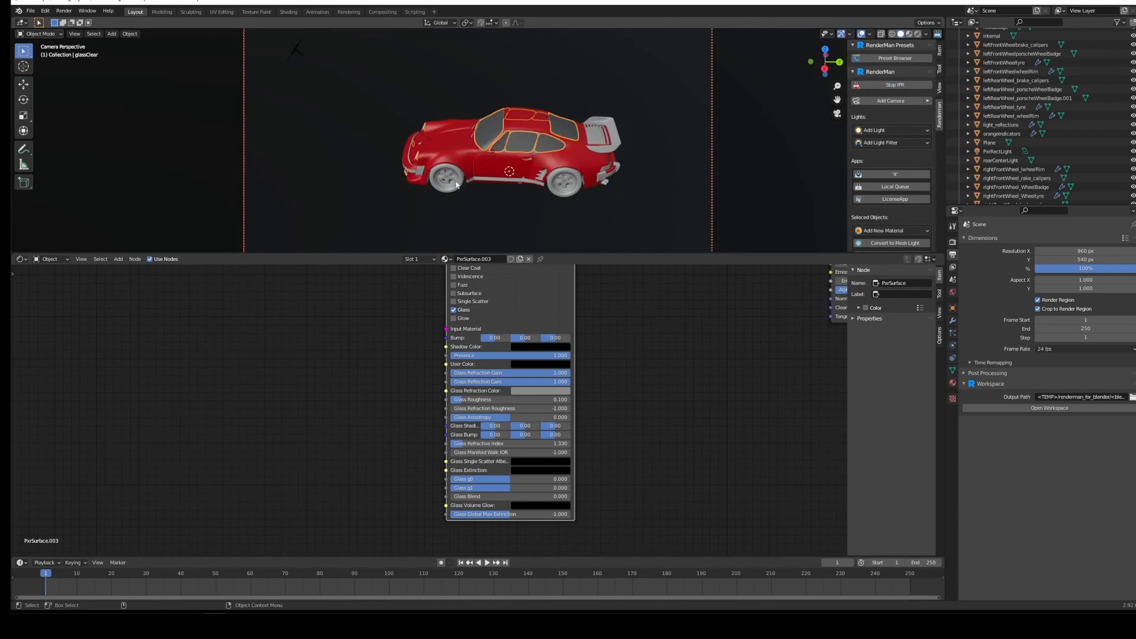
click(463, 181)
click(577, 178)
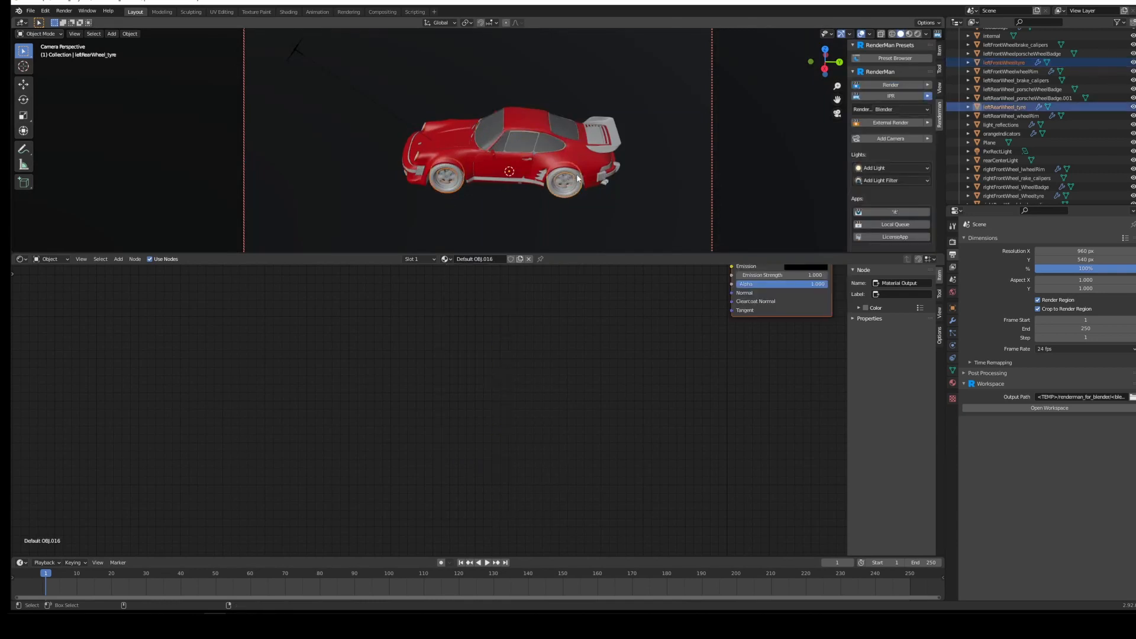
middle_drag(459, 147, 509, 182)
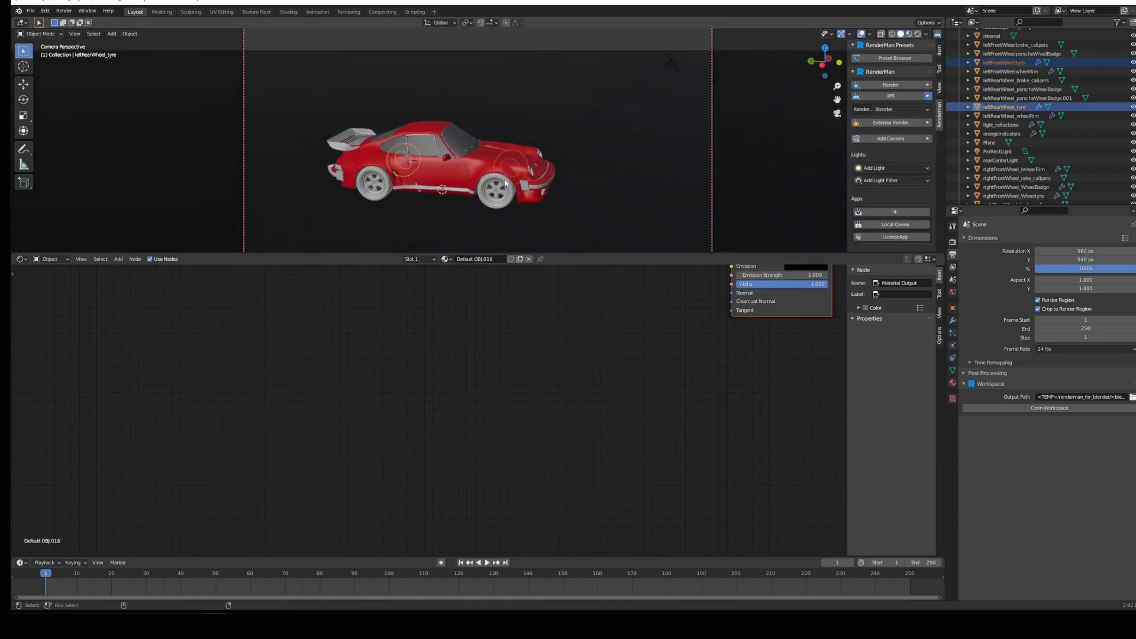
shift+click(506, 184)
shift+click(388, 181)
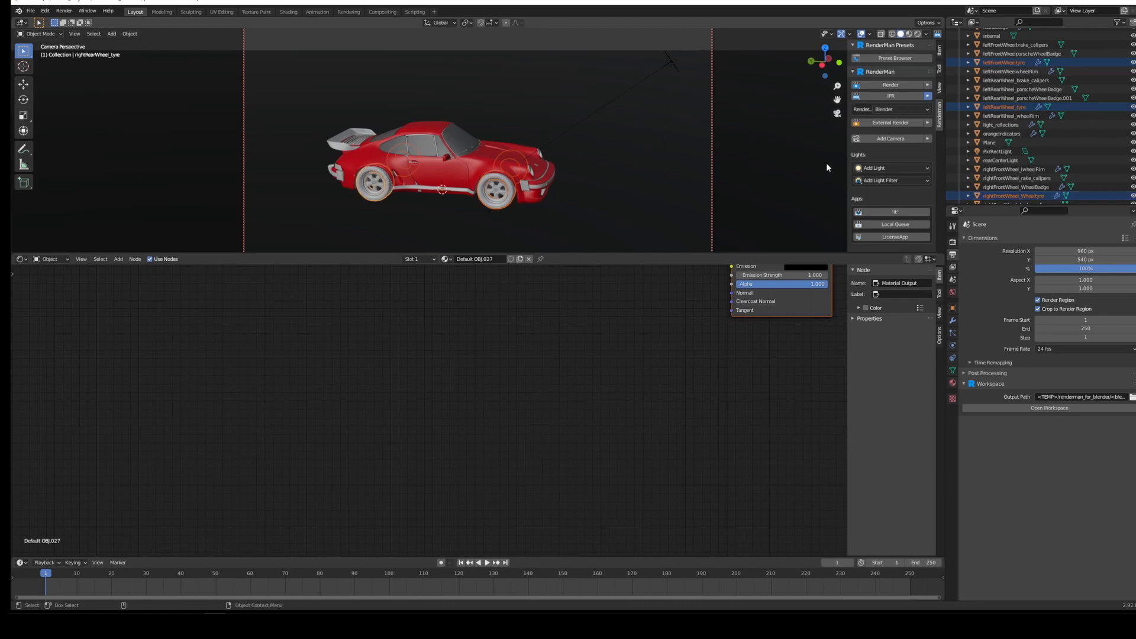
scroll(887, 177, down, 5)
click(918, 162)
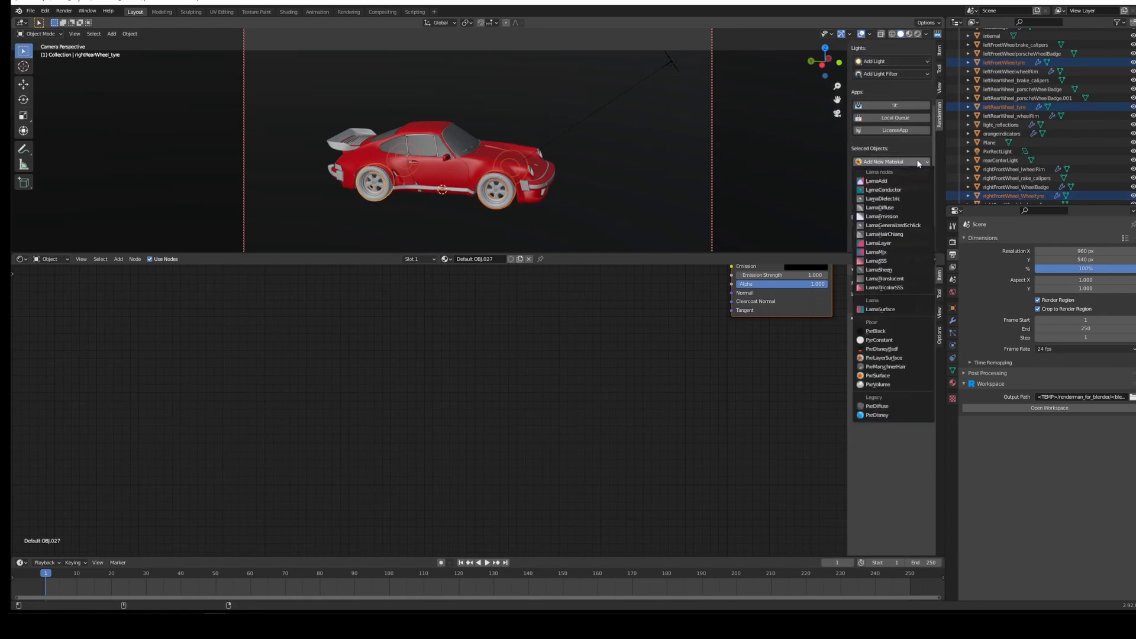
click(877, 376)
Step: Save the file, then move the PxrRectLight higher and rotate it to aim at the front of the car
middle_drag(438, 160, 418, 112)
key(ctrl+s)
click(331, 93)
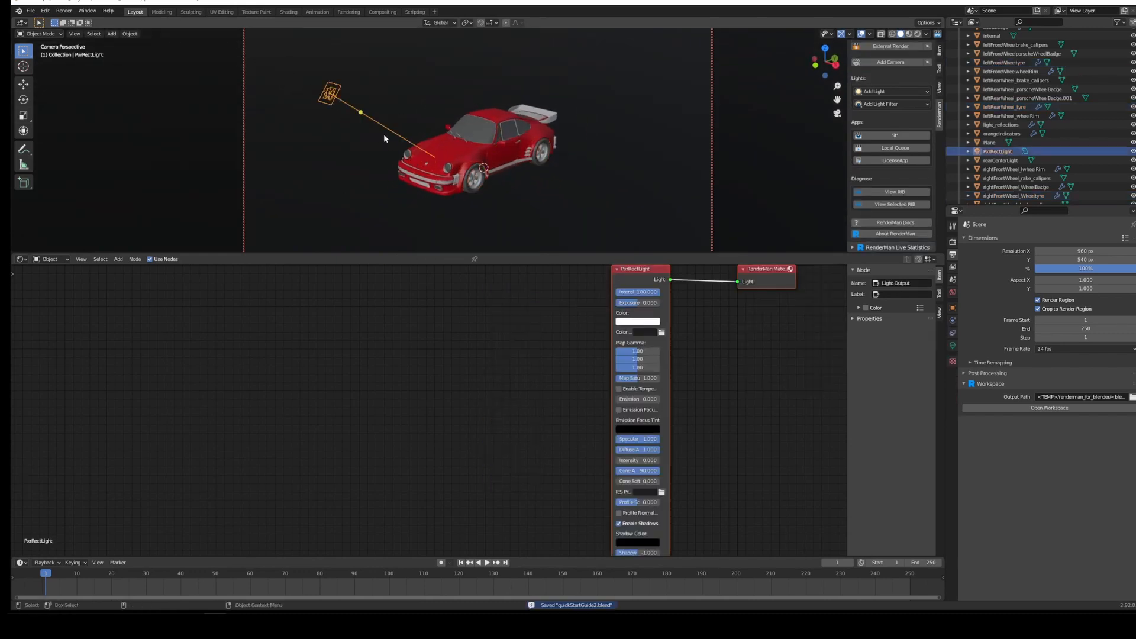
key(shift+space)
key(g)
drag(353, 105, 394, 117)
key(shift+space)
key(r)
middle_drag(394, 117, 441, 170)
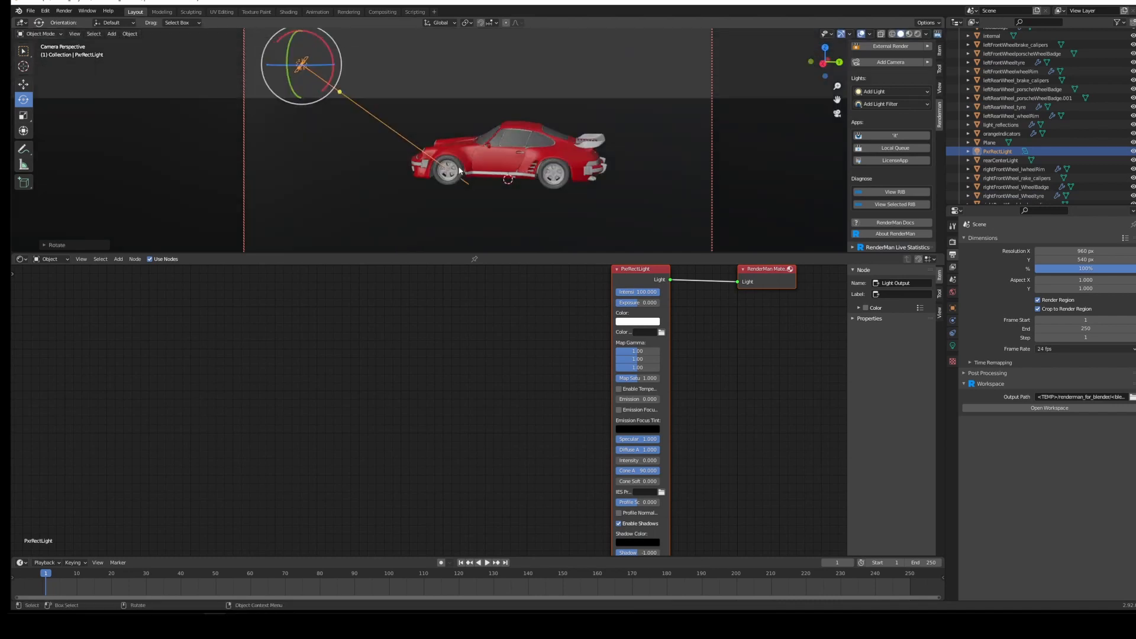
Step: Start an IPR render close to the left front tyre and show its PxrSurface material settings
click(460, 171)
key(KP_Decimal)
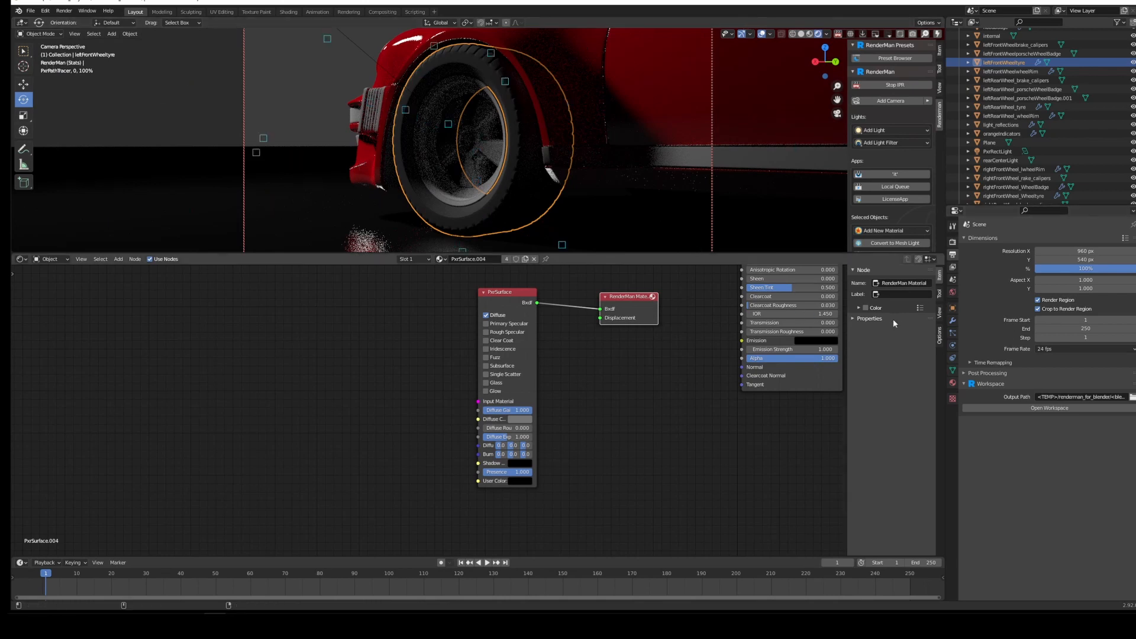
click(953, 383)
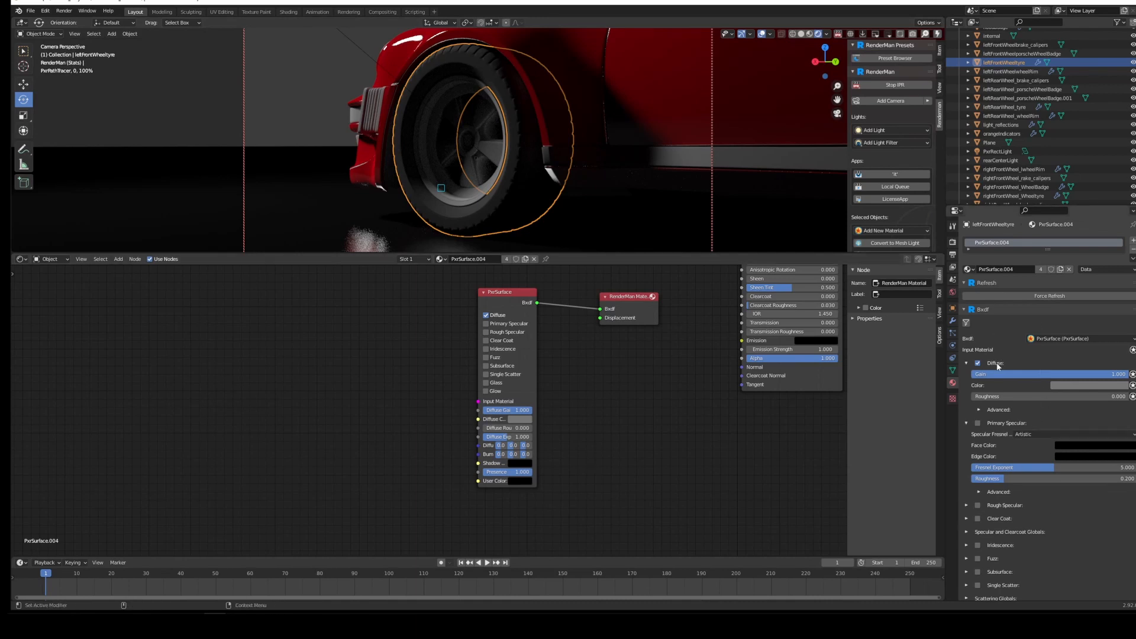
scroll(1006, 355, down, 2)
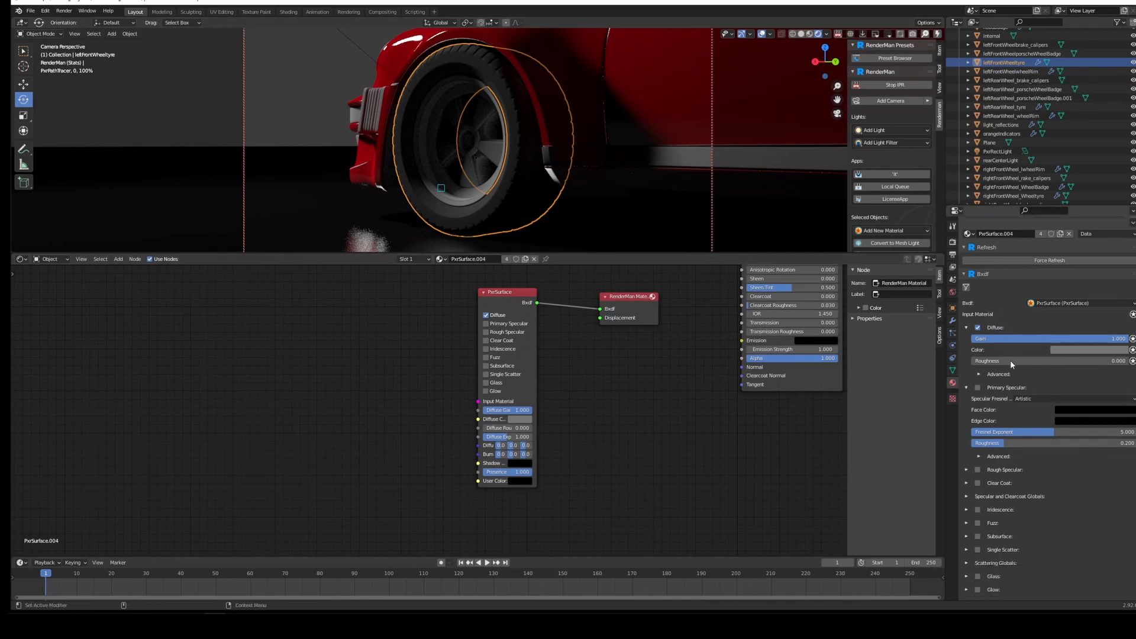
Step: Enable Primary Specular on the tyre material with a dark grey Face Color and a Roughness of 0.425
click(980, 389)
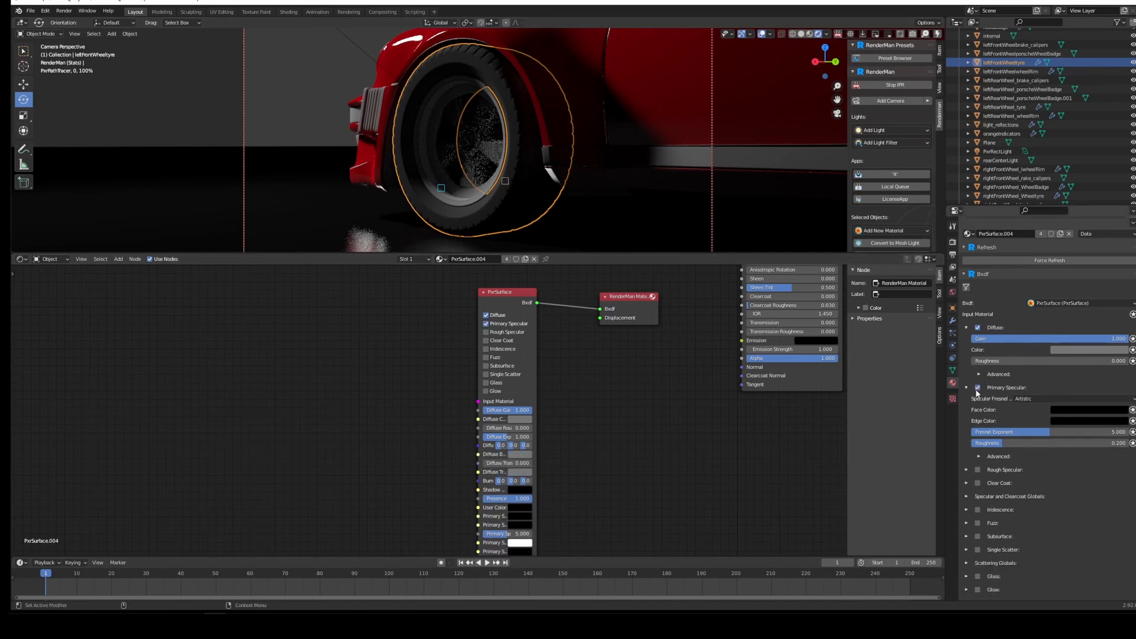
click(1074, 410)
drag(1121, 346, 1118, 306)
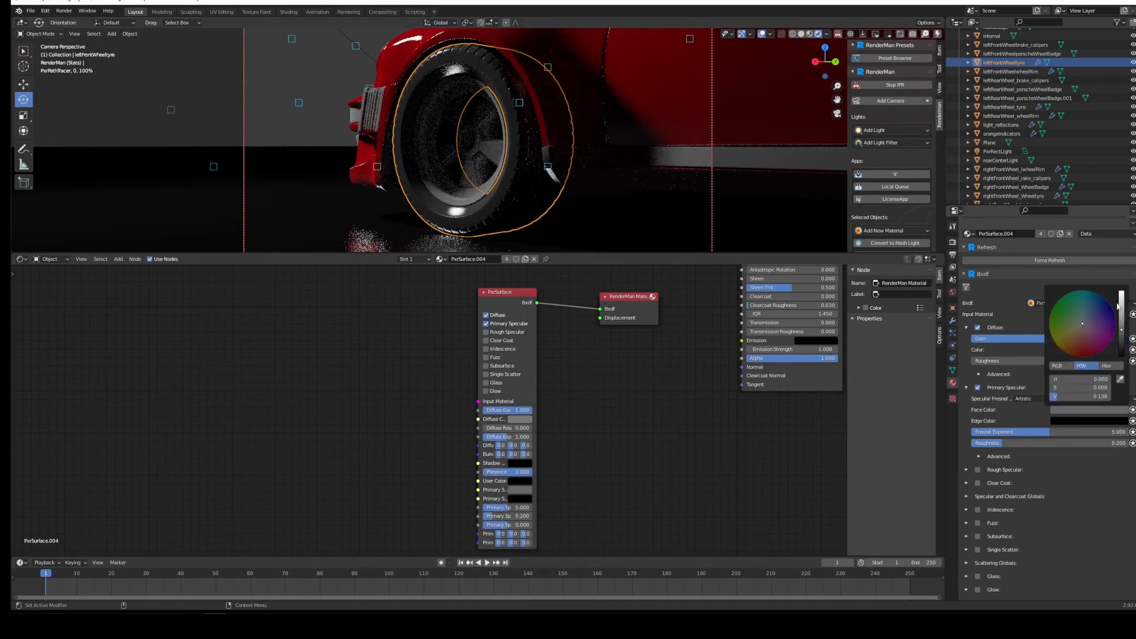
drag(1031, 442, 1066, 443)
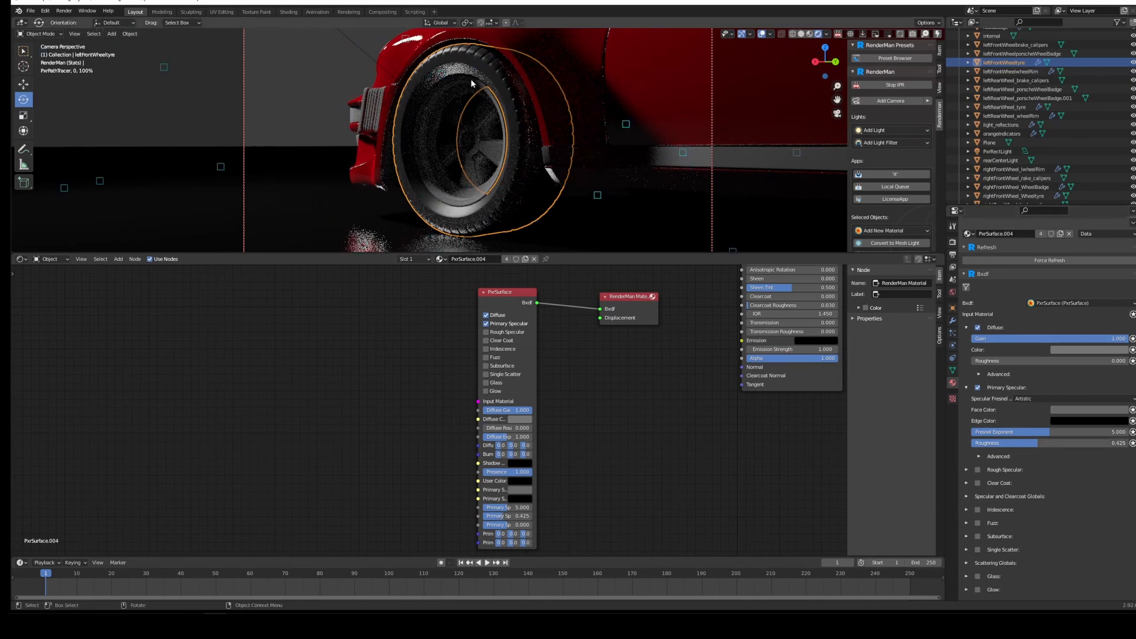
Step: Darken the tyre material's Diffuse Color to a near-black value of about 0.037 and check the tyre from several angles
middle_drag(472, 84, 558, 103)
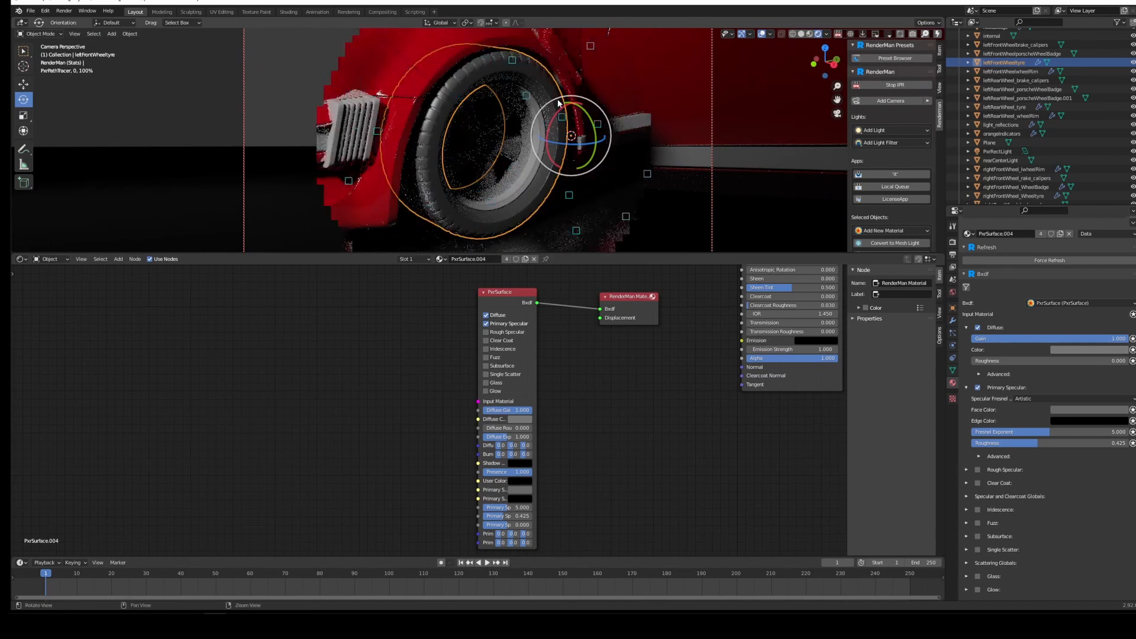
click(1089, 350)
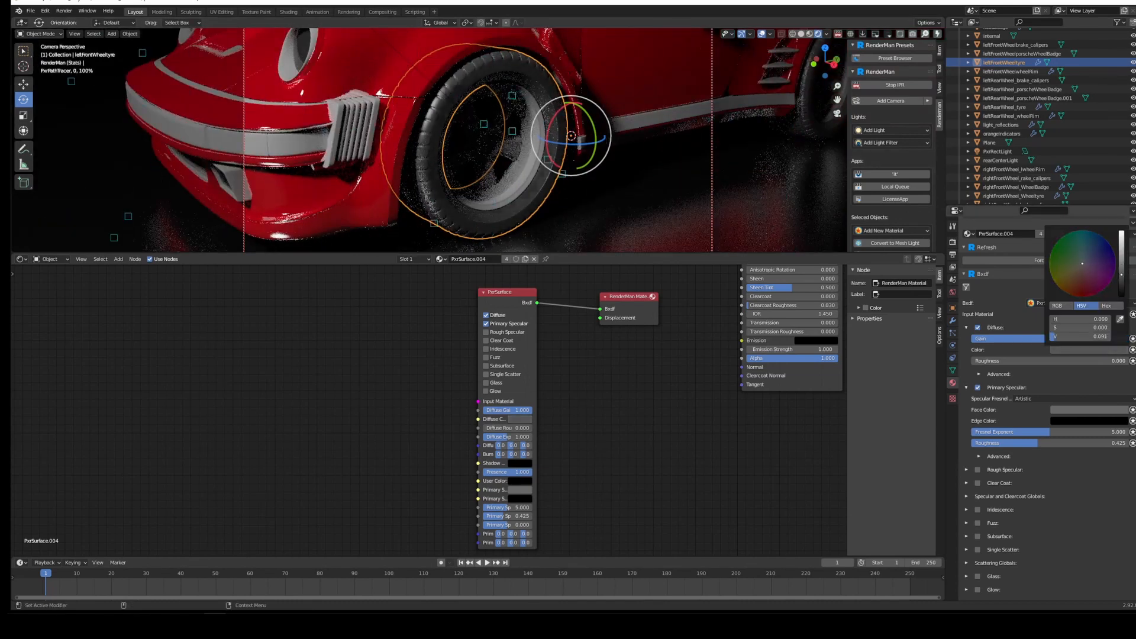
drag(1122, 275, 1121, 283)
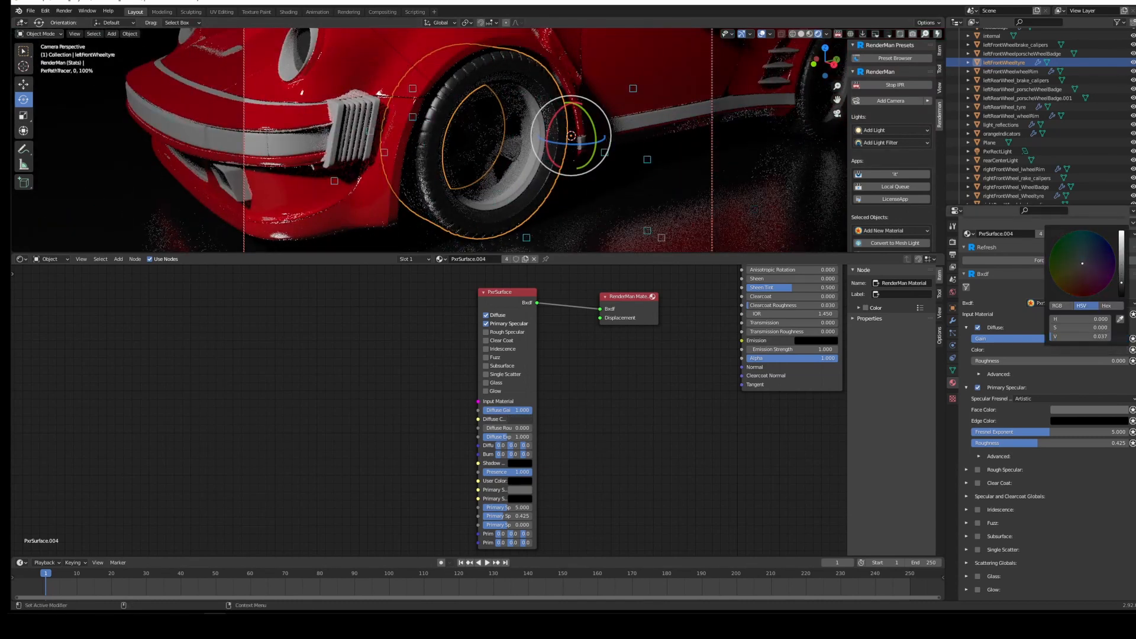
key(r)
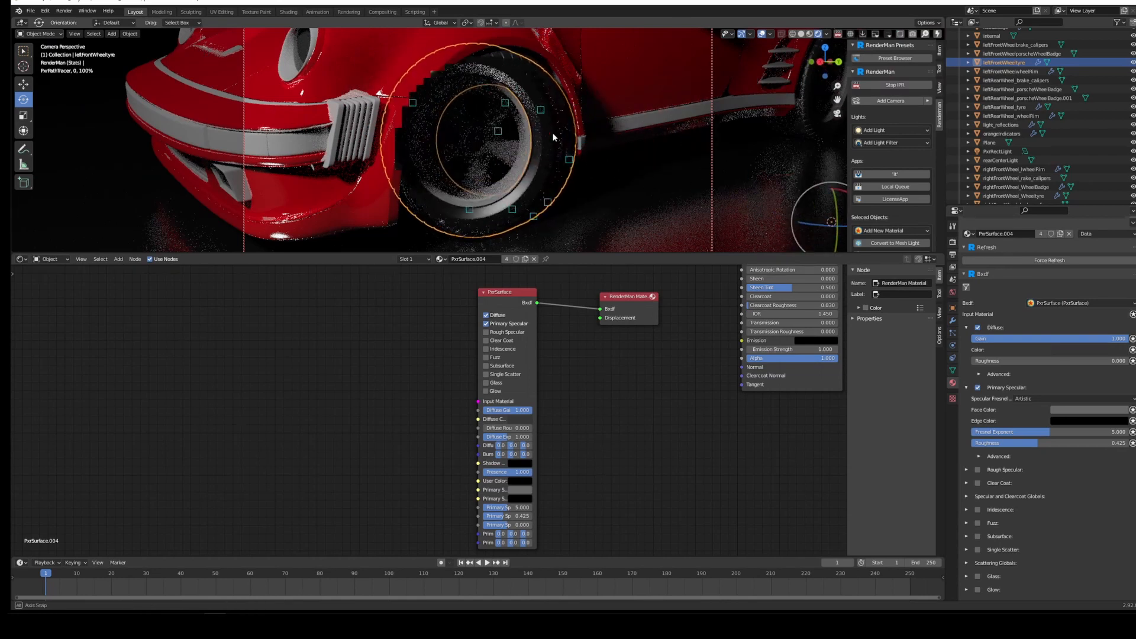
alt+drag(553, 137, 555, 85)
scroll(547, 113, down, 3)
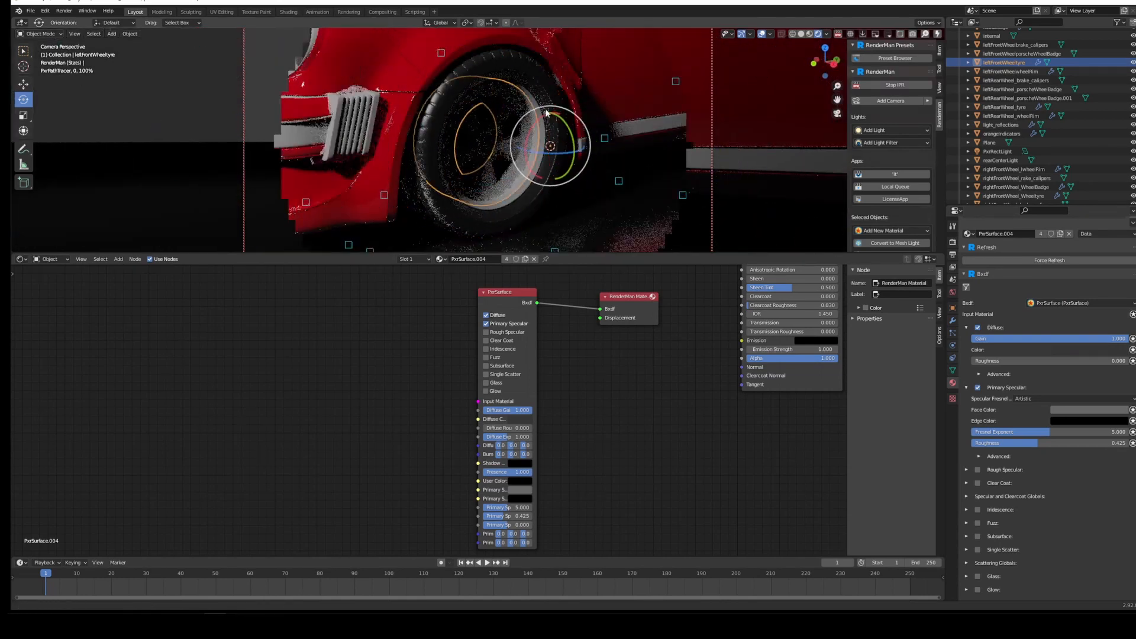
Step: Stop the IPR render and bring the headlights and front wheel into close view
mouse_move(439, 173)
alt+mouse_down()
mouse_move(471, 75)
mouse_move(407, 80)
alt+mouse_up()
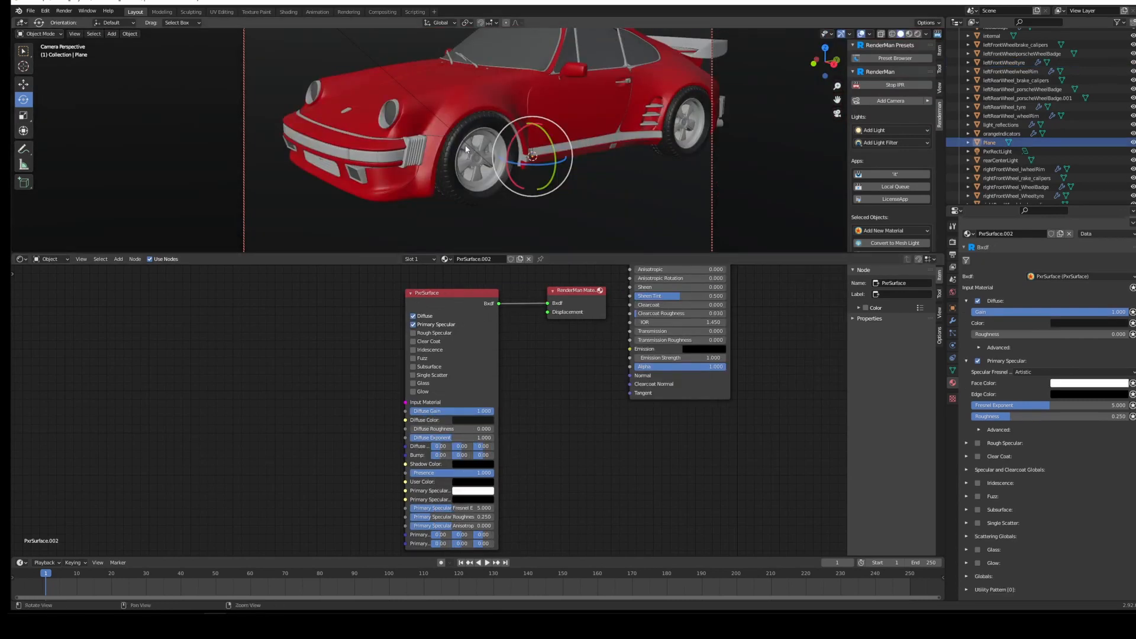
alt+drag(465, 149, 424, 241)
click(538, 126)
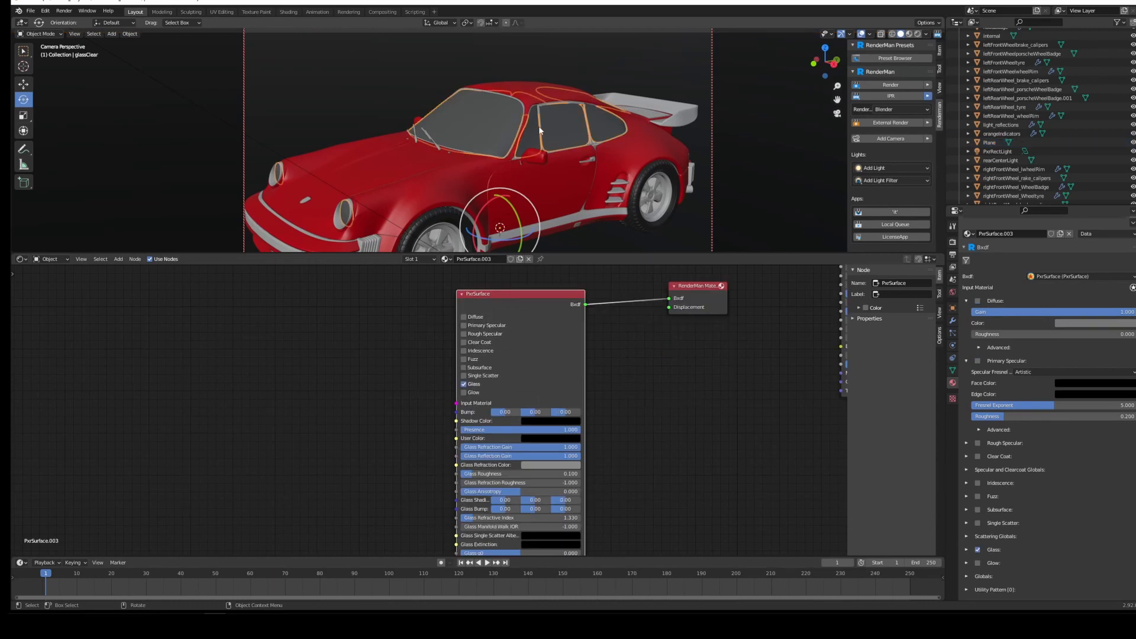
alt+drag(441, 161, 569, 84)
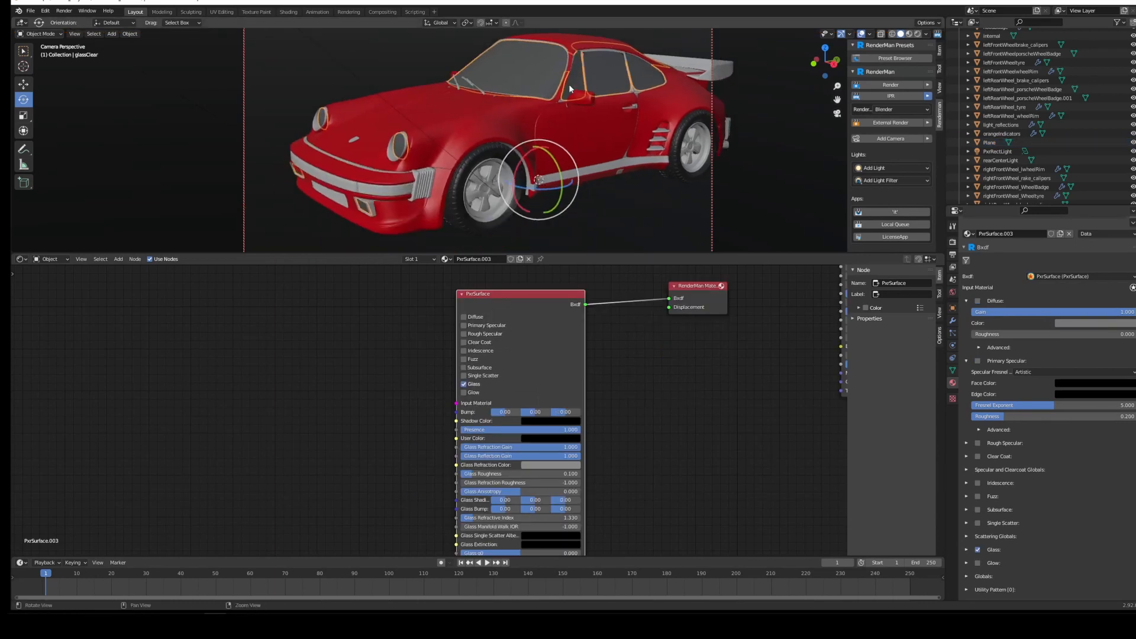
alt+drag(436, 123, 428, 95)
scroll(491, 106, up, 5)
Step: Assign one new PxrSurface material to the headlight reflectors, windows, wheel rims and brake calipers together
click(445, 58)
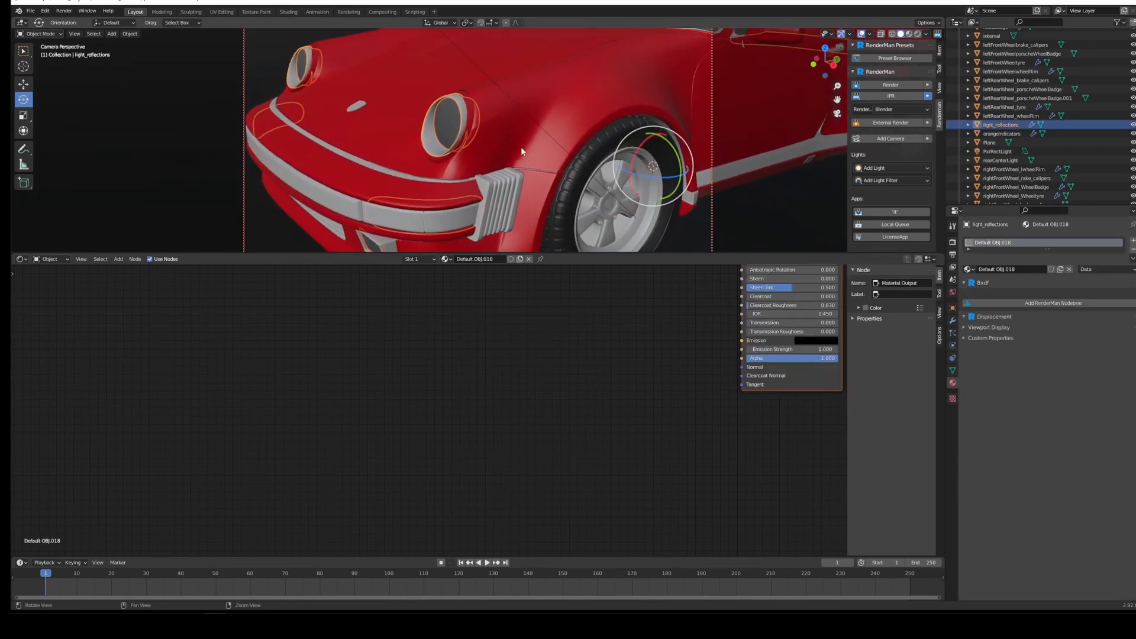
alt+drag(521, 147, 599, 112)
shift+click(526, 64)
shift+click(546, 80)
alt+right_drag(599, 112, 571, 158)
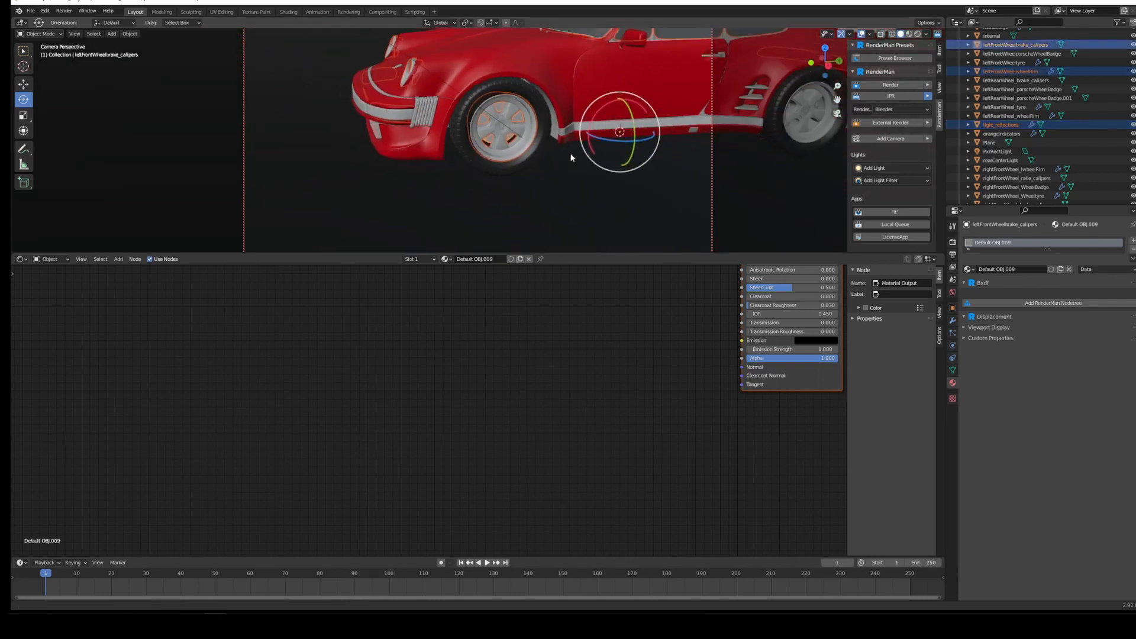
alt+drag(571, 158, 669, 124)
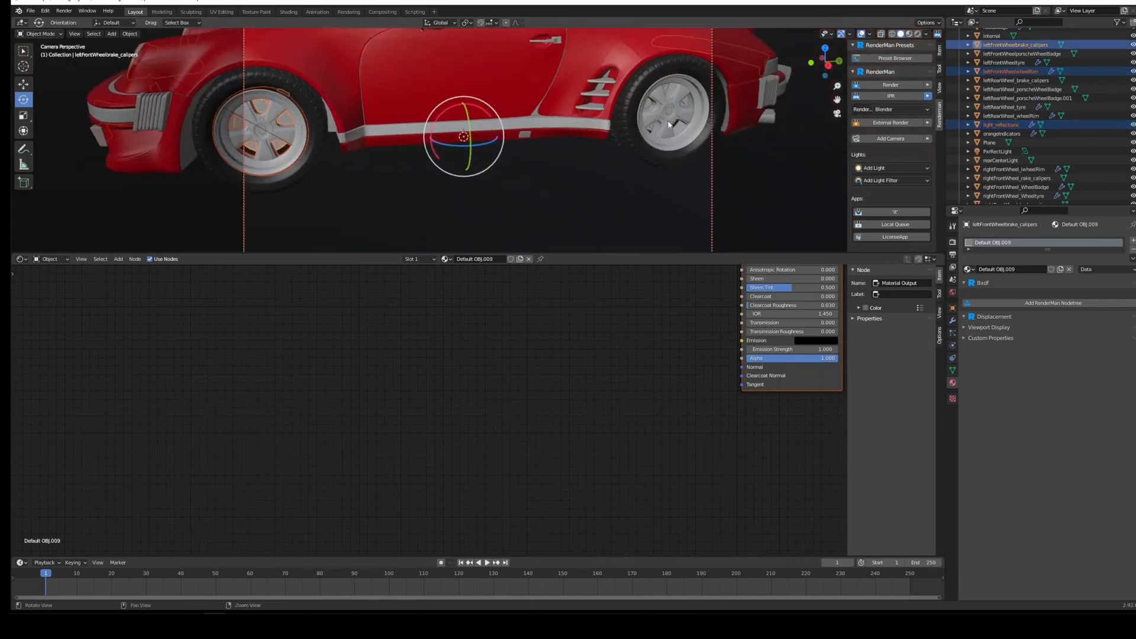
shift+click(688, 85)
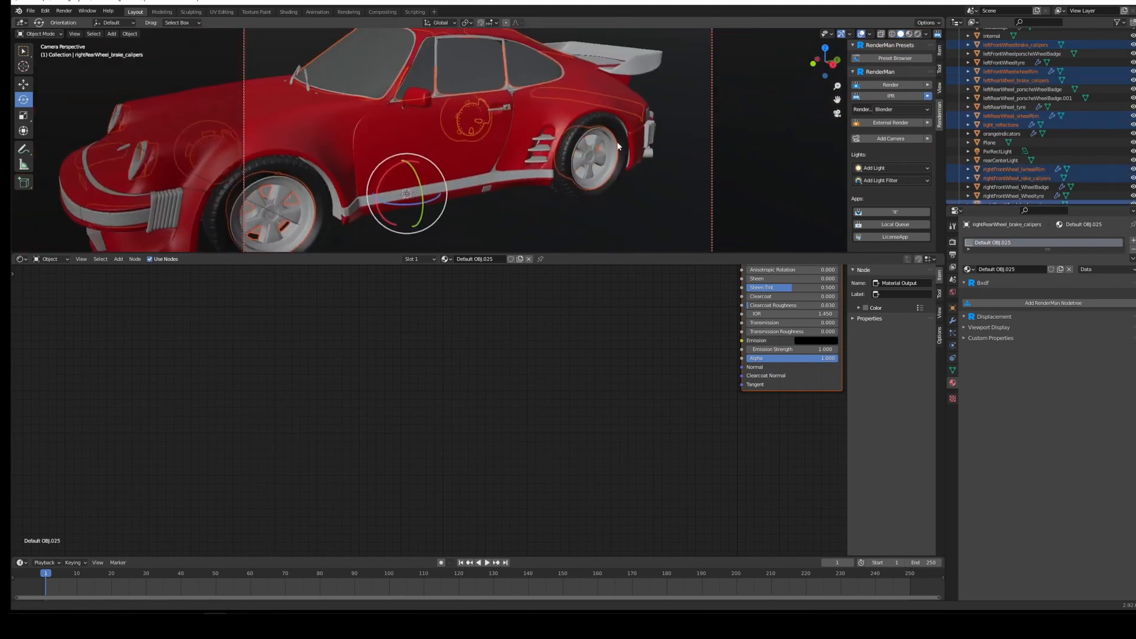
alt+drag(379, 155, 422, 133)
alt+right_drag(422, 133, 457, 148)
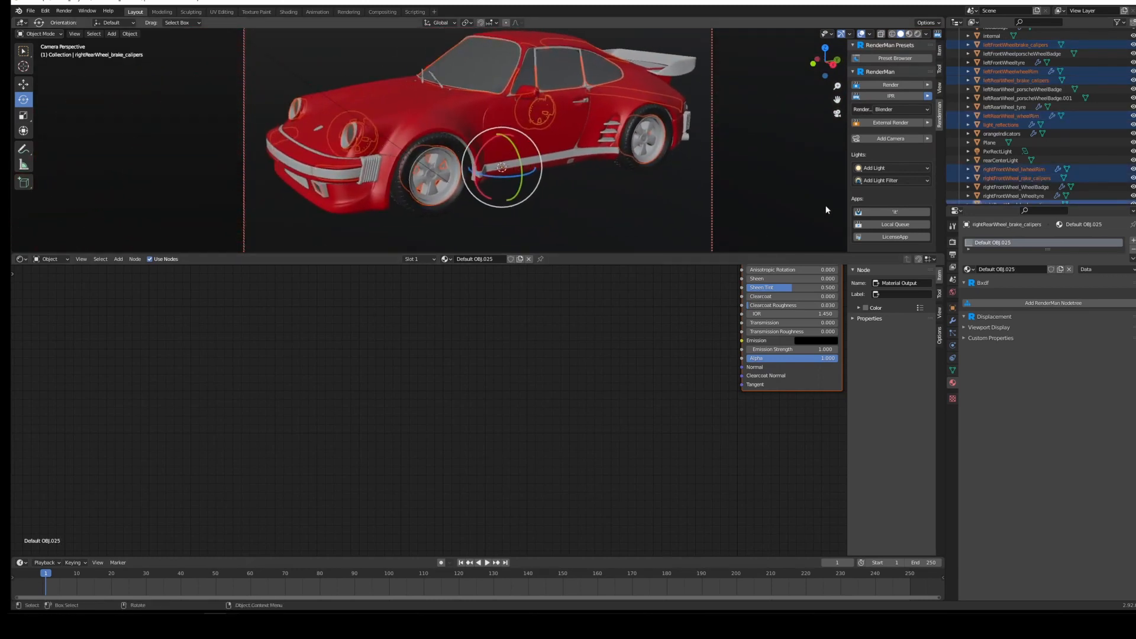
scroll(857, 203, down, 5)
click(891, 123)
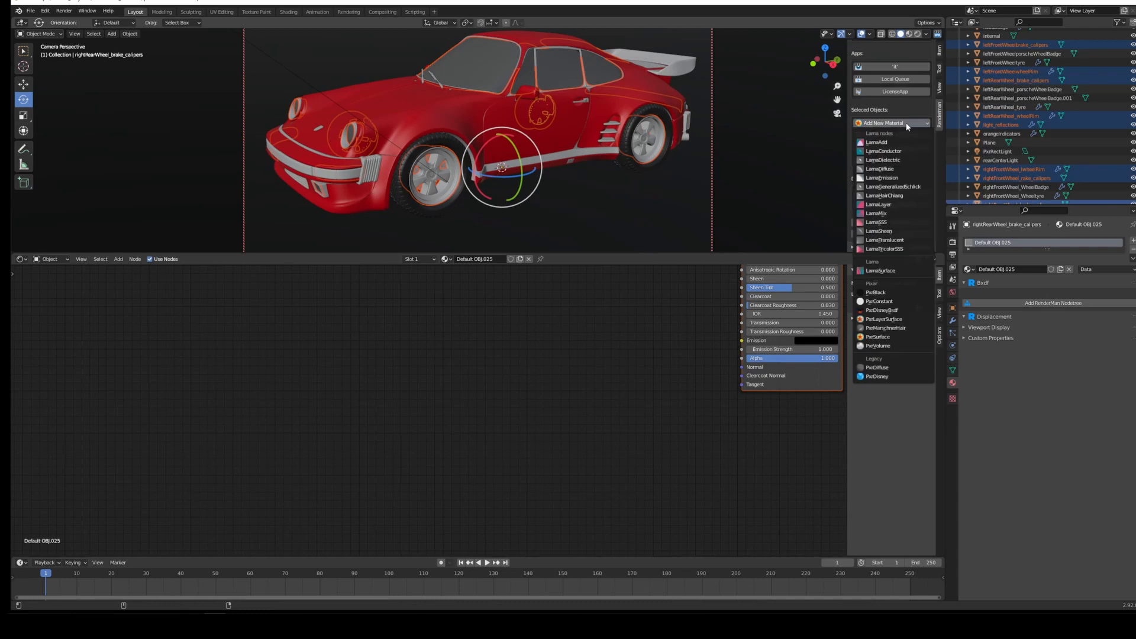
click(877, 336)
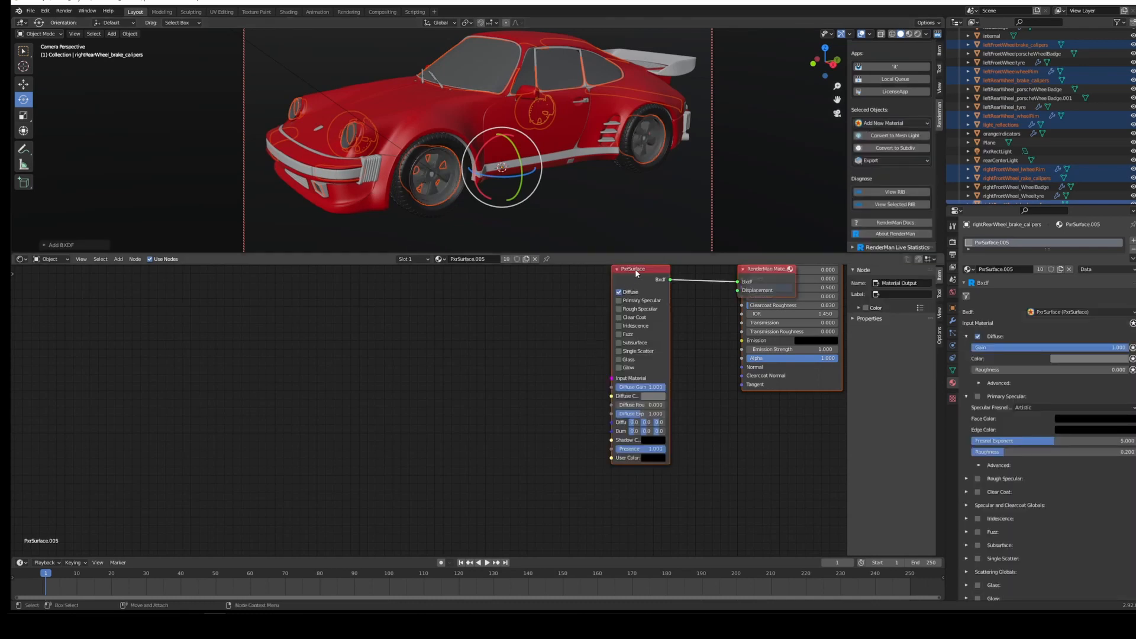
Step: Enable Primary Specular on the new rim and reflector material and set its Diffuse Color to black
key(KP_Decimal)
click(347, 321)
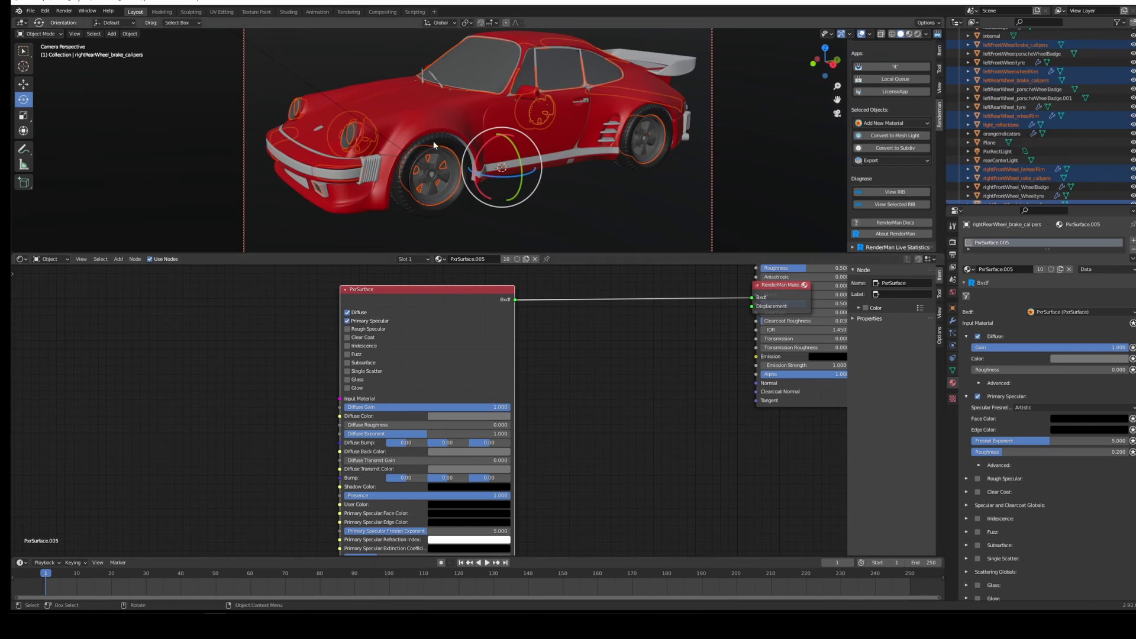
middle_drag(564, 467, 503, 364)
click(470, 367)
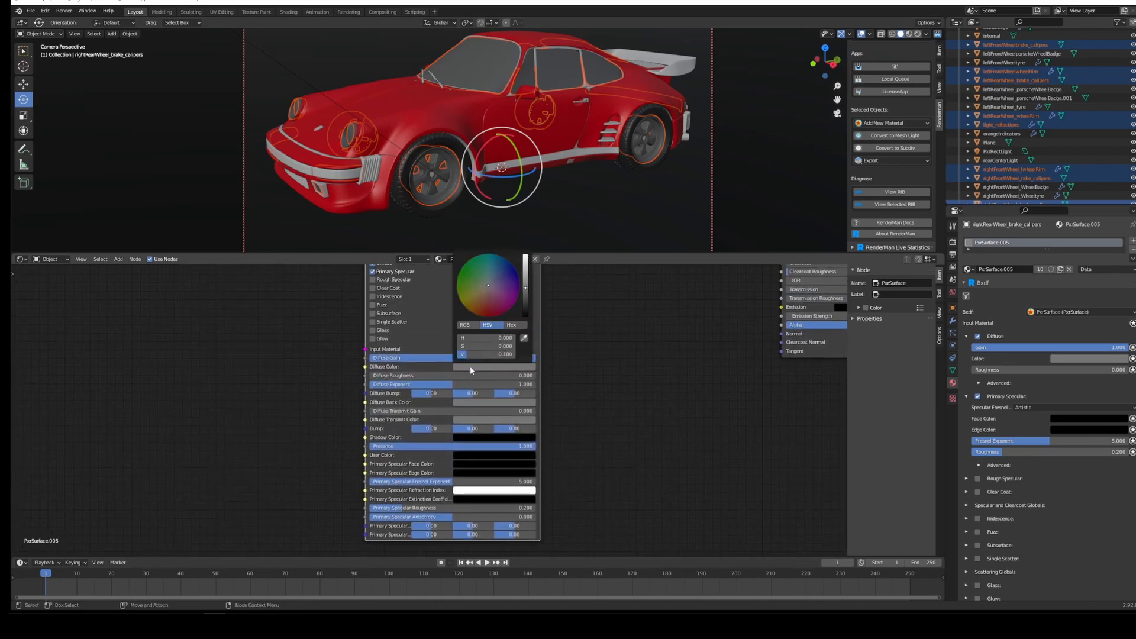
drag(531, 302, 534, 317)
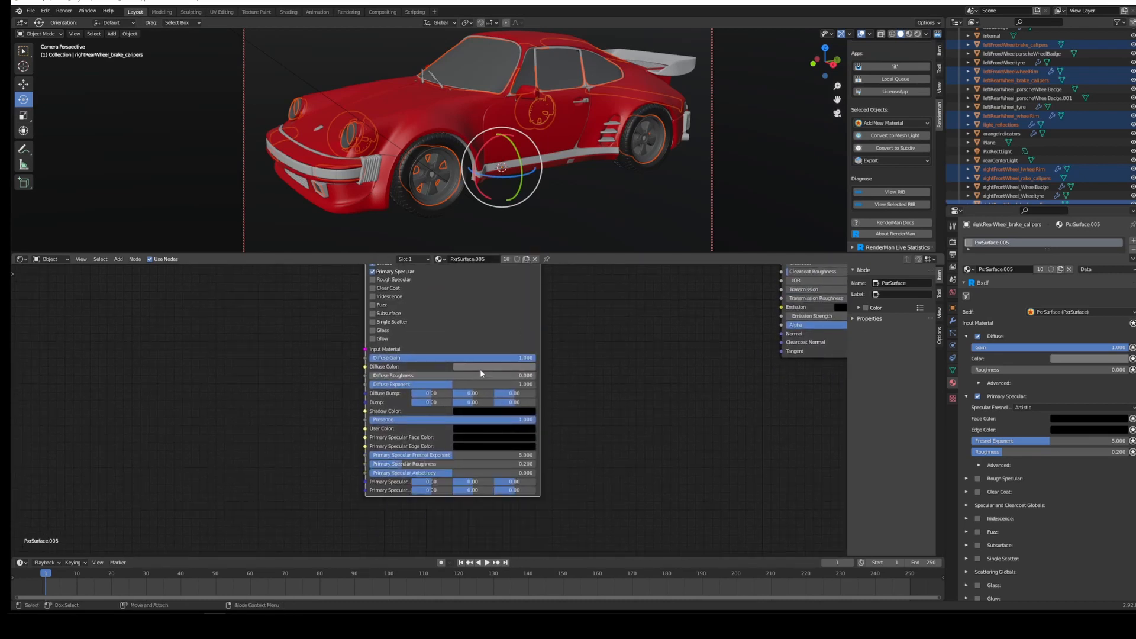
Step: Set the Primary Specular Face Color and Edge Color of the rim and reflector material to white
click(465, 439)
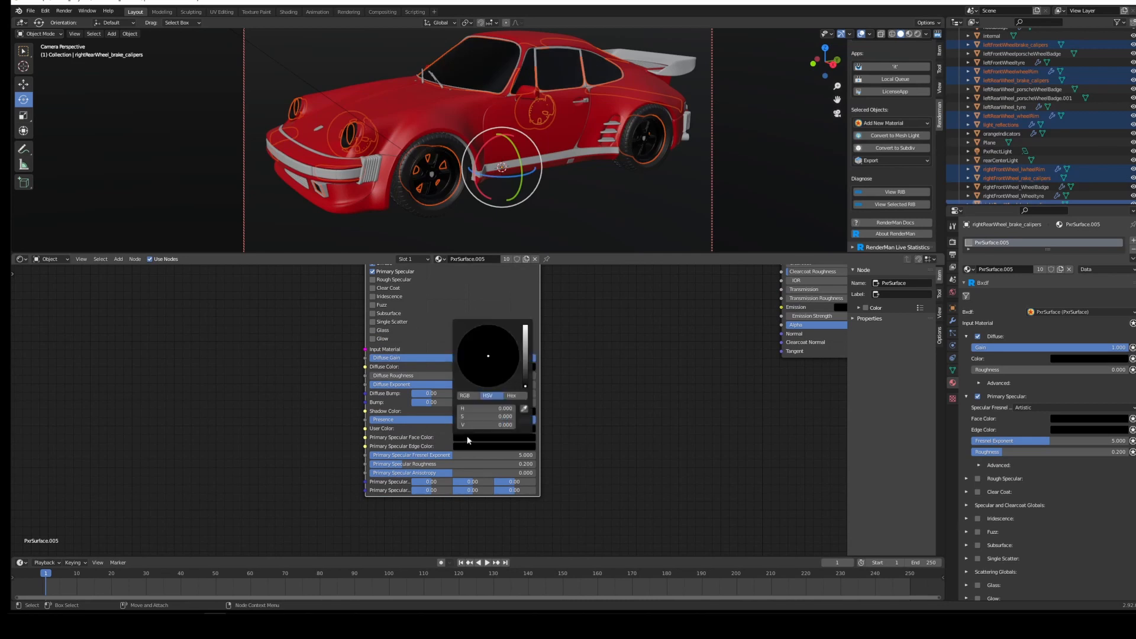
drag(527, 364, 526, 329)
click(496, 448)
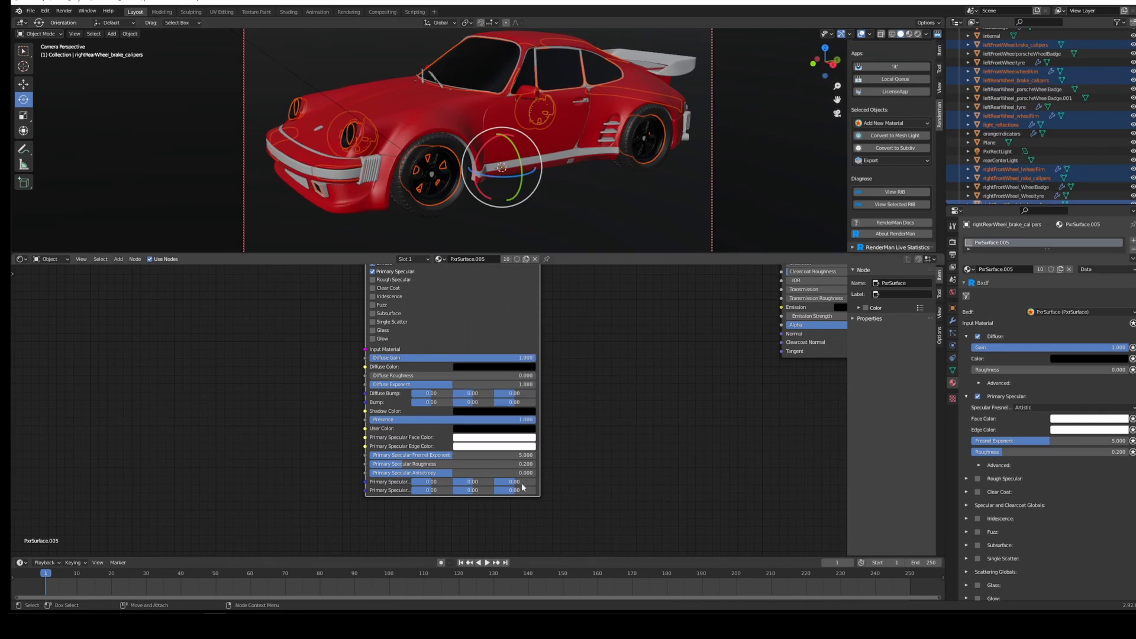
middle_drag(360, 106, 377, 110)
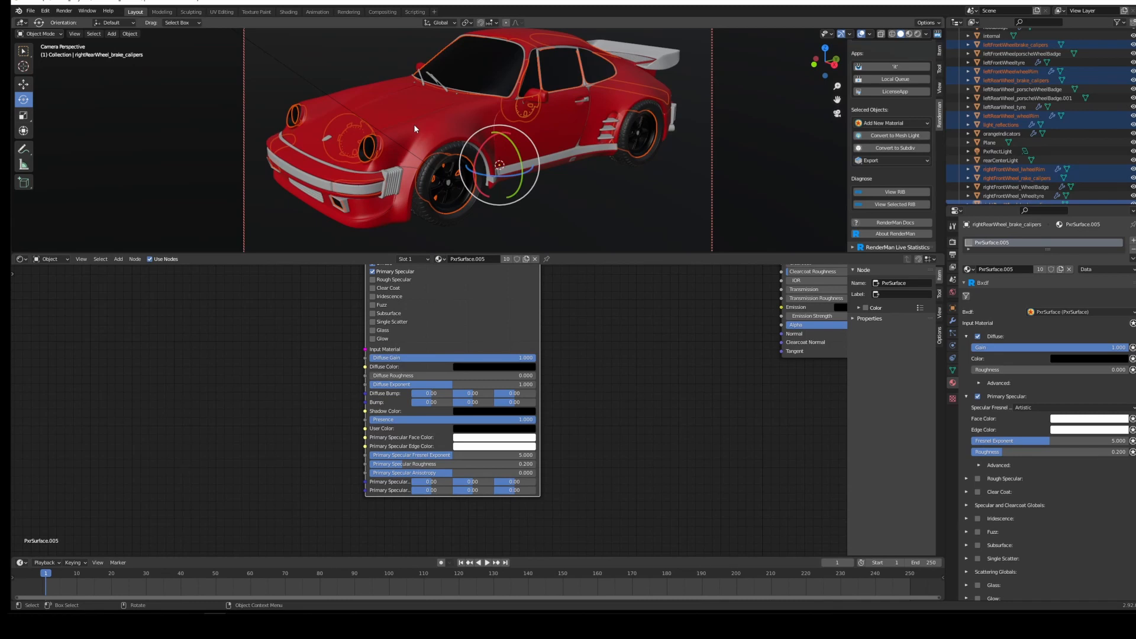
middle_drag(413, 109, 450, 89)
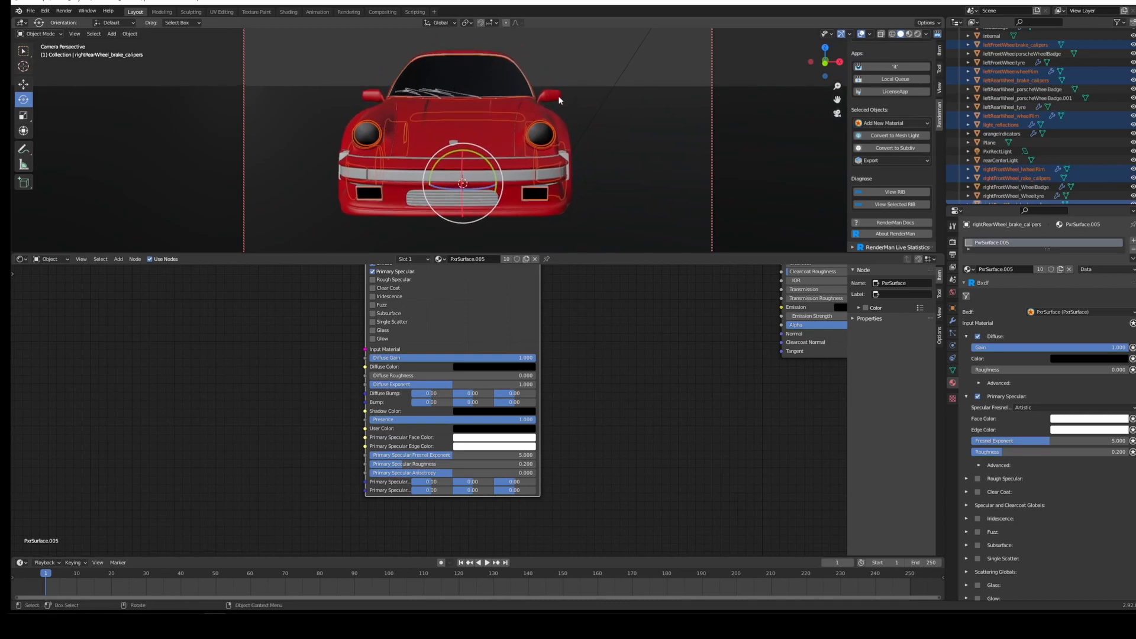
Step: Bring a headlight into close view and start the IPR render to preview the reflector material
middle_drag(580, 121, 499, 132)
scroll(500, 132, up, 5)
shift+middle_drag(343, 142, 453, 150)
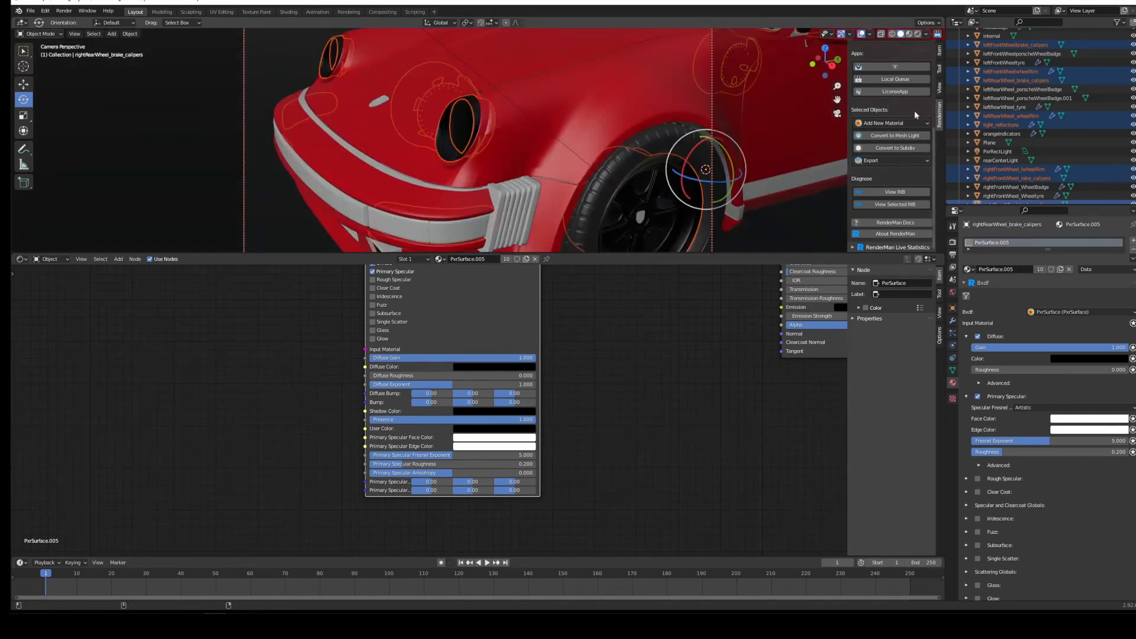
scroll(892, 84, up, 5)
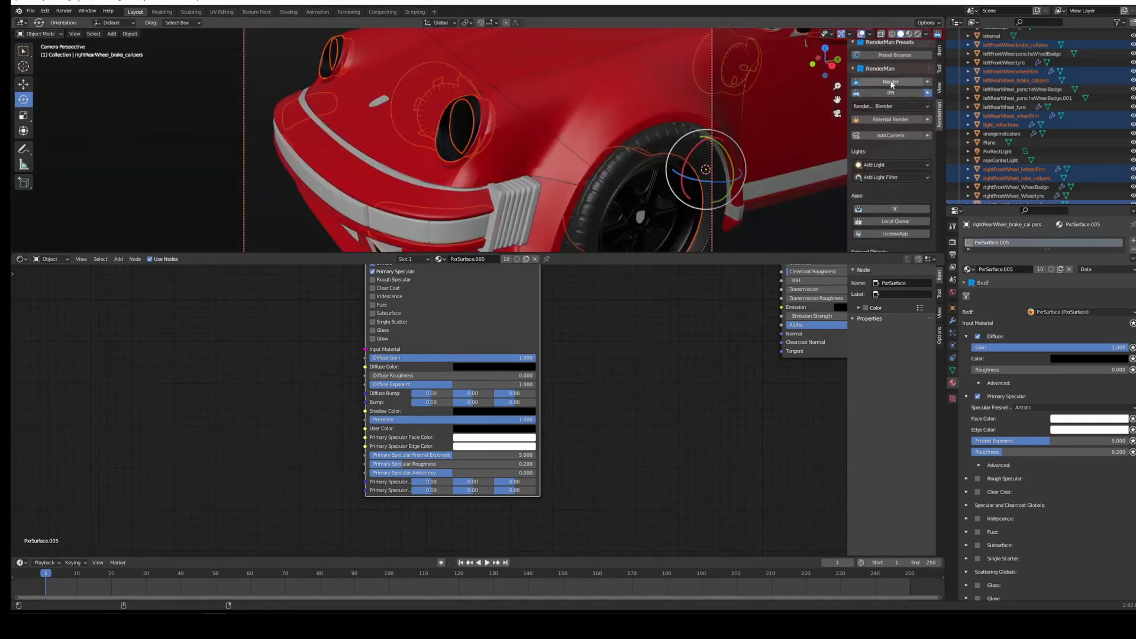
scroll(892, 84, up, 1)
click(894, 98)
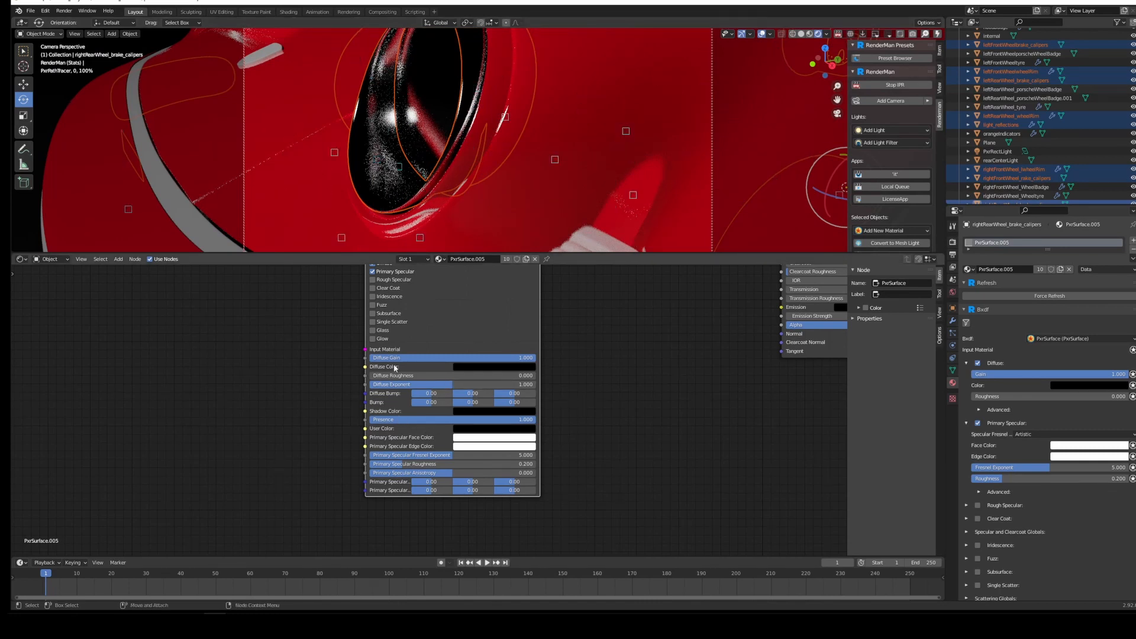
Step: Try a Primary Specular Roughness of 0.35 on the rim and reflector material
click(436, 468)
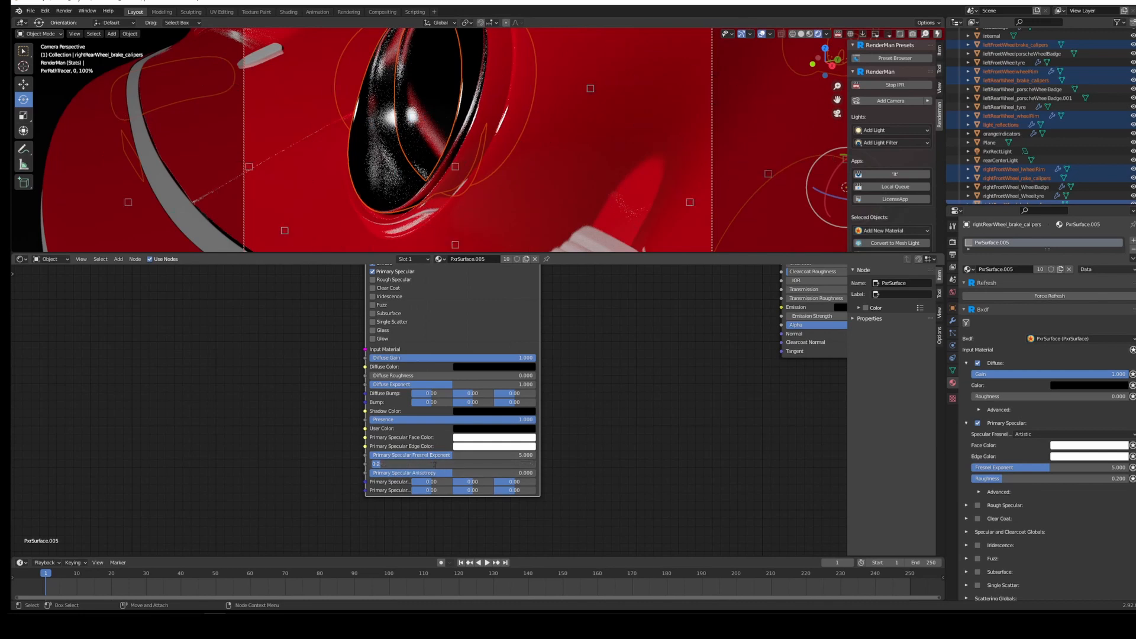
key(BackSpace)
text(0.35)
key(Return)
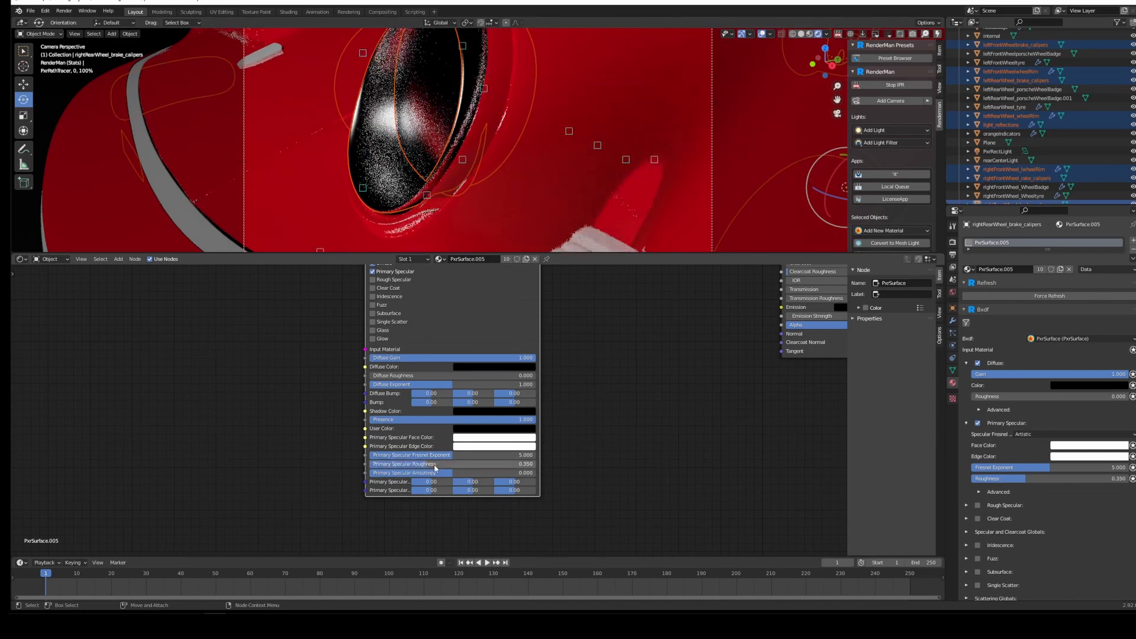
Step: Set the Primary Specular Roughness of the rim and reflector material to 0.27
click(435, 468)
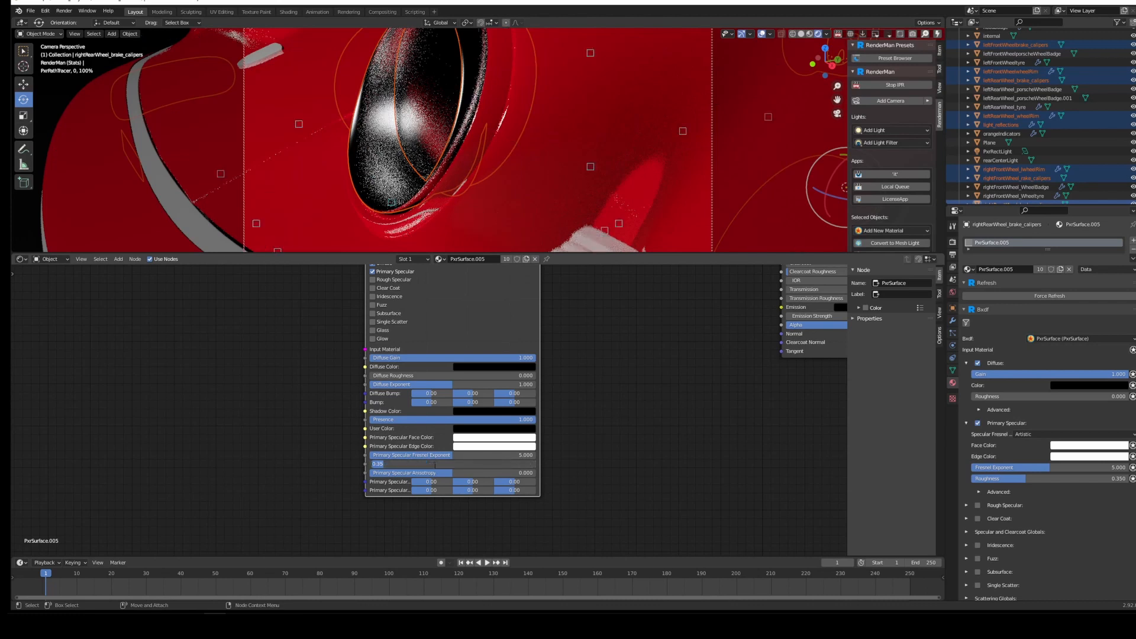
key(BackSpace)
text(27)
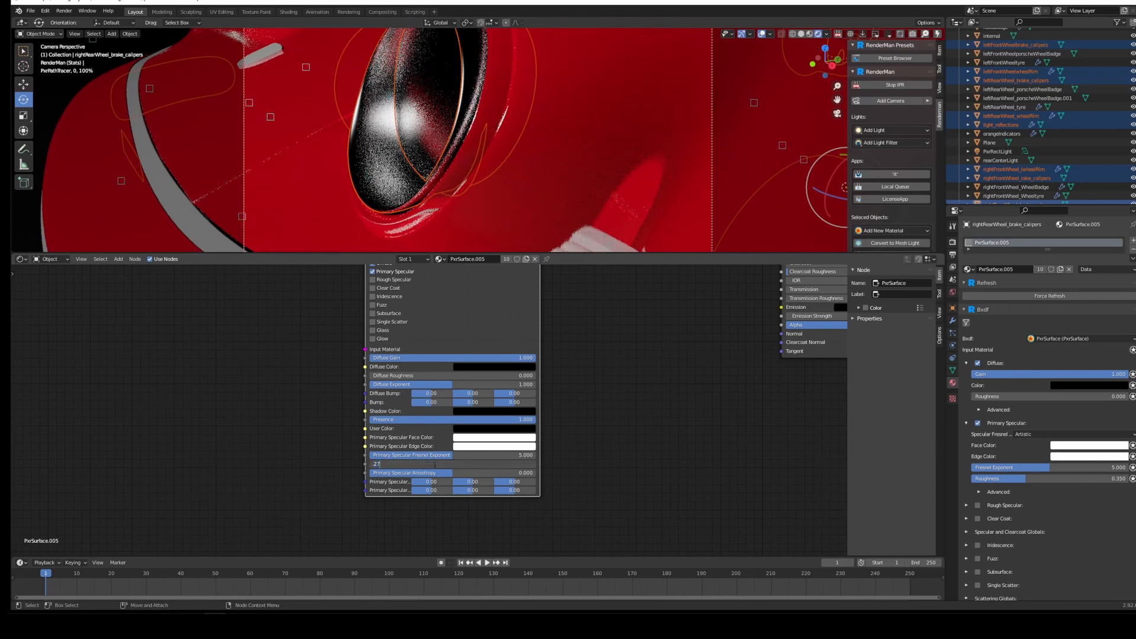
key(Return)
Step: Assign the existing PxrSurface.005 material to the door window frames
scroll(418, 134, down, 5)
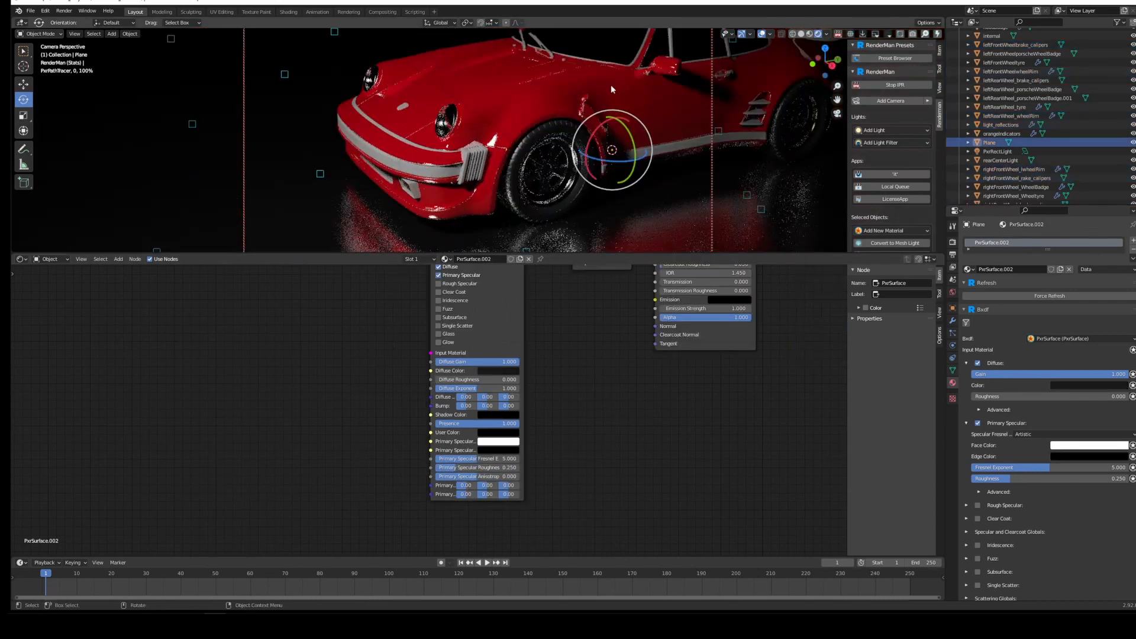
click(556, 128)
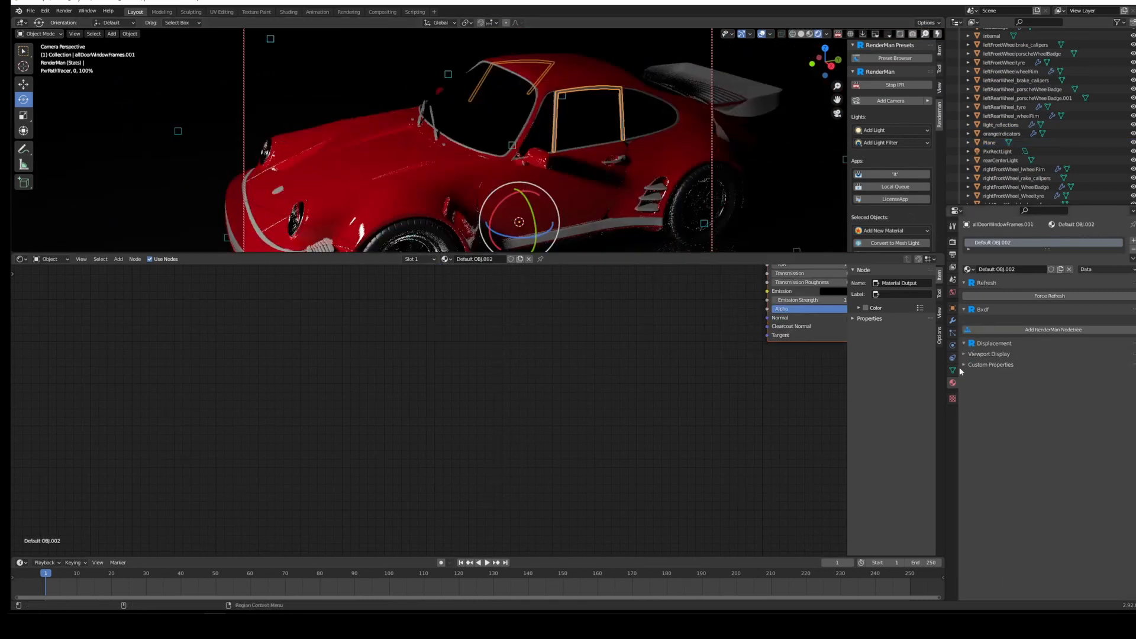
click(969, 269)
scroll(1006, 331, down, 5)
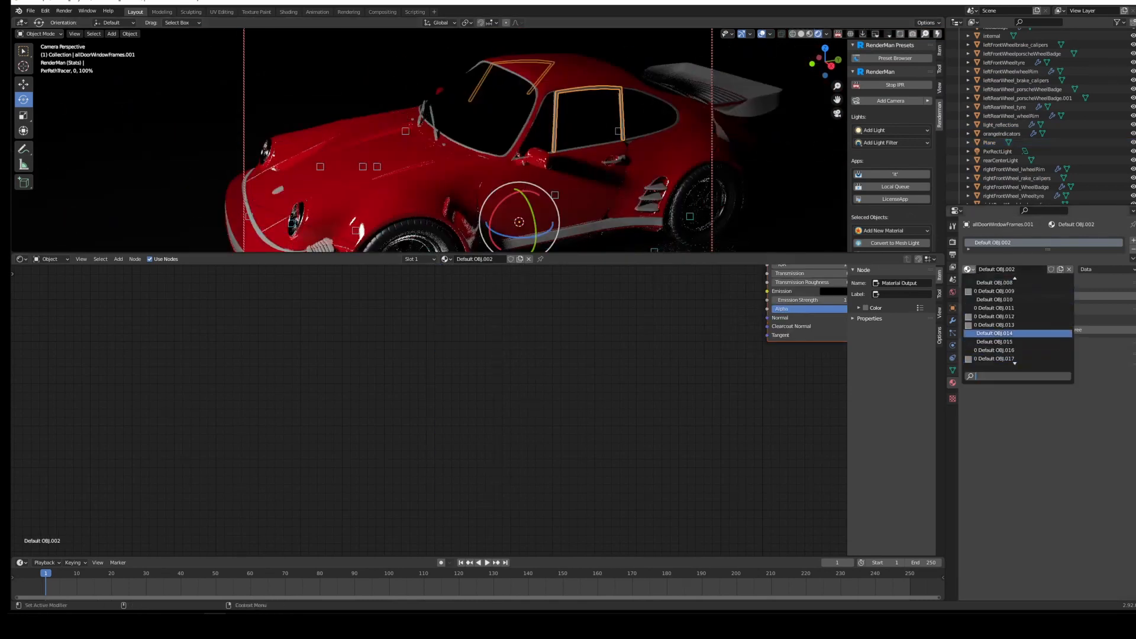
scroll(1013, 351, down, 10)
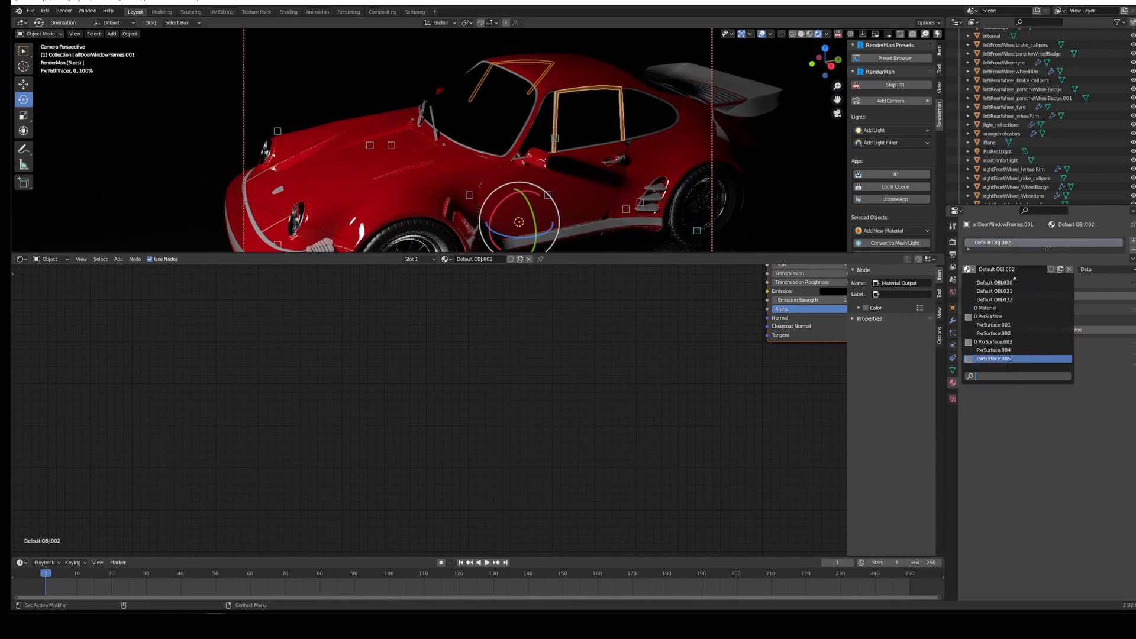
click(1013, 359)
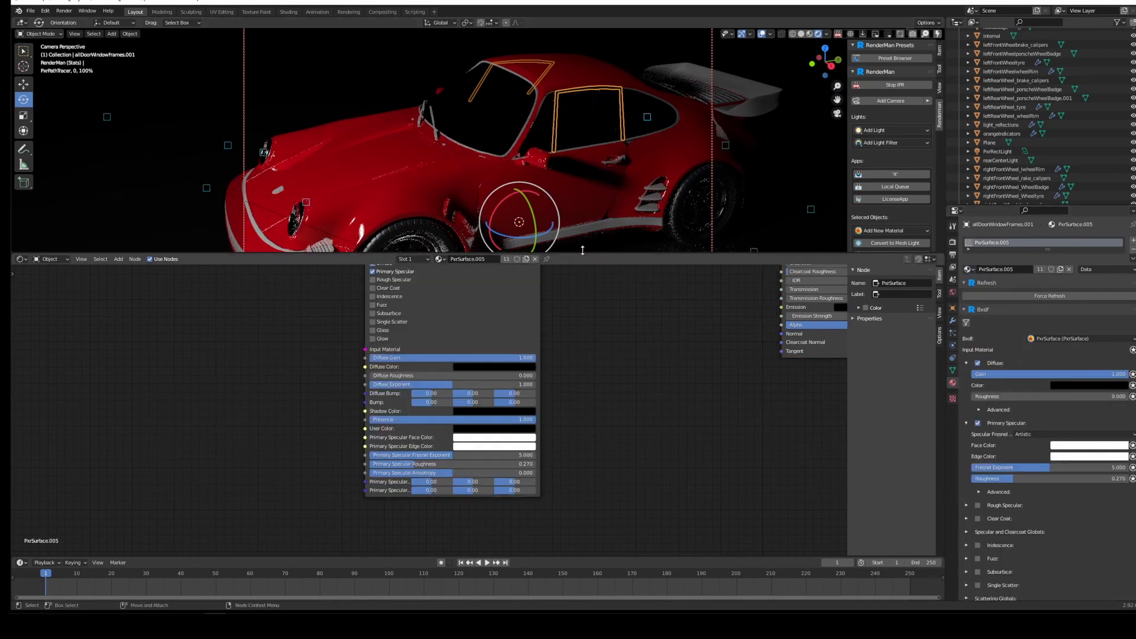
Step: Stop the IPR render and assign a new PxrSurface material to the car's black plastic trim
click(465, 109)
mouse_move(513, 114)
alt+mouse_down()
mouse_move(564, 106)
mouse_move(528, 131)
mouse_move(530, 121)
alt+mouse_up()
scroll(538, 90, up, 6)
click(431, 222)
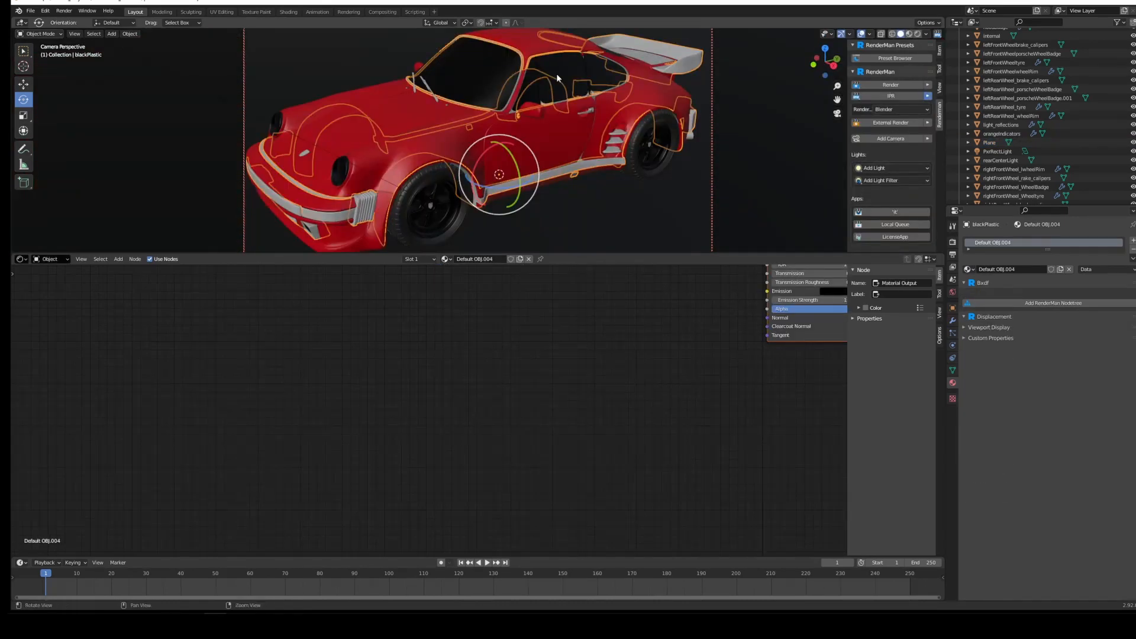
alt+drag(557, 74, 498, 141)
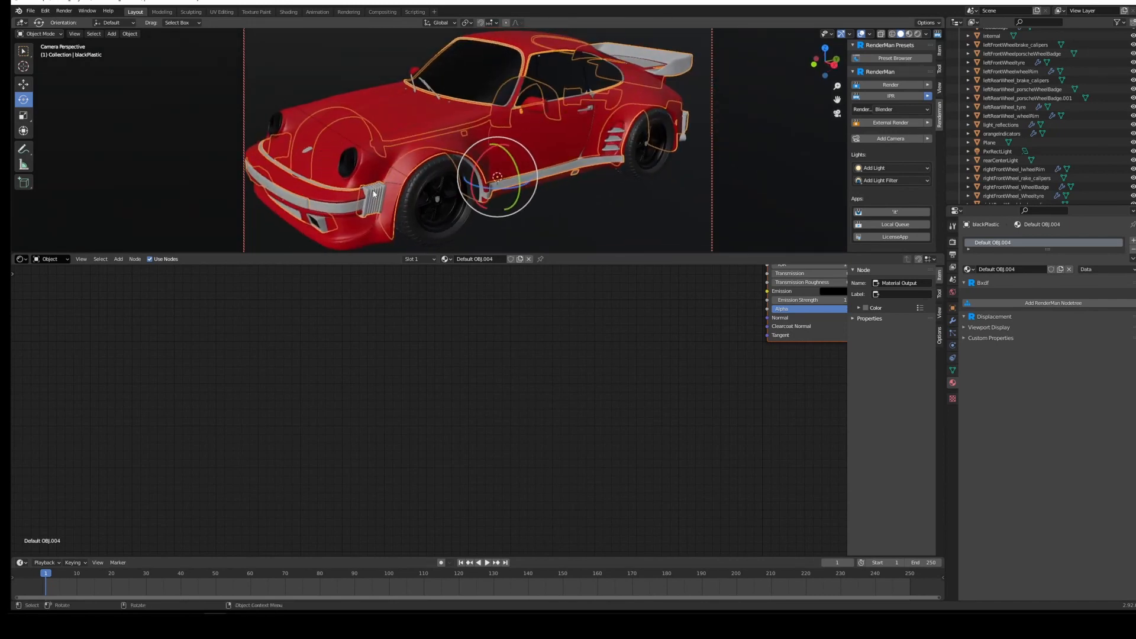
click(365, 217)
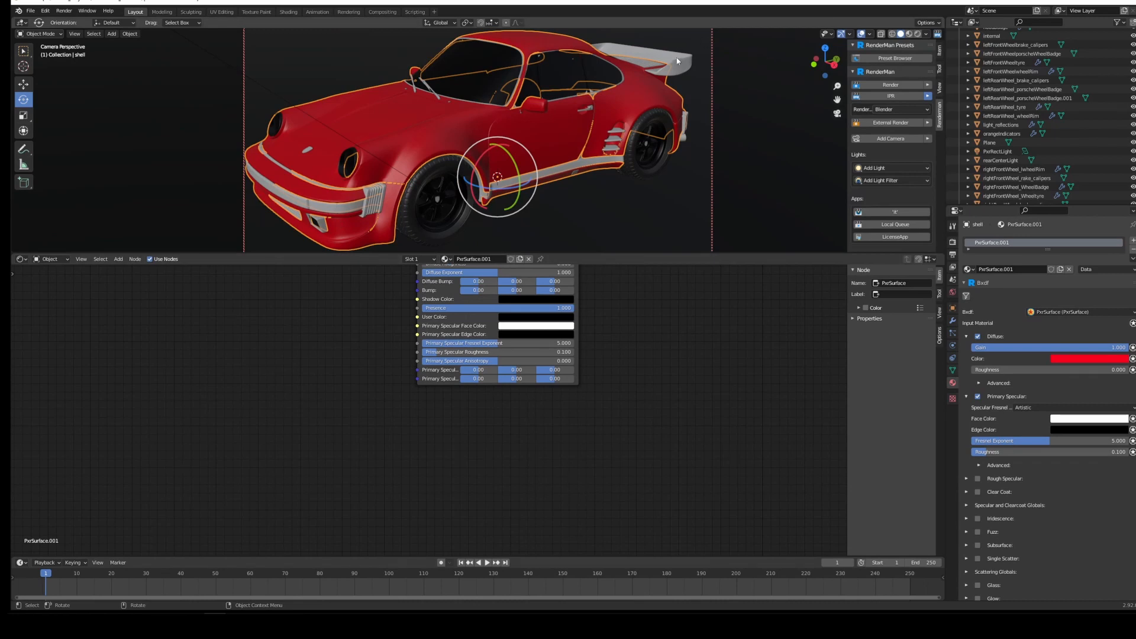
click(681, 75)
alt+drag(679, 60, 672, 63)
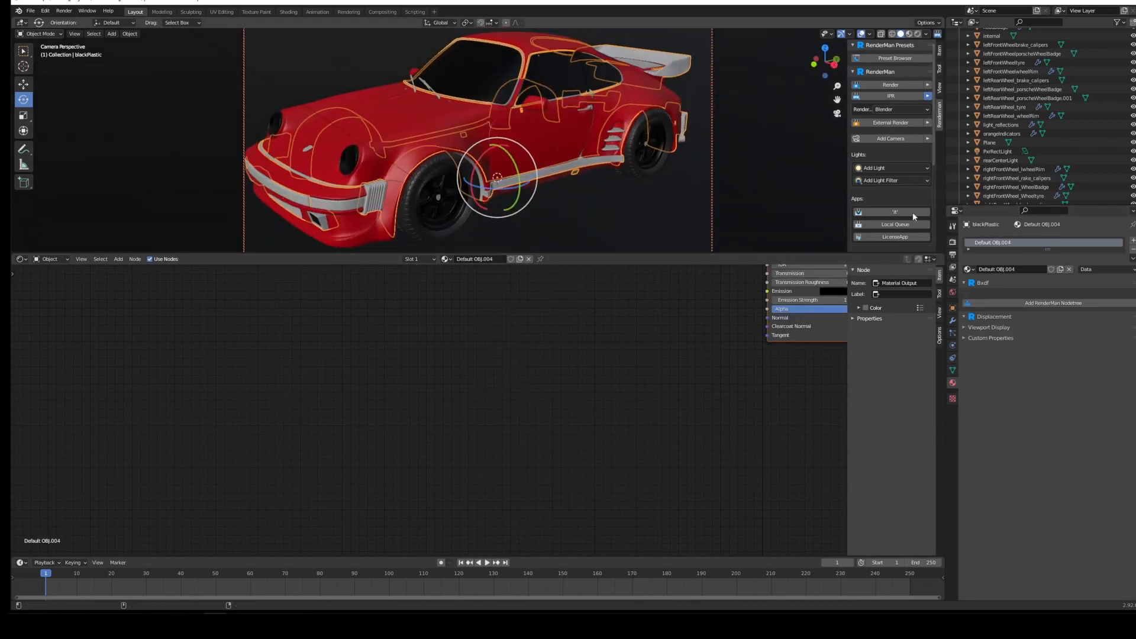
scroll(902, 206, down, 5)
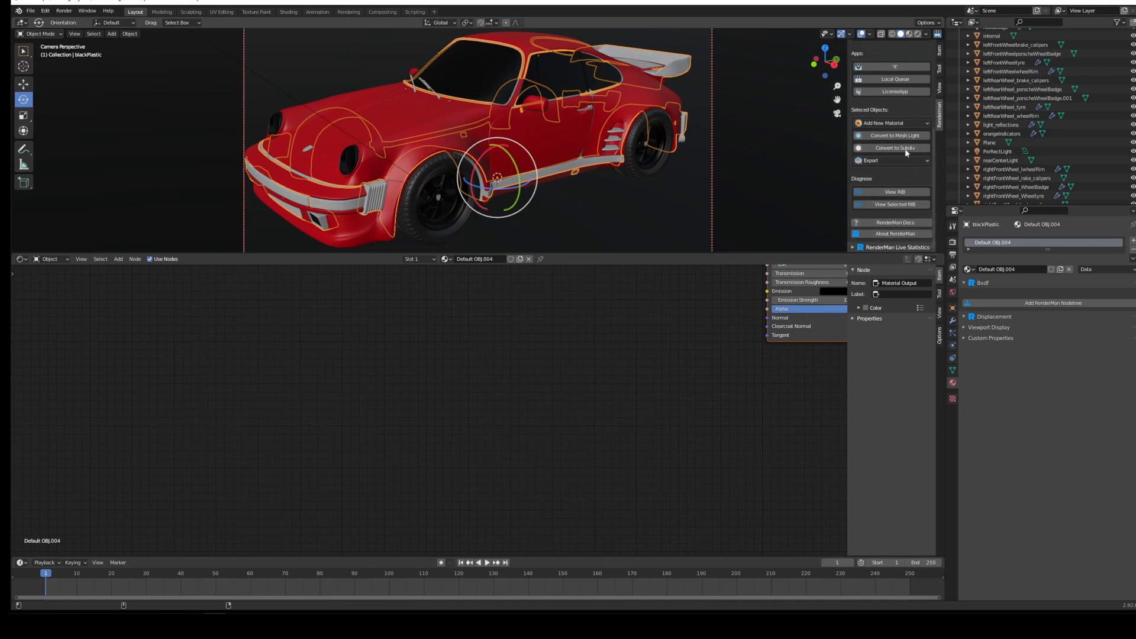
click(891, 123)
click(911, 333)
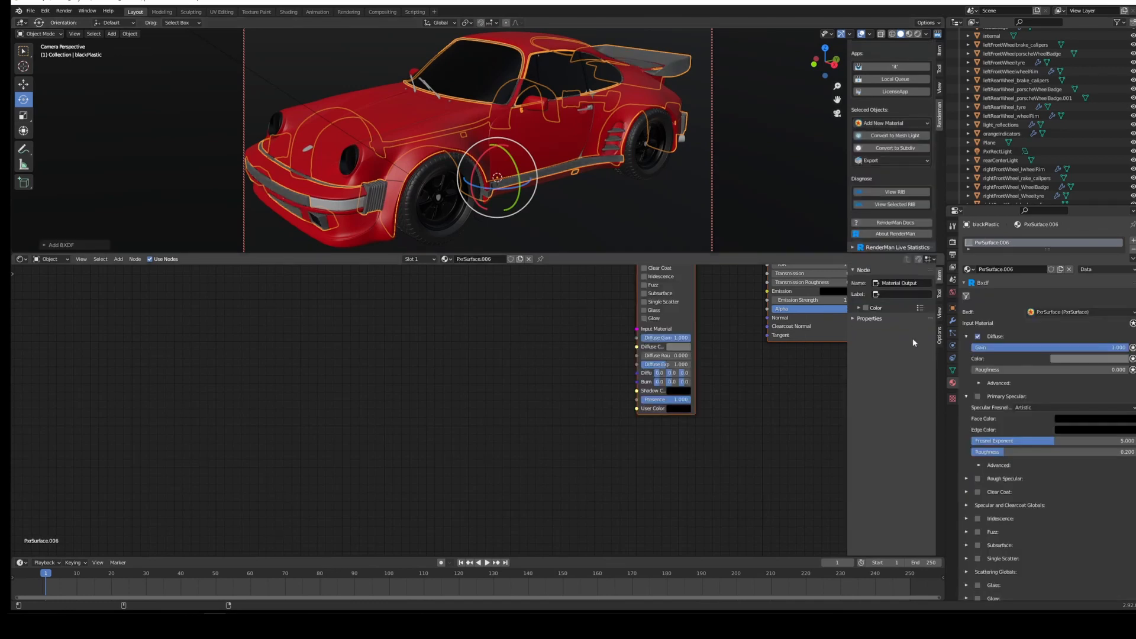
Step: Enable Primary Specular on the black plastic material with a mid-grey Face Color, and darken its Diffuse Color to near black
click(979, 397)
click(1072, 422)
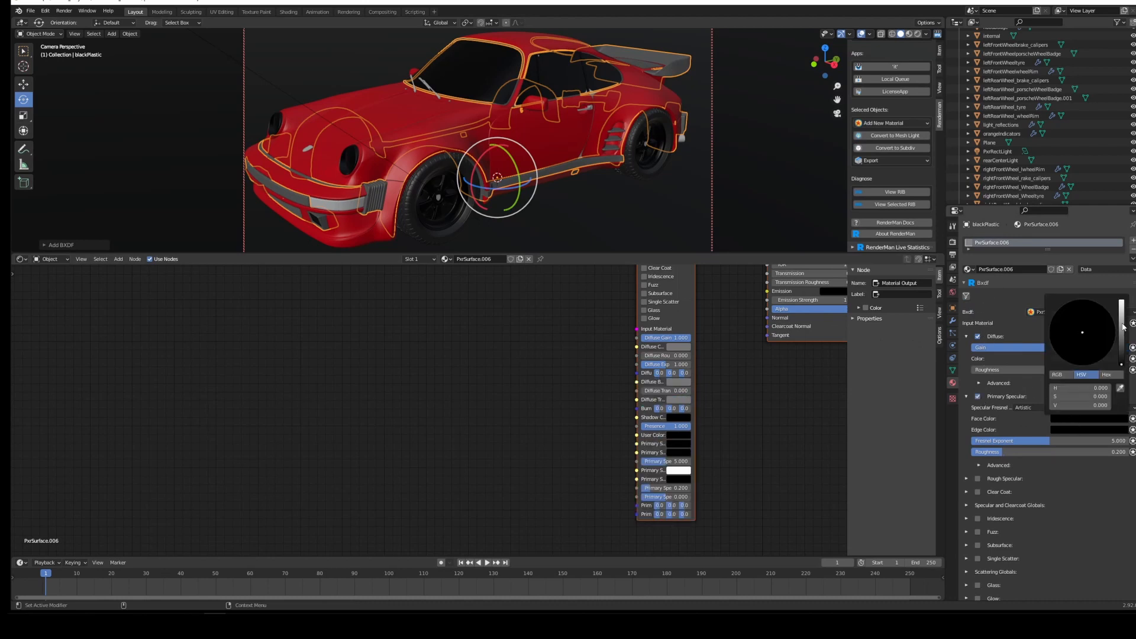
click(1125, 329)
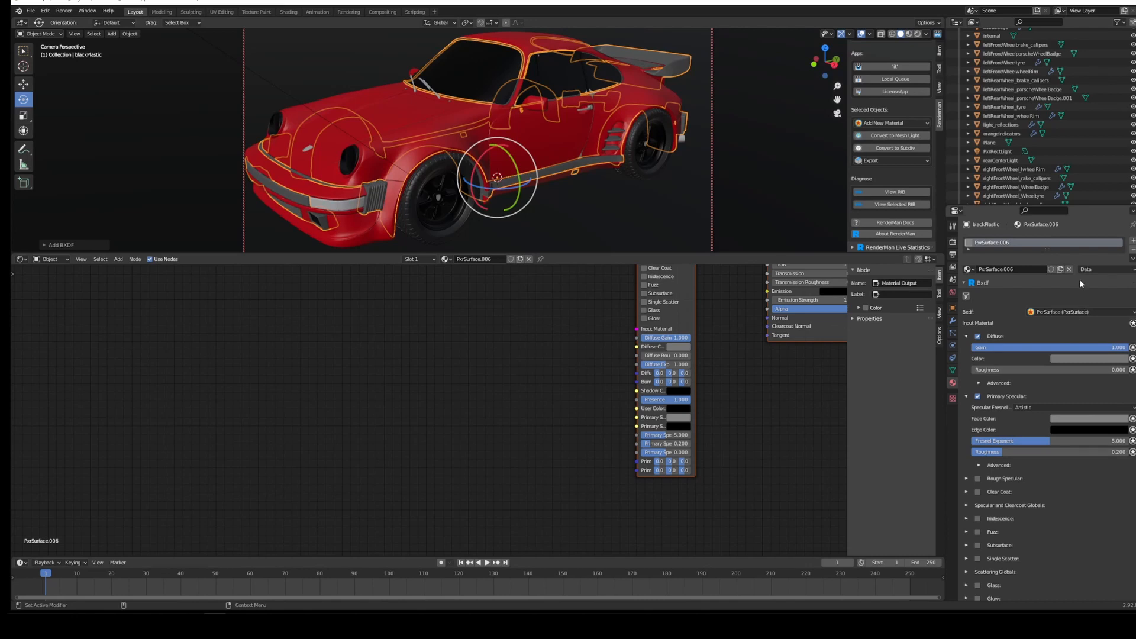
click(1074, 359)
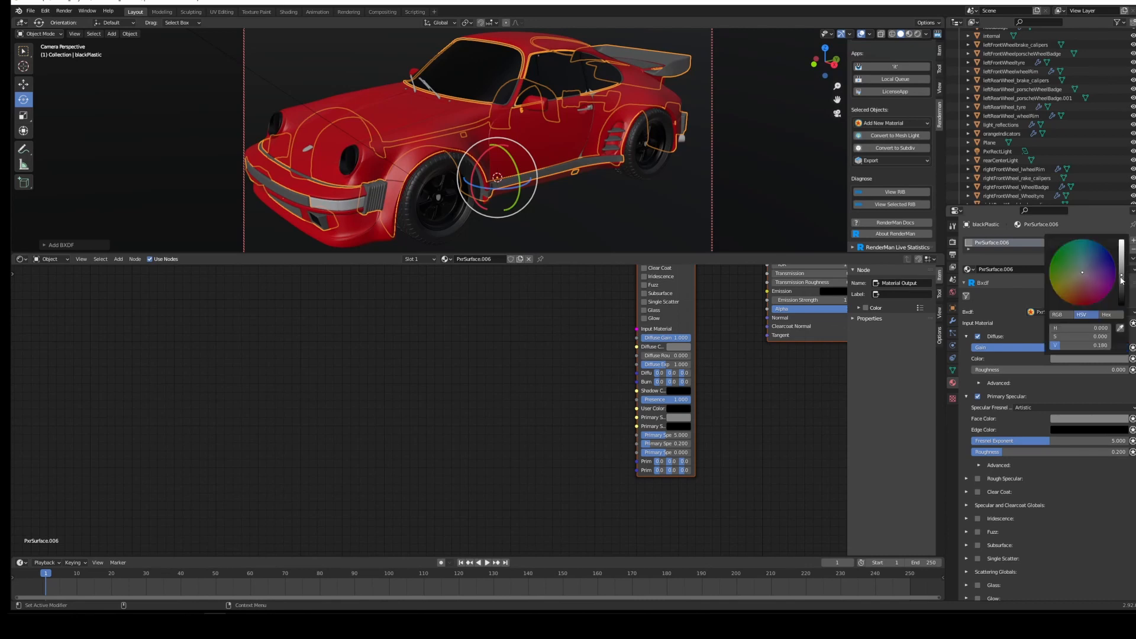
drag(1121, 277, 1122, 294)
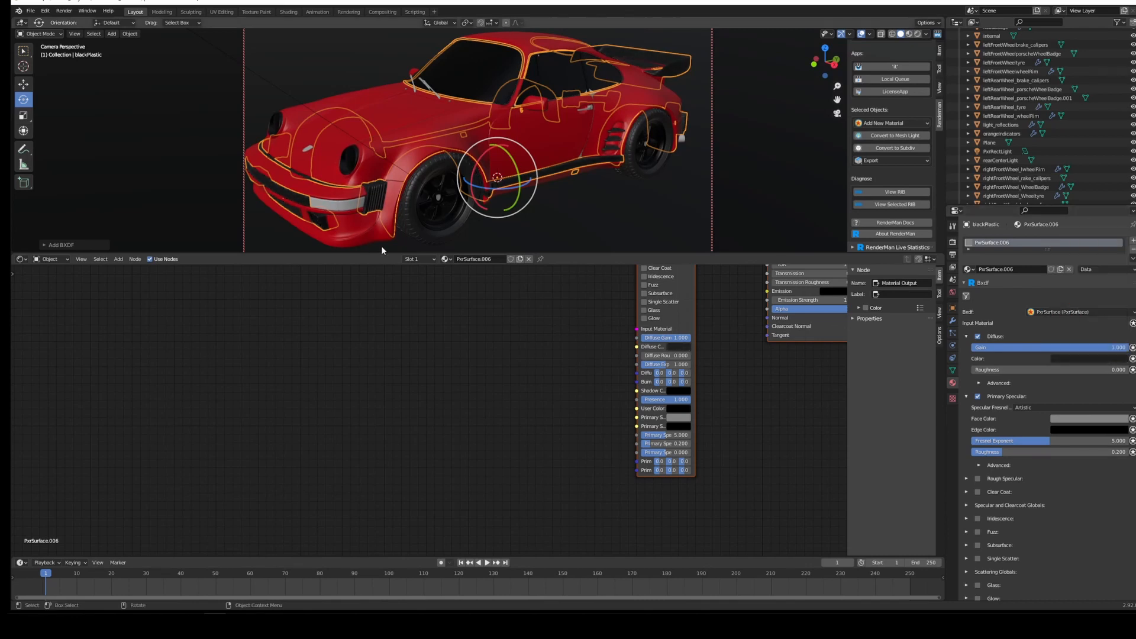
Step: Preview the front bumper trim with IPR and raise the black plastic's Primary Specular Roughness to about 0.638
scroll(899, 78, up, 3)
click(895, 64)
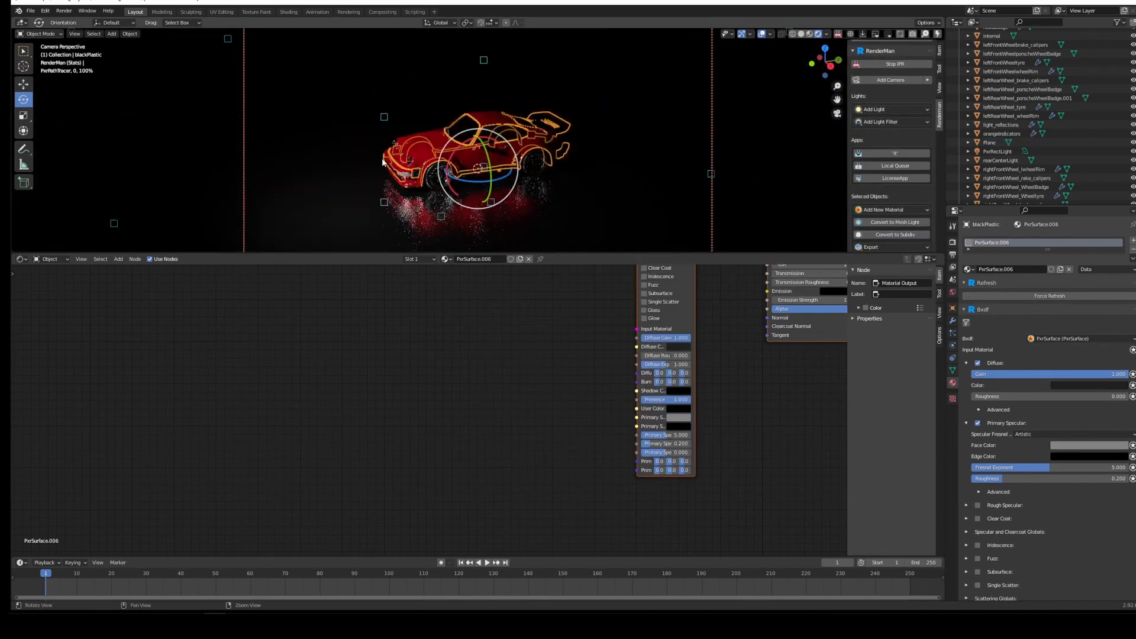
scroll(348, 185, up, 6)
middle_drag(374, 192, 379, 89)
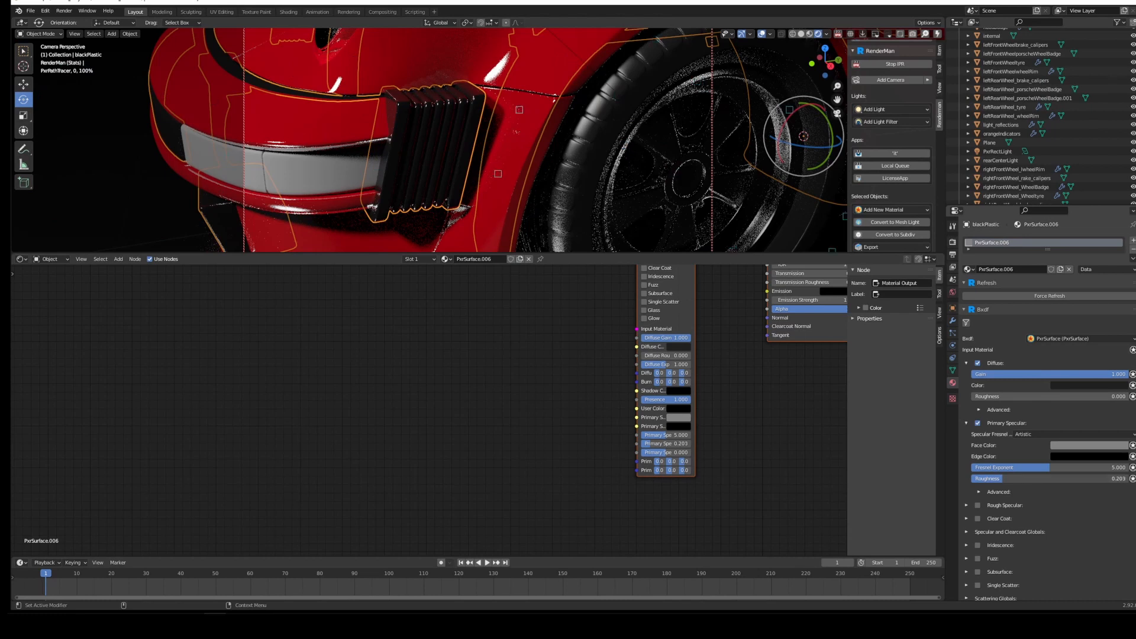
drag(1028, 478, 1071, 477)
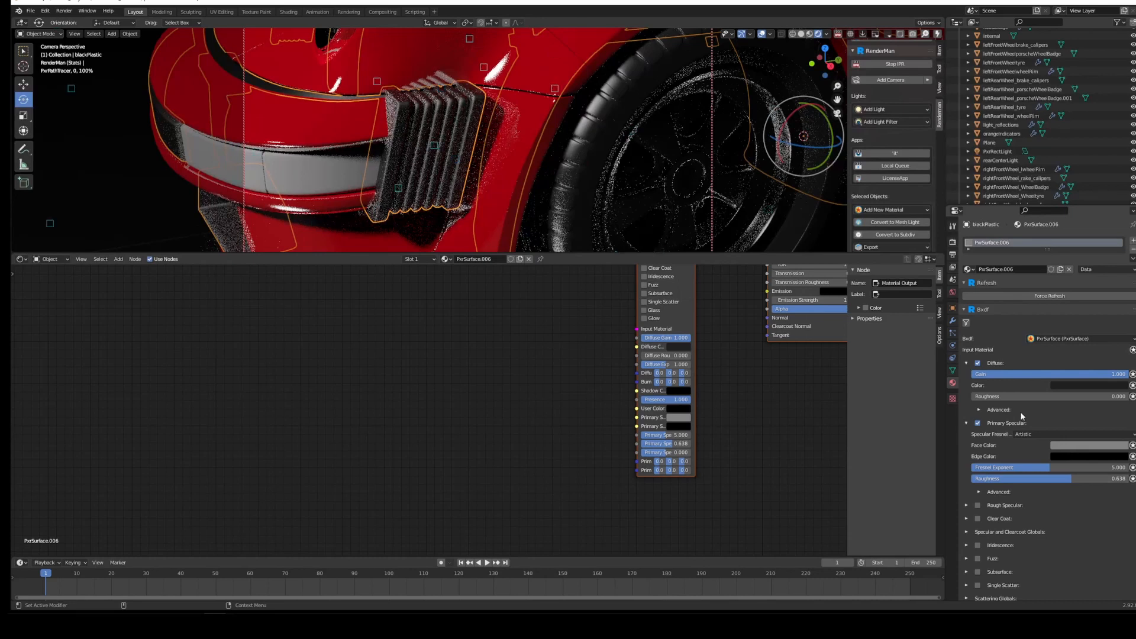
Step: Stop the IPR render and assign the existing PxrSurface.006 black plastic material to the window wipers
ctrl+middle_drag(410, 107, 411, 122)
click(537, 65)
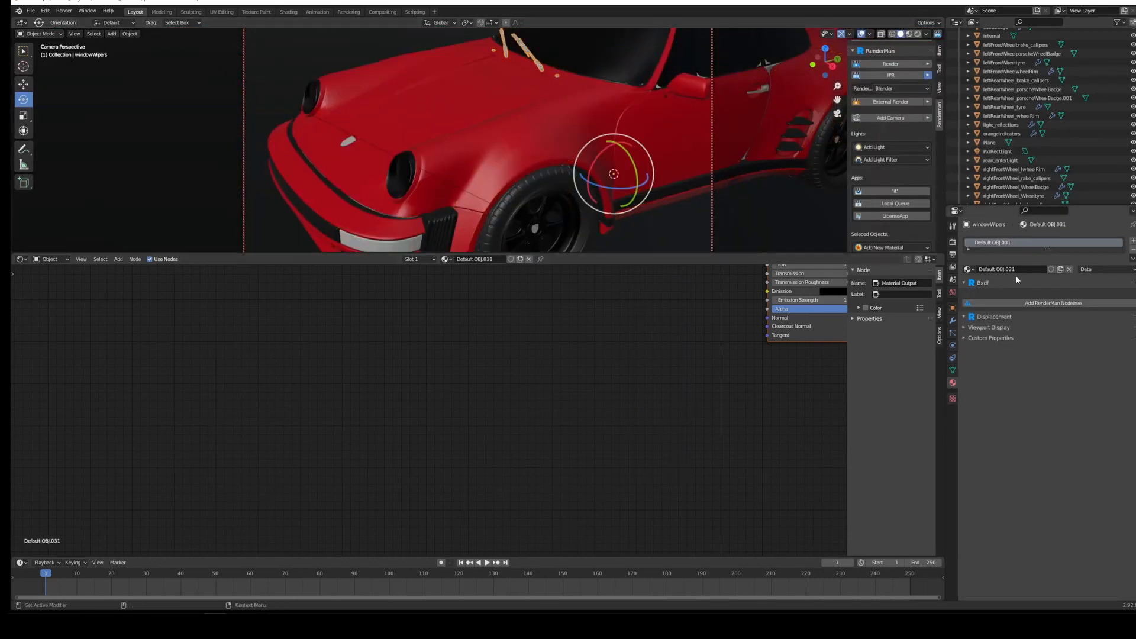
click(967, 269)
click(1006, 325)
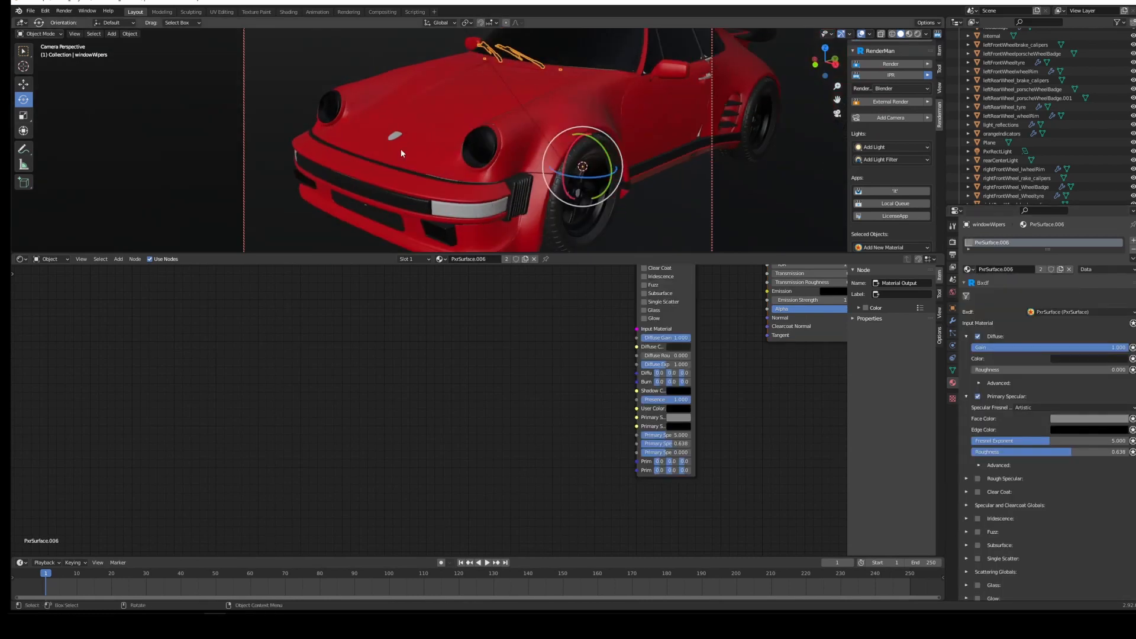
click(394, 138)
middle_drag(502, 184, 470, 188)
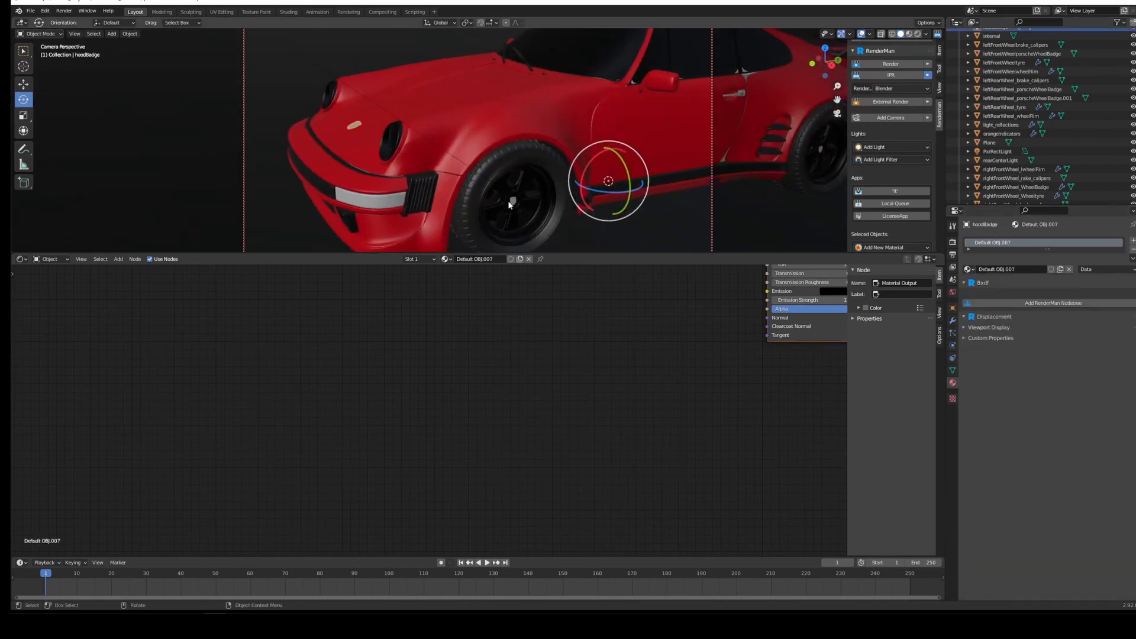
click(510, 203)
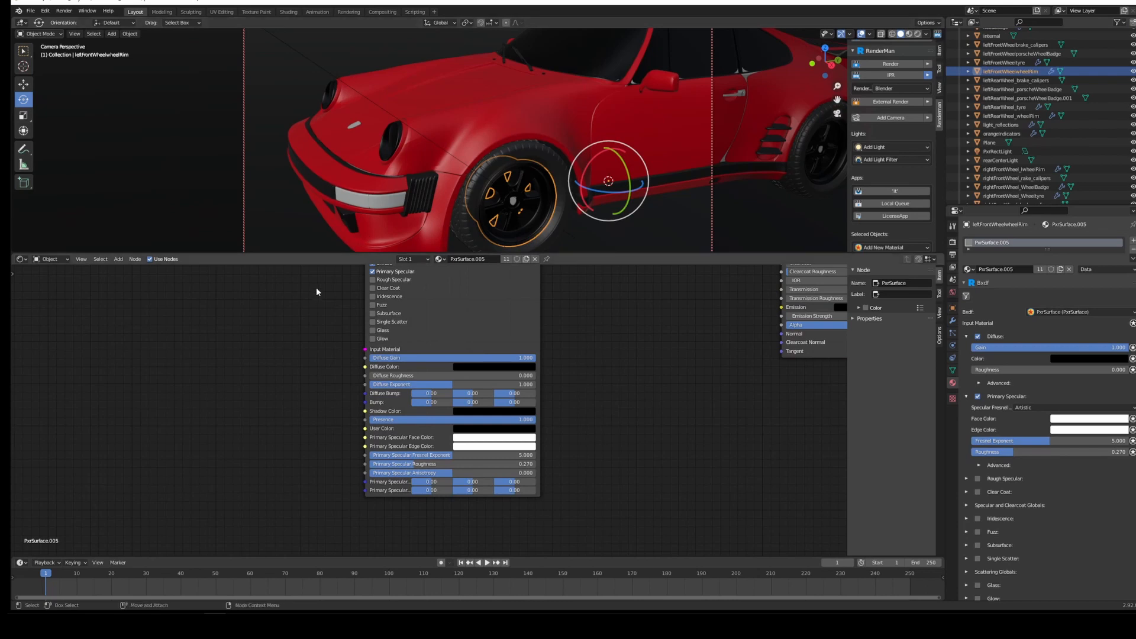
Step: Assign a new PxrSurface material to the orange indicators on the bumpers
click(365, 192)
middle_drag(365, 191, 638, 122)
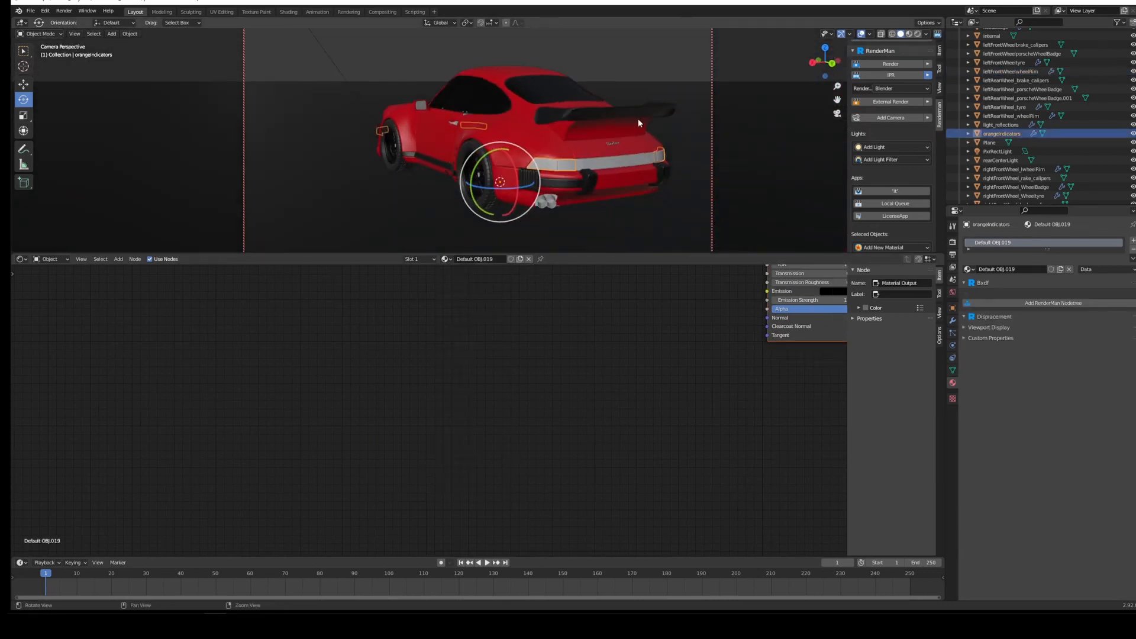
middle_drag(510, 74, 633, 100)
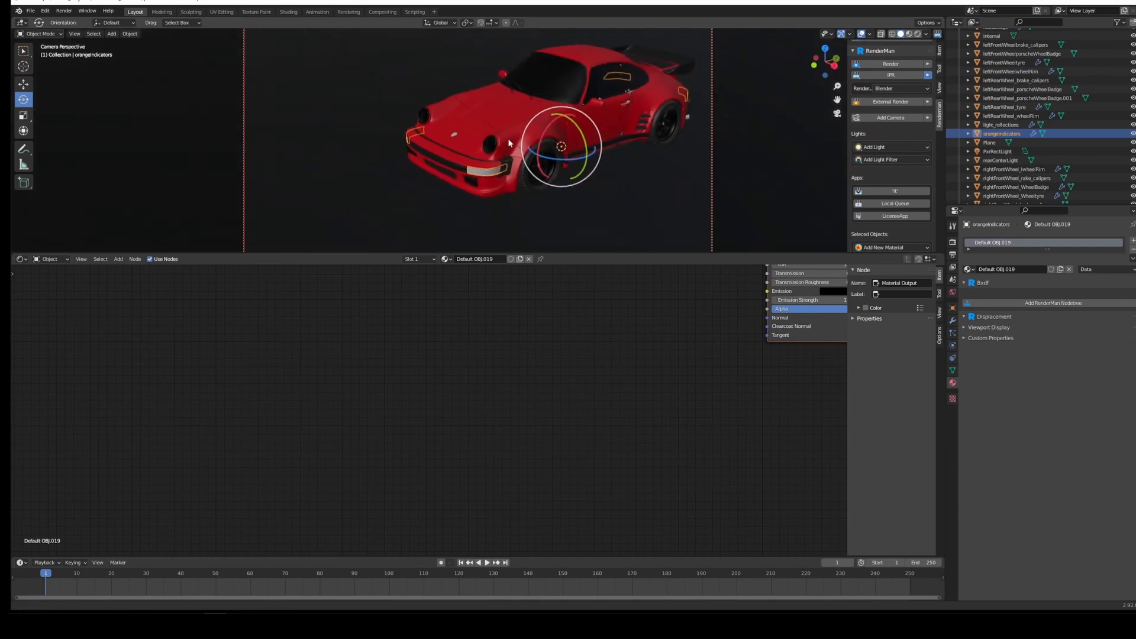
scroll(521, 127, up, 3)
shift+middle_drag(522, 123, 495, 136)
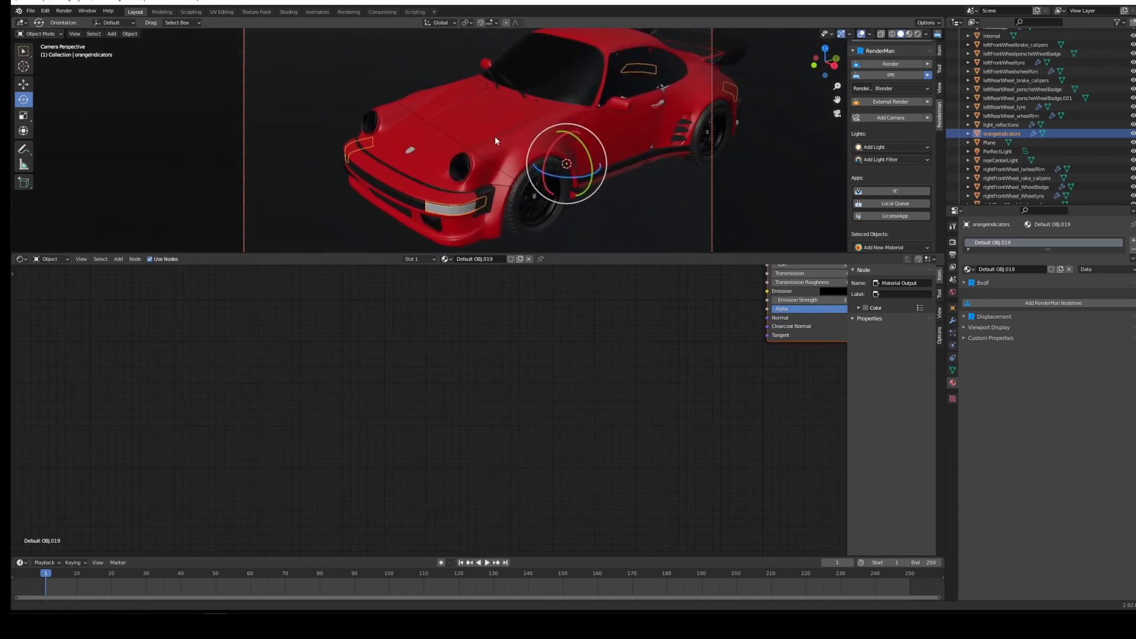
click(451, 210)
click(450, 211)
scroll(906, 171, down, 5)
click(891, 123)
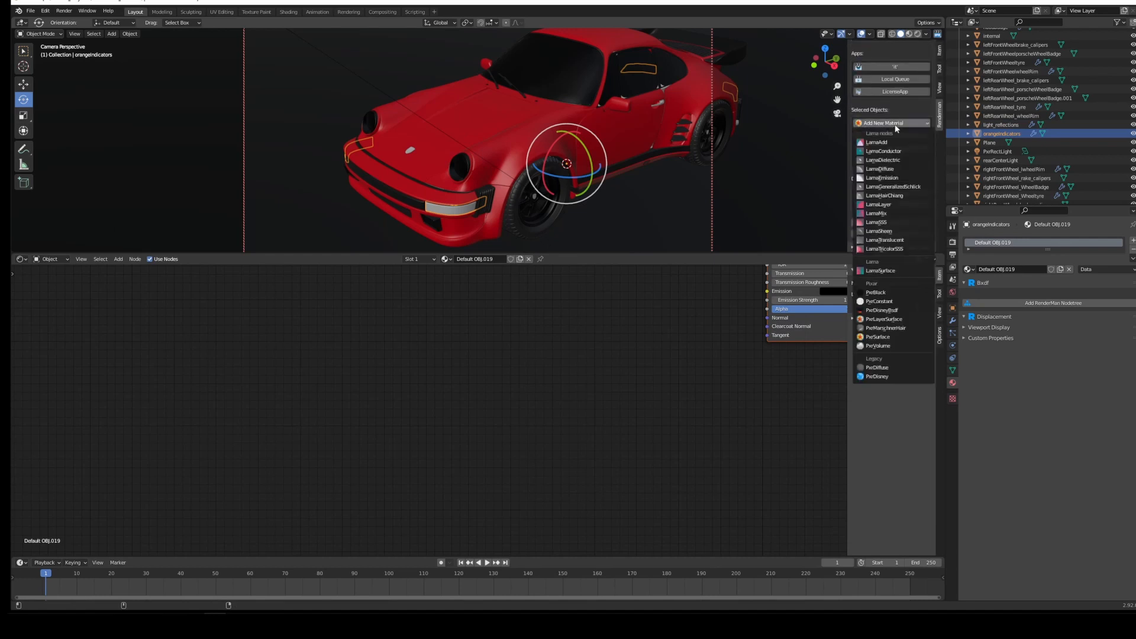
click(877, 337)
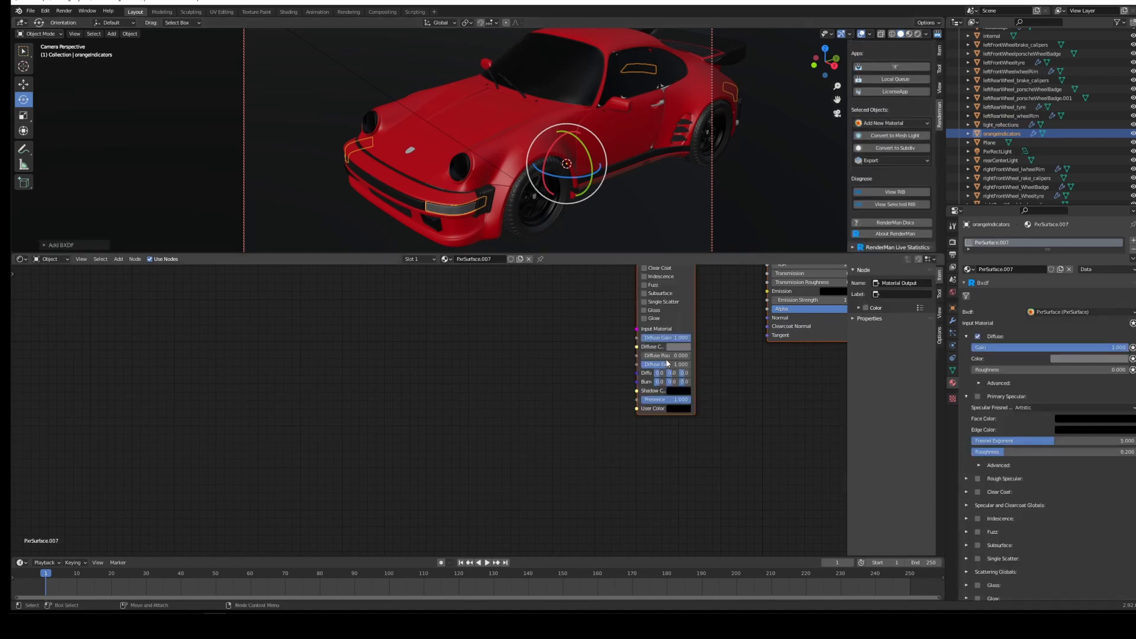
Step: Turn off the Diffuse lobe in the orange indicators' PxrSurface material
click(675, 318)
click(674, 294)
click(664, 311)
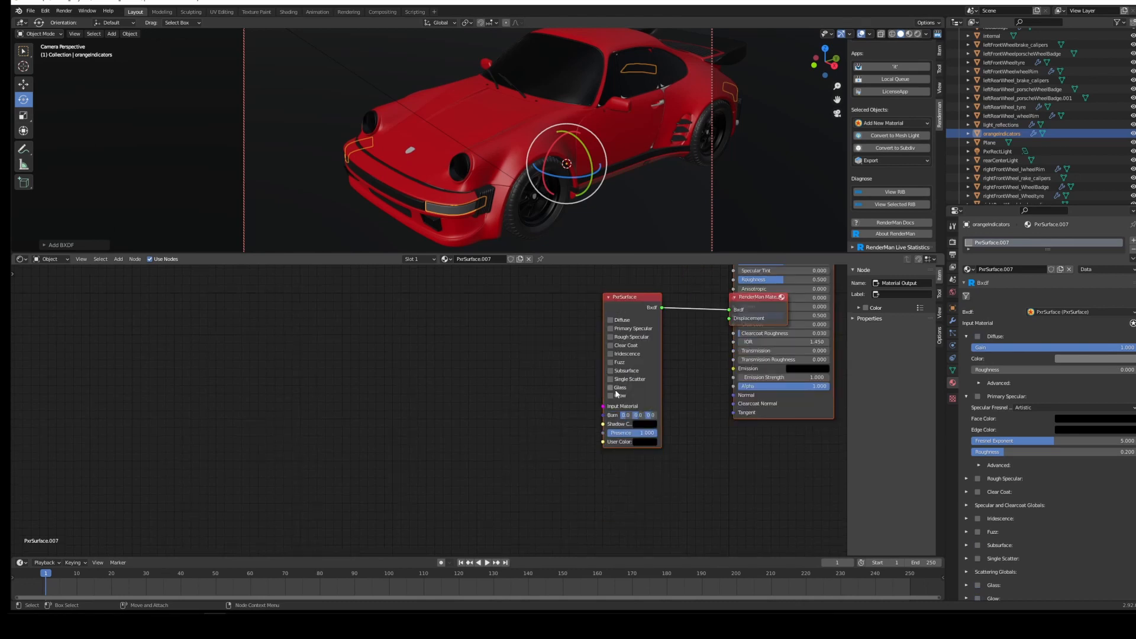
Step: Enable the Glass lobe on the orange indicators' material and set Glass Refraction Gain and Glass Reflection Gain to 1
click(610, 387)
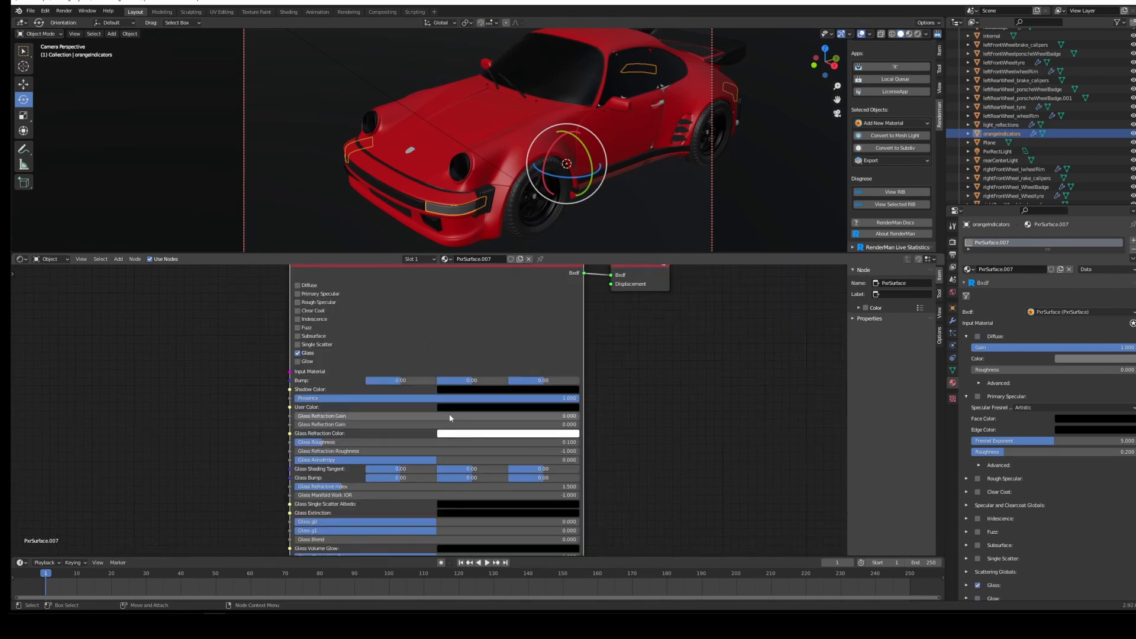
click(473, 417)
key(Return)
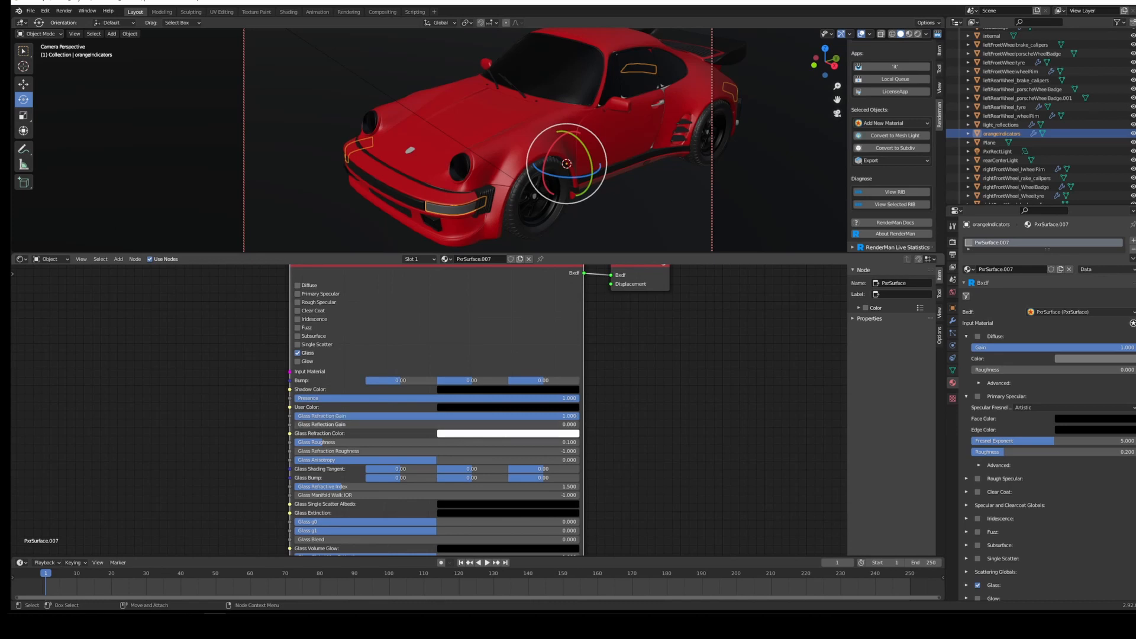
key(Return)
Step: Set the indicators' Glass Refraction Color to orange and Glass Roughness to 0.25
click(479, 434)
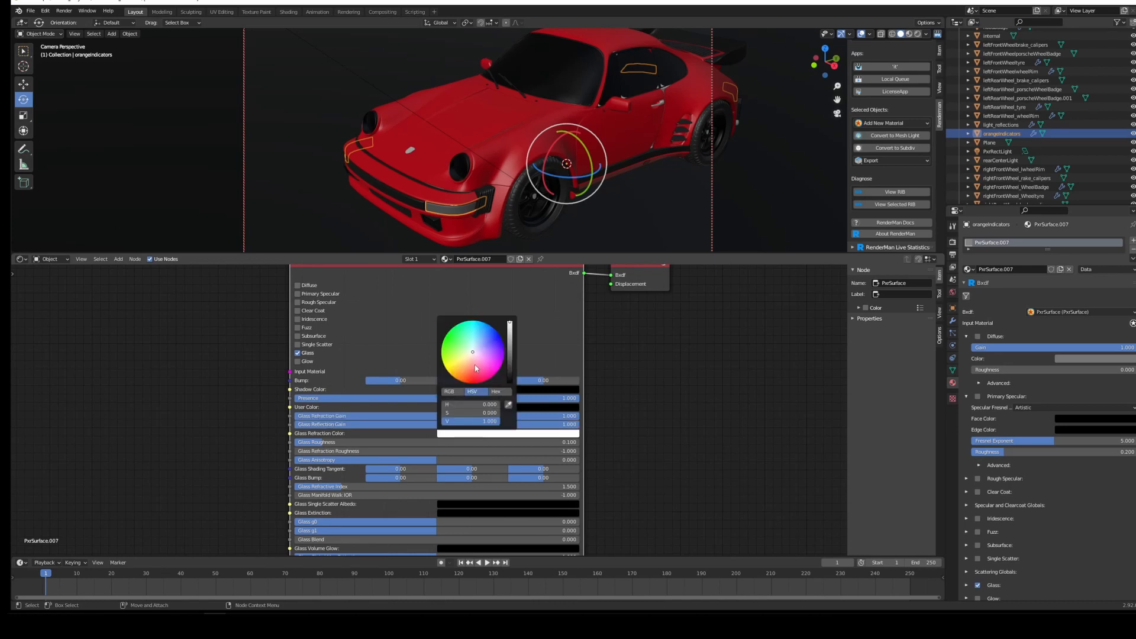
drag(475, 368, 452, 377)
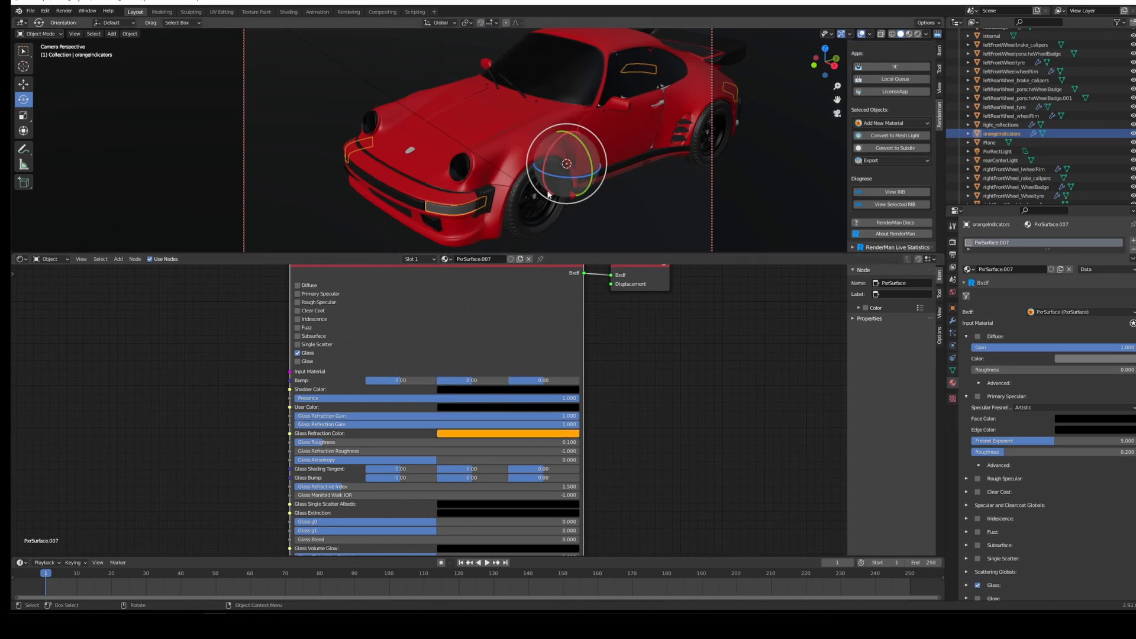
click(543, 441)
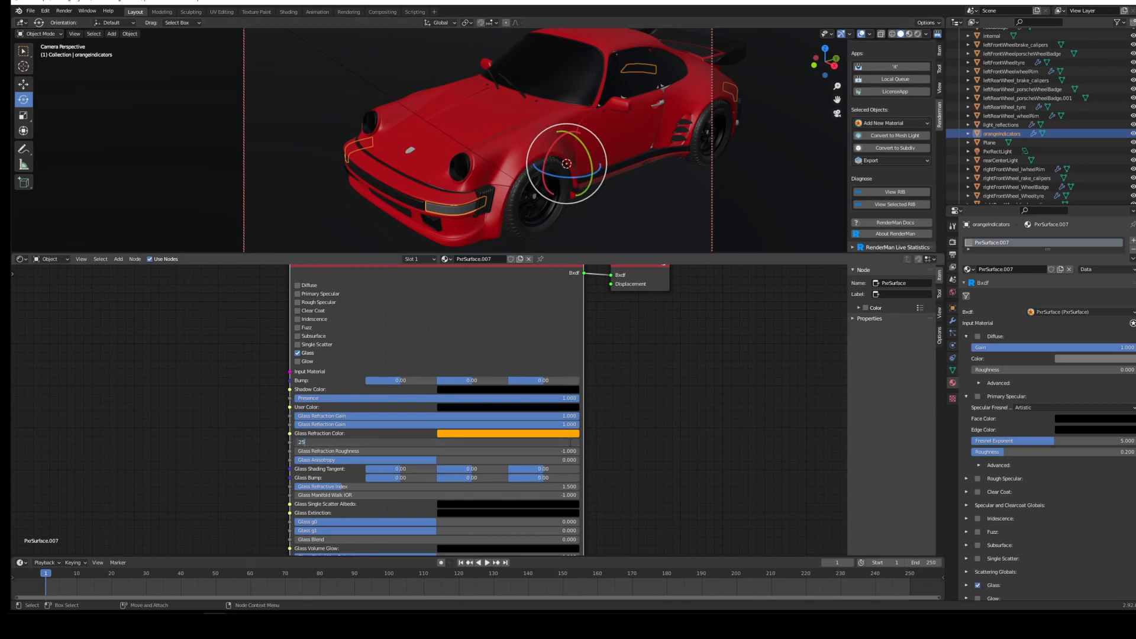
text(.25)
key(Return)
Step: Preview the orange glass indicators on the front bumper up close with an IPR render
middle_drag(284, 147, 413, 173)
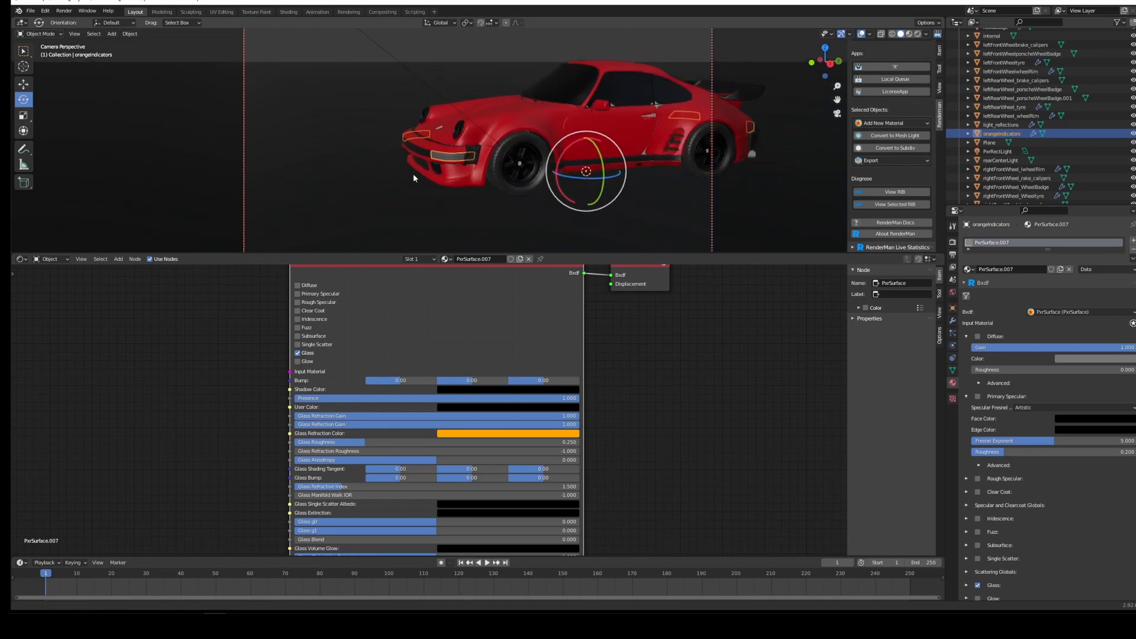
alt+right_drag(413, 172, 445, 143)
alt+middle_drag(445, 143, 465, 121)
alt+right_drag(465, 121, 469, 105)
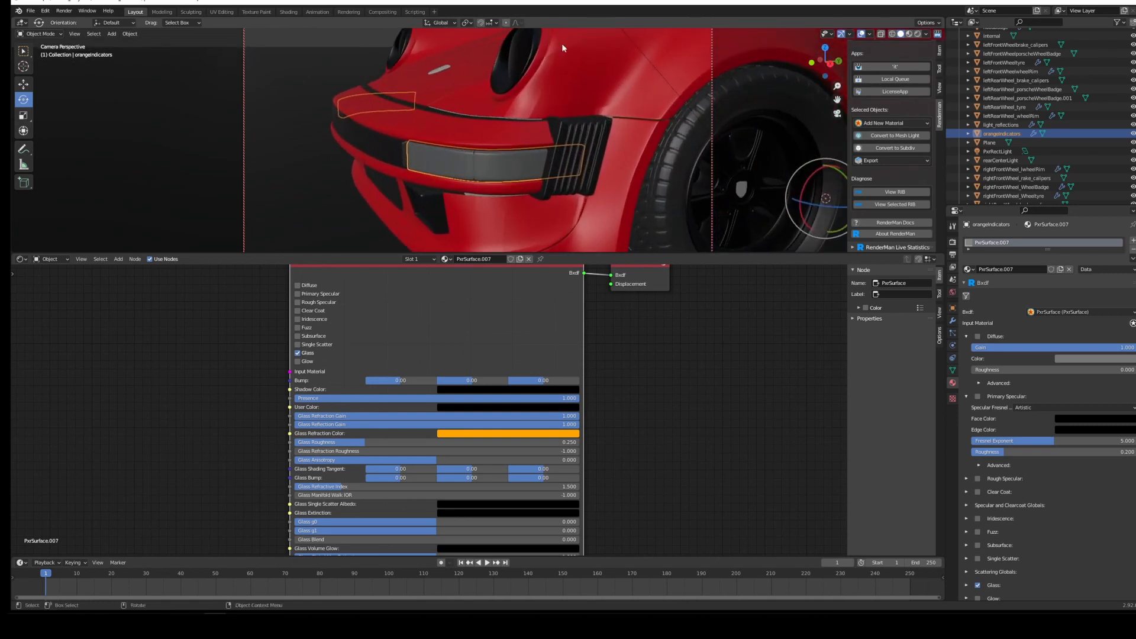
scroll(893, 89, up, 5)
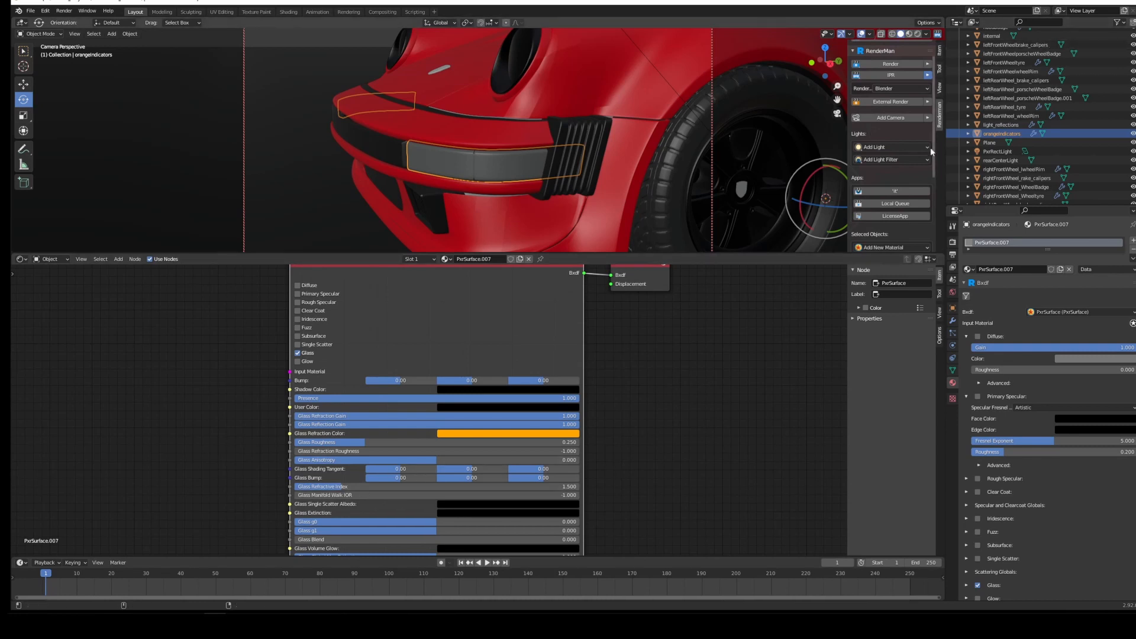
click(891, 75)
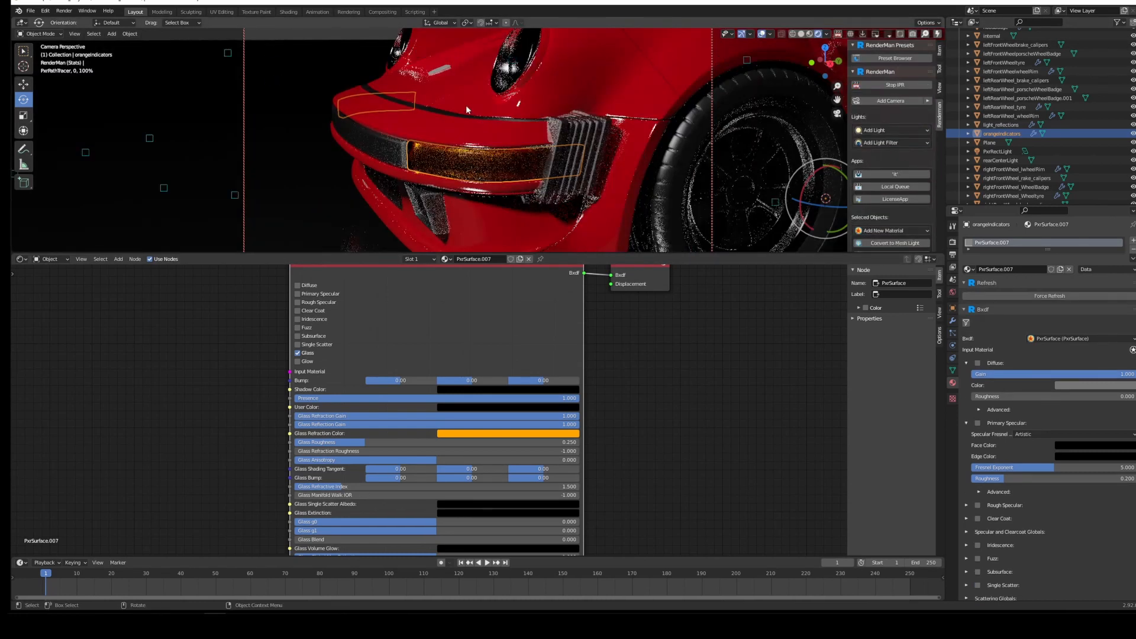
alt+drag(439, 105, 530, 141)
scroll(529, 141, down, 5)
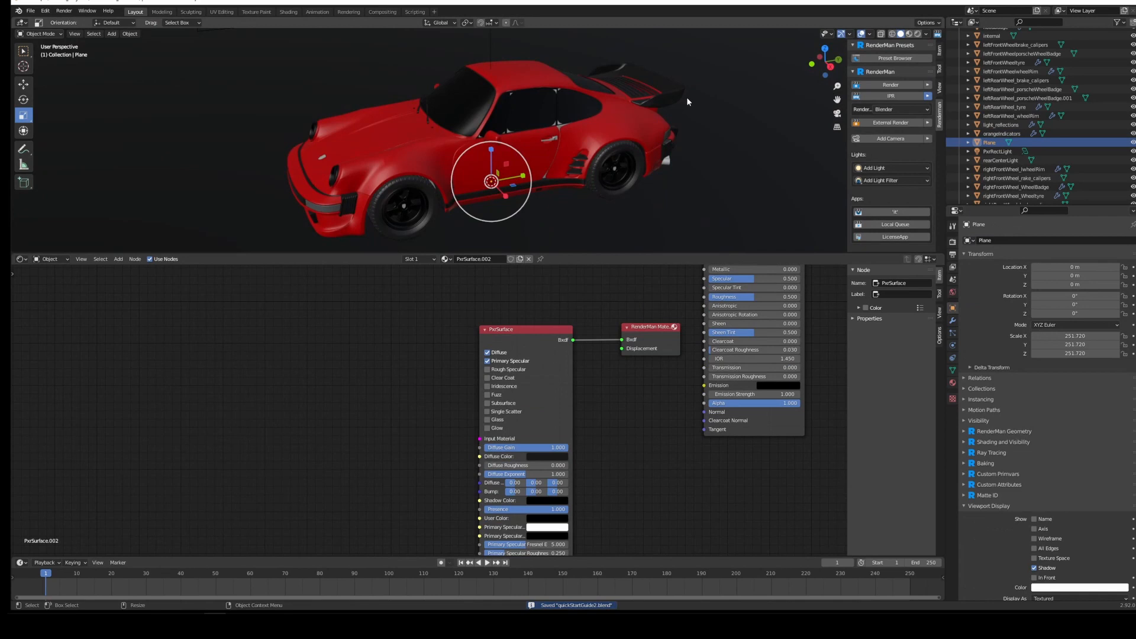
Step: Switch to the selection tool and deselect the ground plane, with the car and overhead light in side view
alt+right_drag(687, 98, 654, 147)
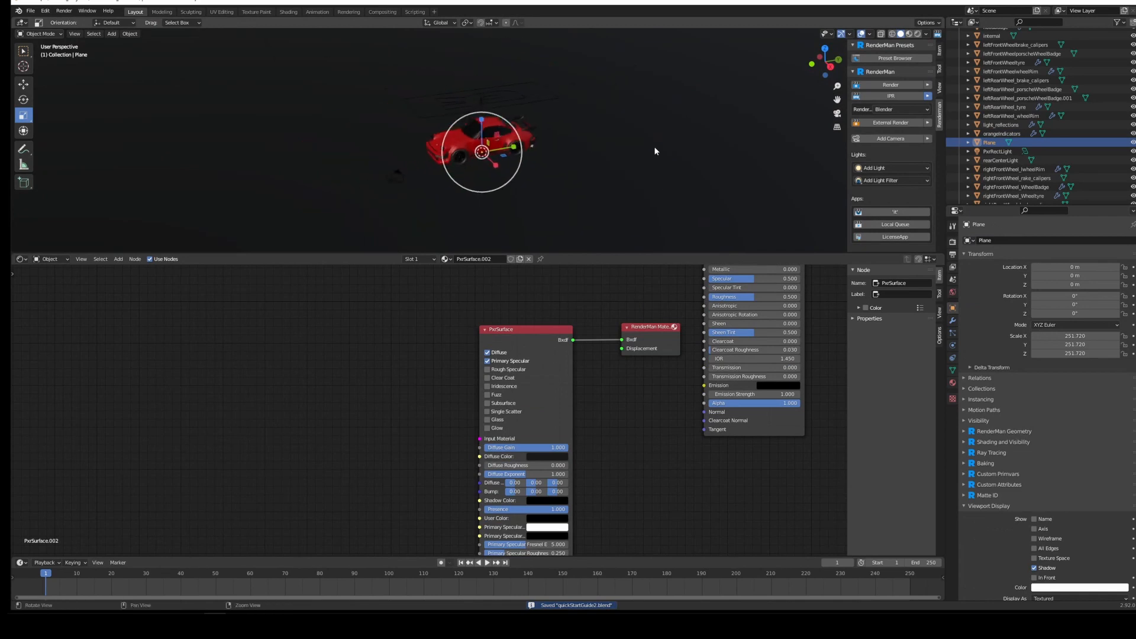
alt+drag(654, 146, 545, 84)
key(q)
alt+right_drag(546, 84, 549, 74)
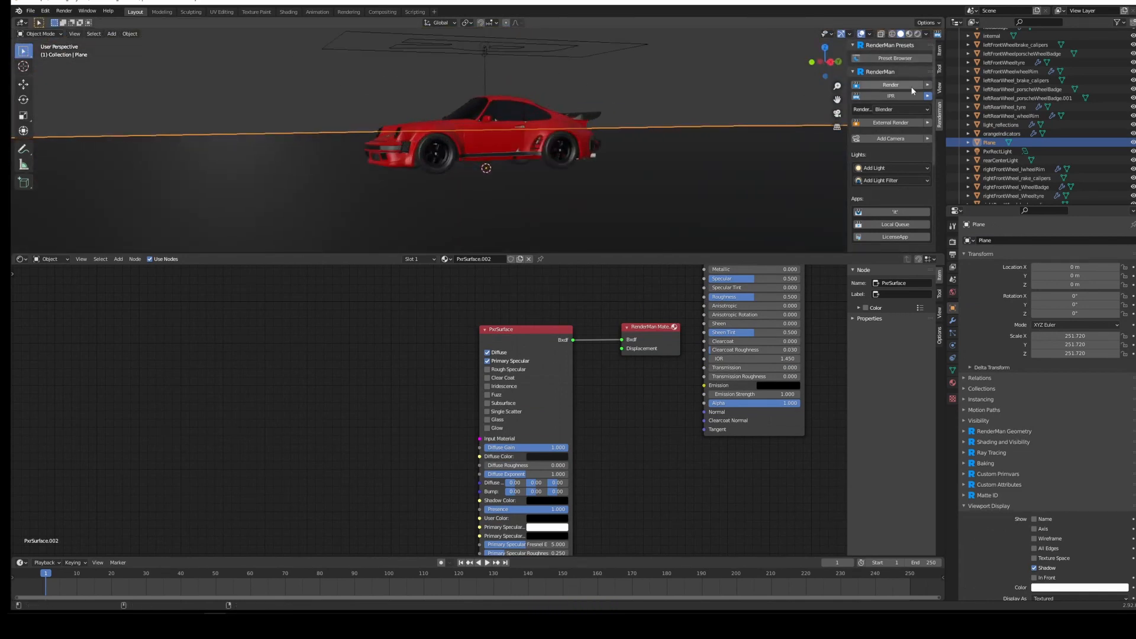
mouse_move(560, 110)
alt+mouse_down()
mouse_move(576, 108)
mouse_move(555, 98)
alt+mouse_up()
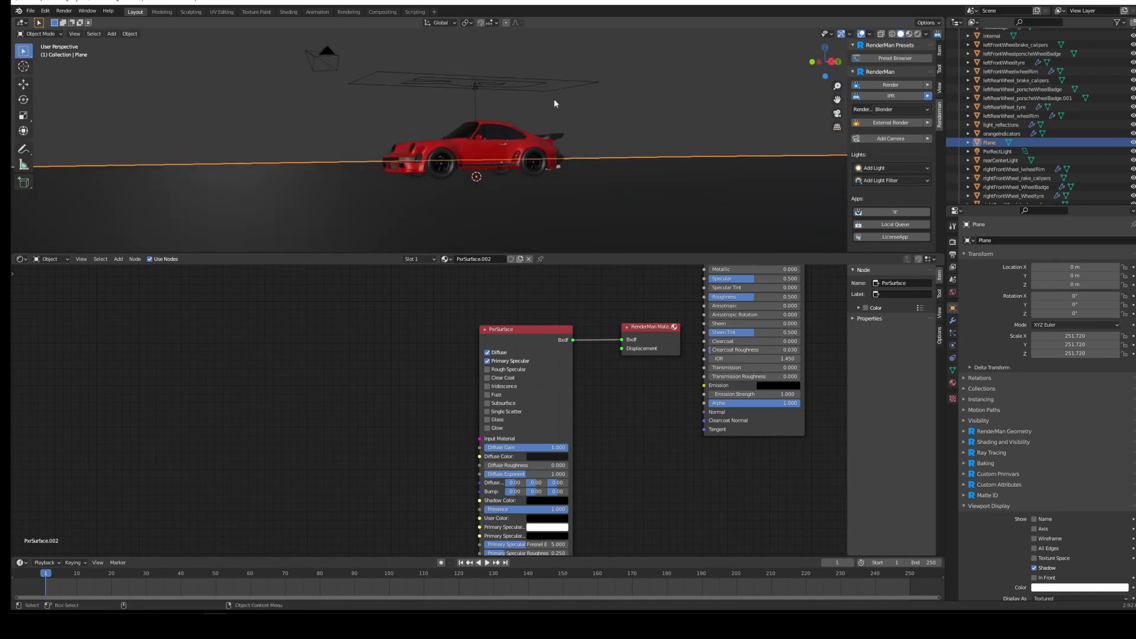
click(533, 60)
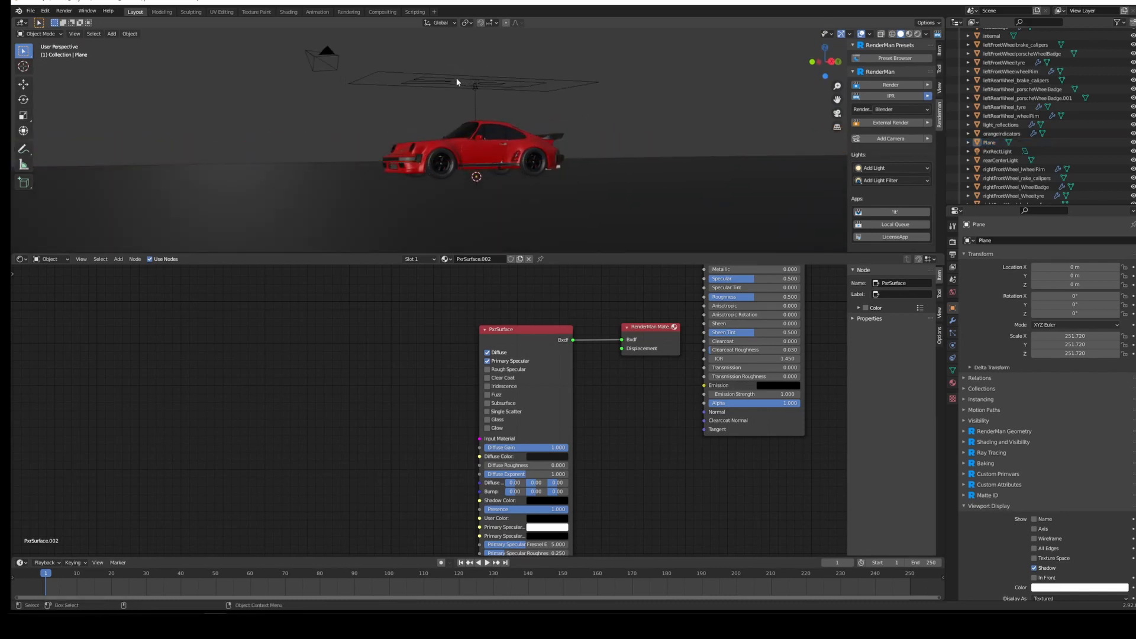
alt+drag(456, 81, 525, 110)
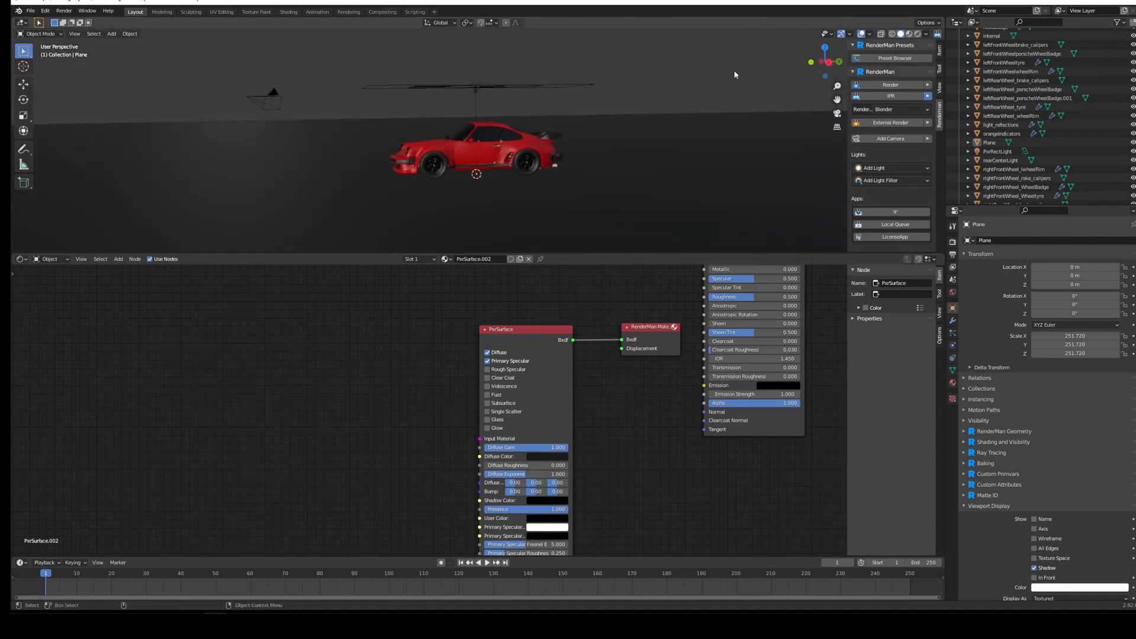
Step: Set the output of both IPR and regular renders to "it" and start an IPR render
click(902, 111)
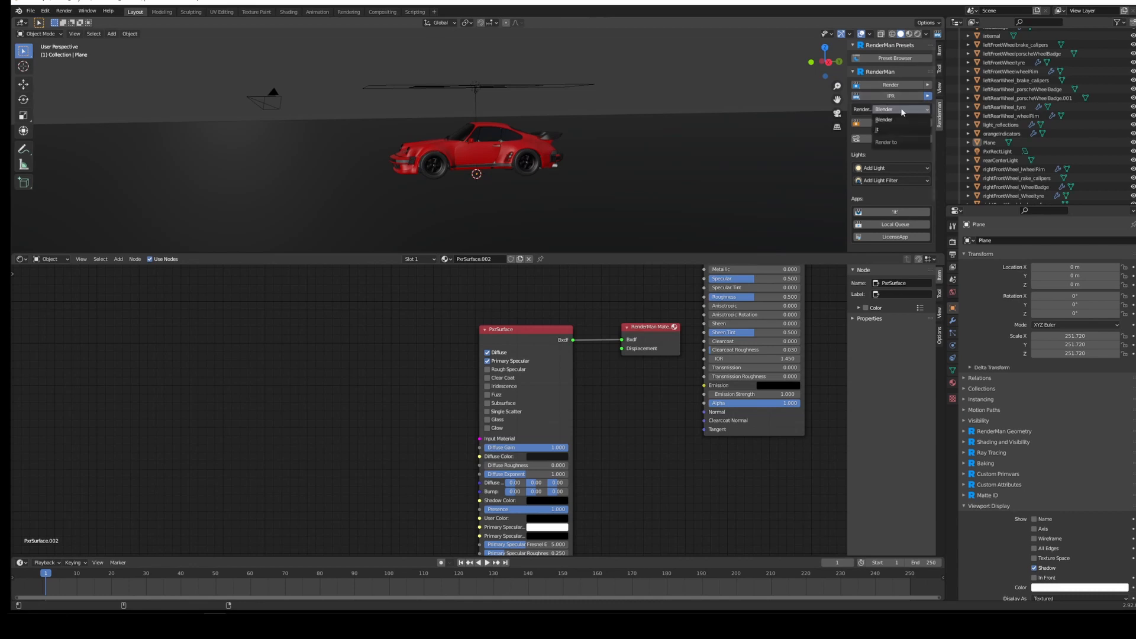
click(887, 129)
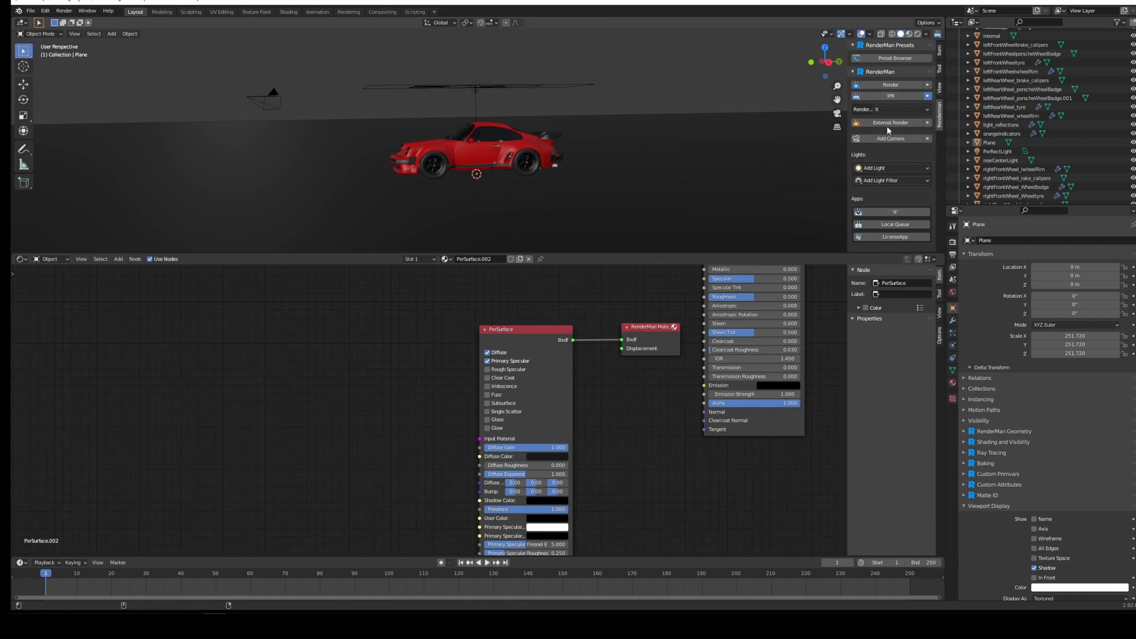
click(927, 85)
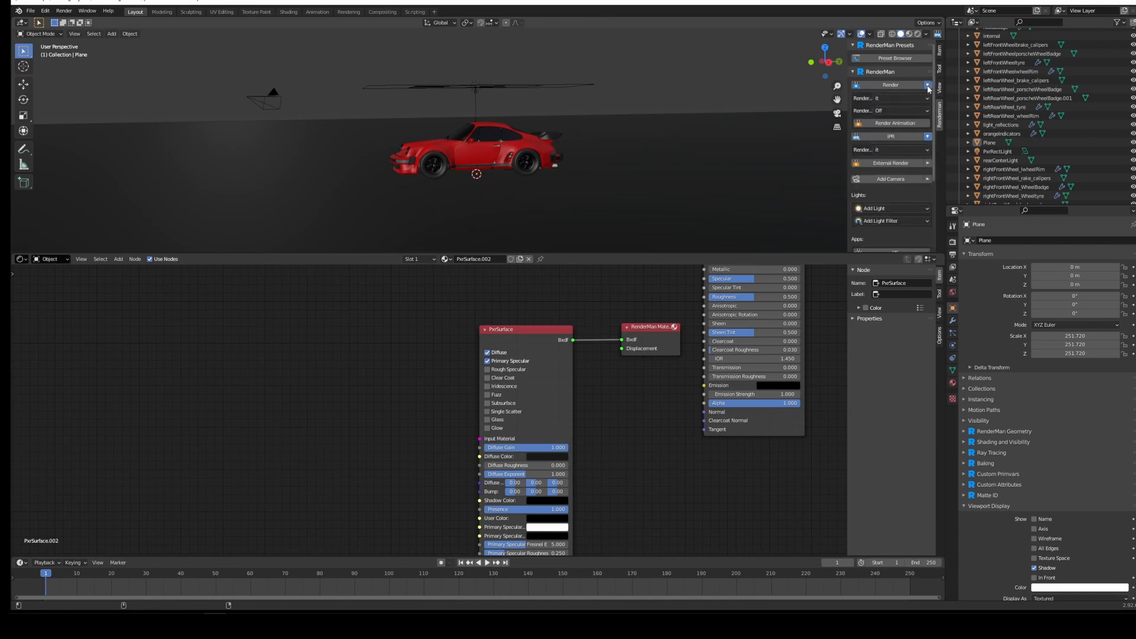
click(889, 99)
click(880, 119)
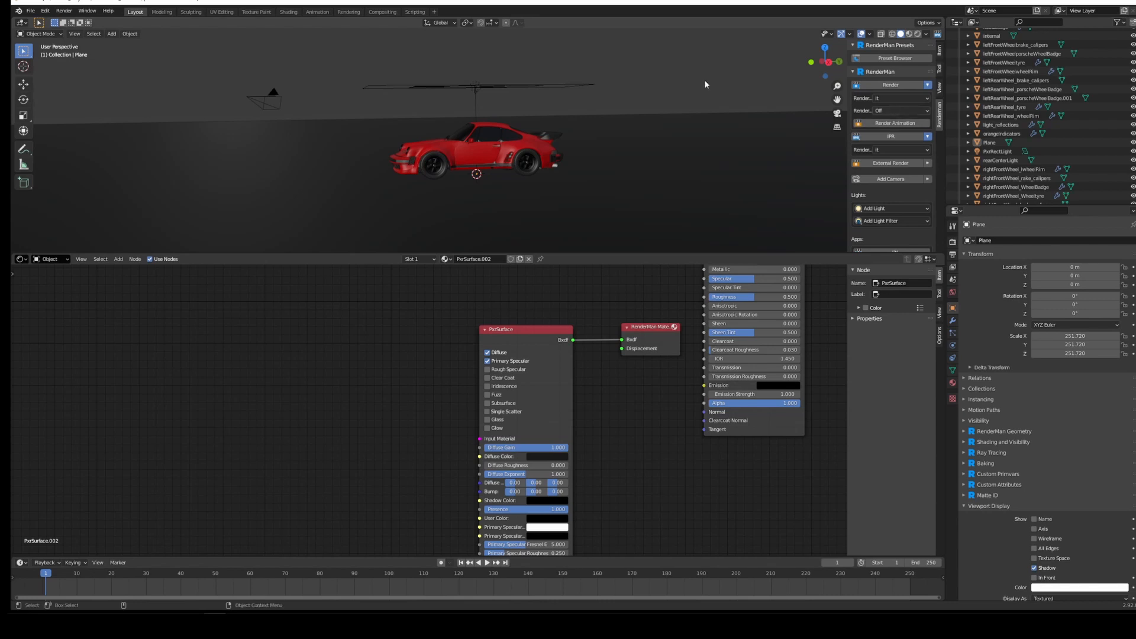
click(887, 137)
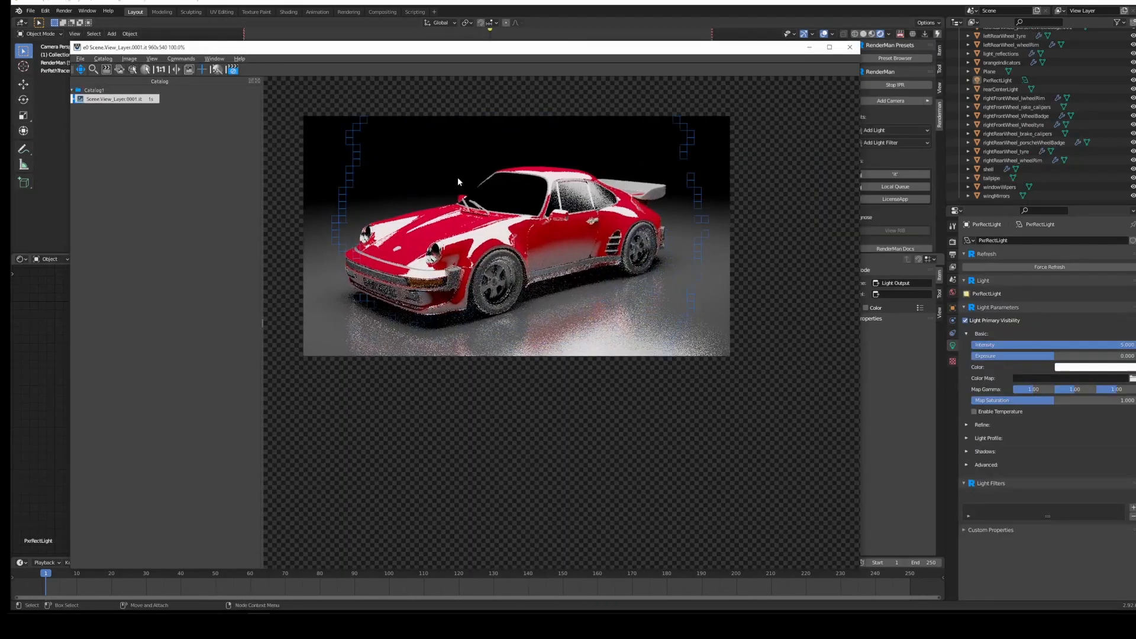
Step: Set the rendered image's color space to sRGB OETF in the "it" viewer
scroll(456, 177, up, 2)
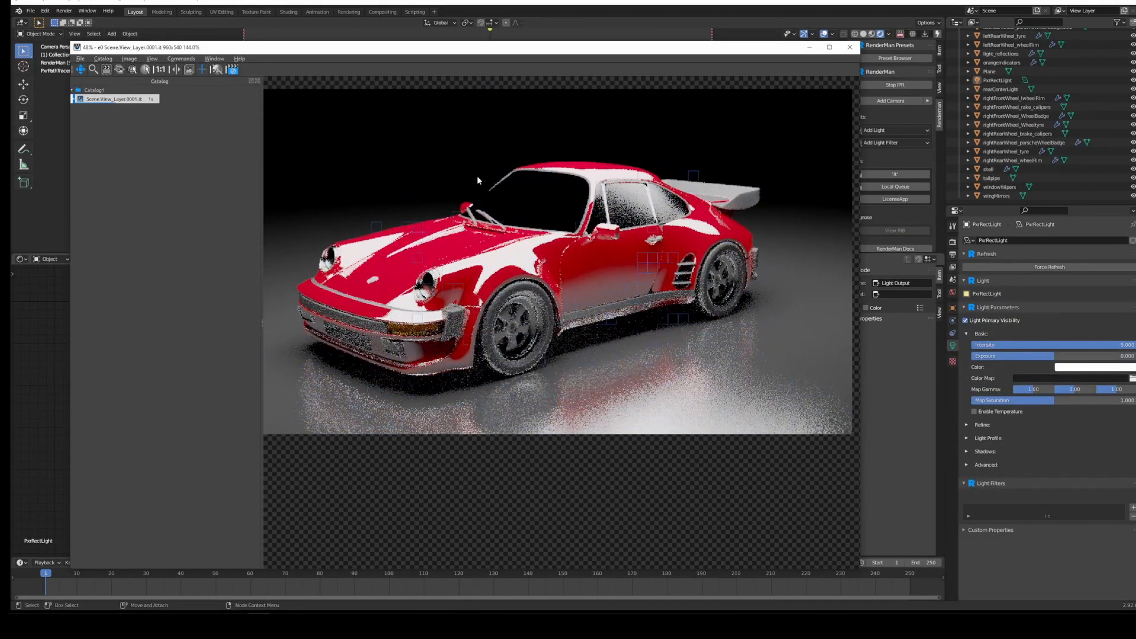
scroll(478, 173, down, 2)
scroll(476, 172, up, 1)
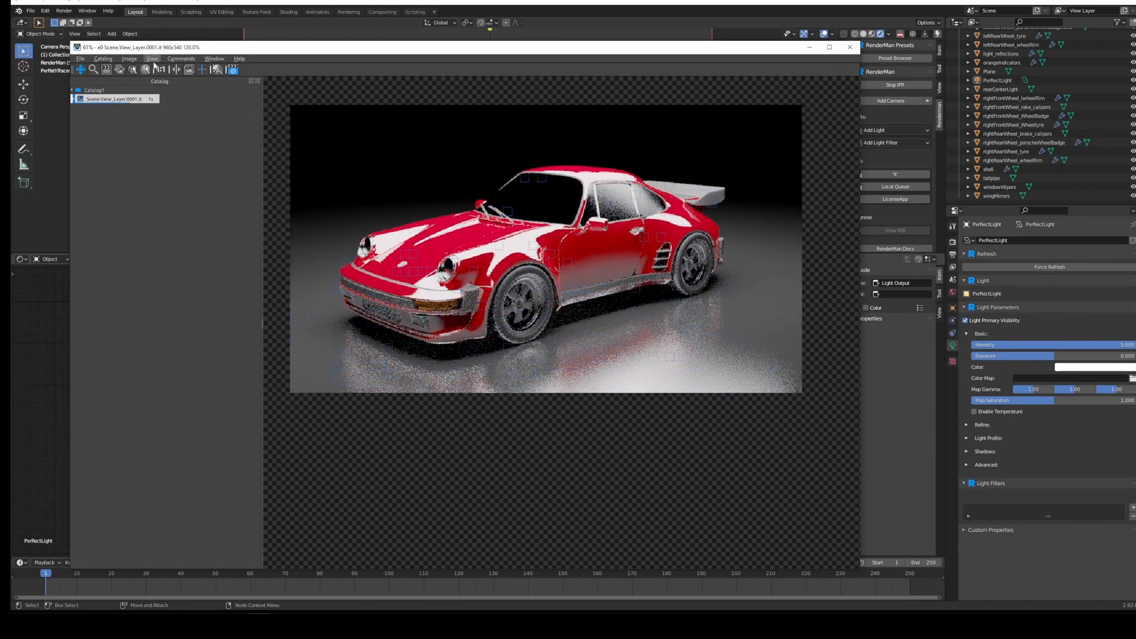
click(129, 58)
mouse_move(180, 213)
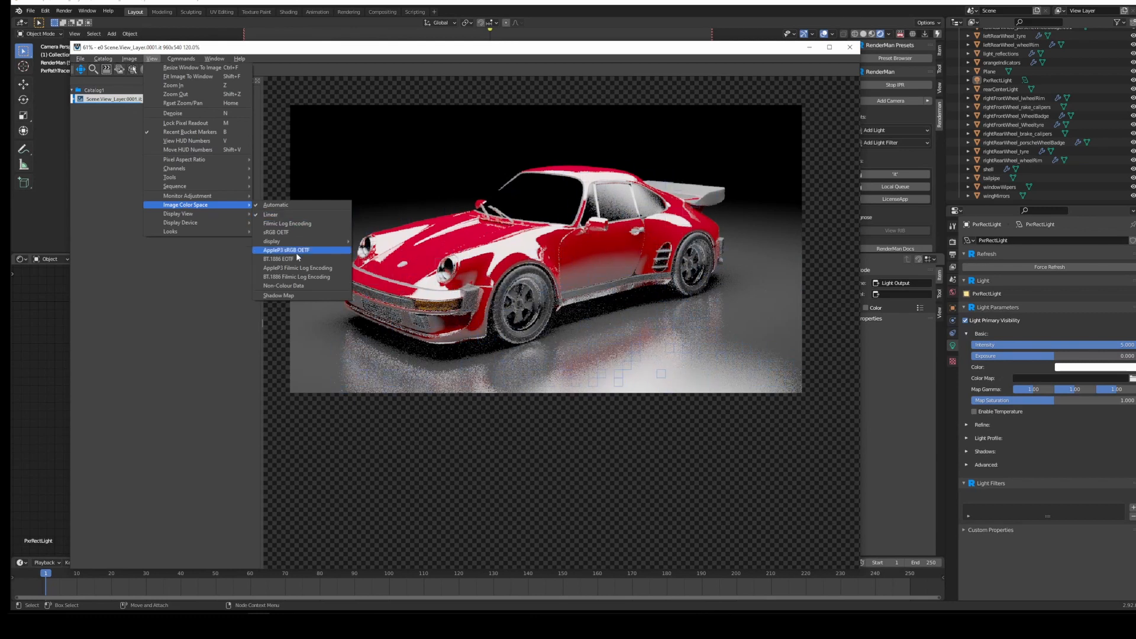
click(302, 233)
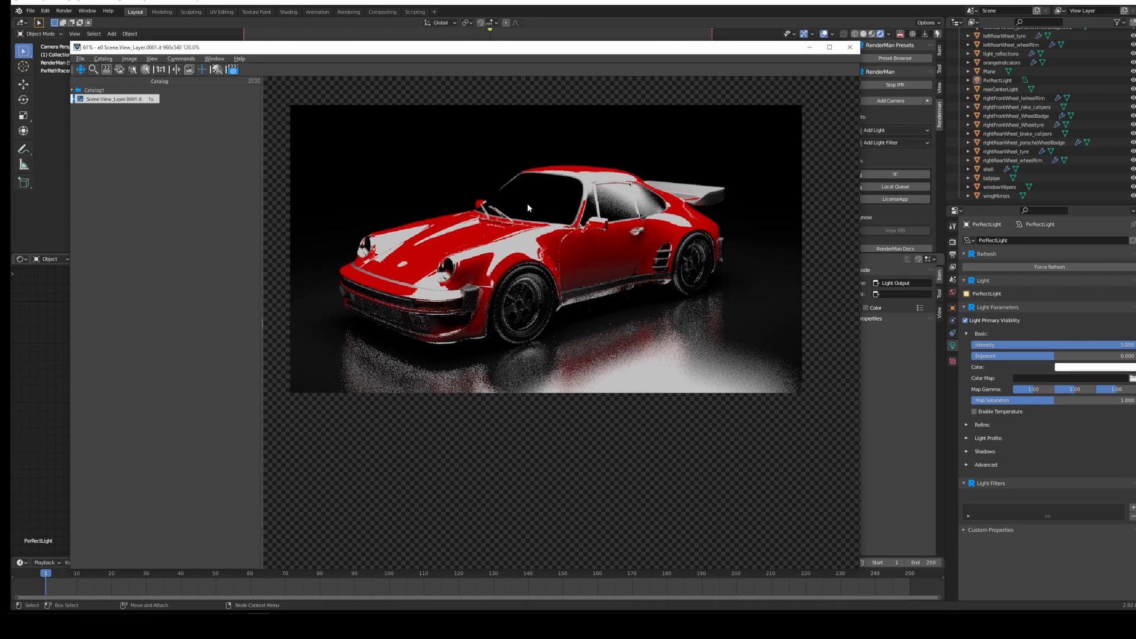
Step: Examine the image color space options for the render, including the display profiles
click(152, 59)
mouse_move(201, 207)
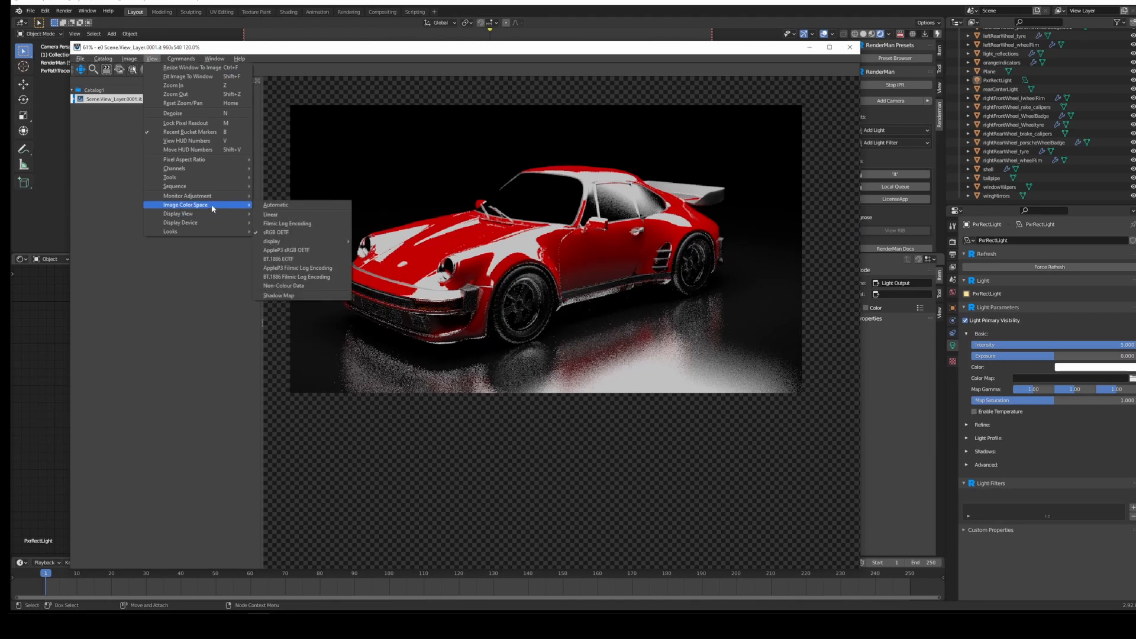
click(289, 232)
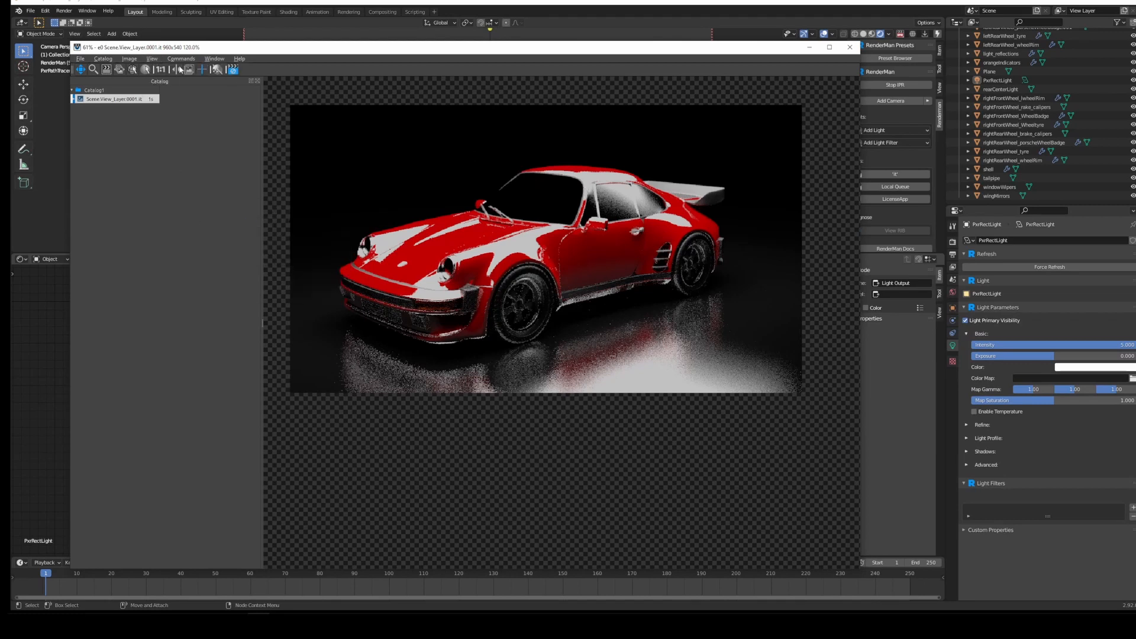
click(152, 58)
mouse_move(202, 207)
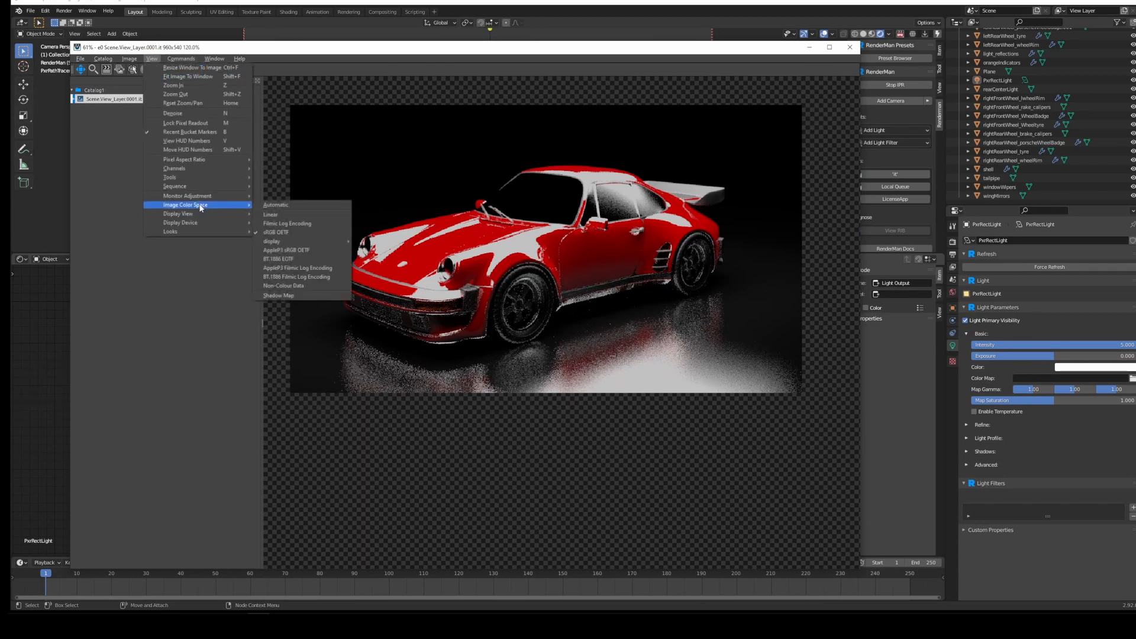
mouse_move(305, 242)
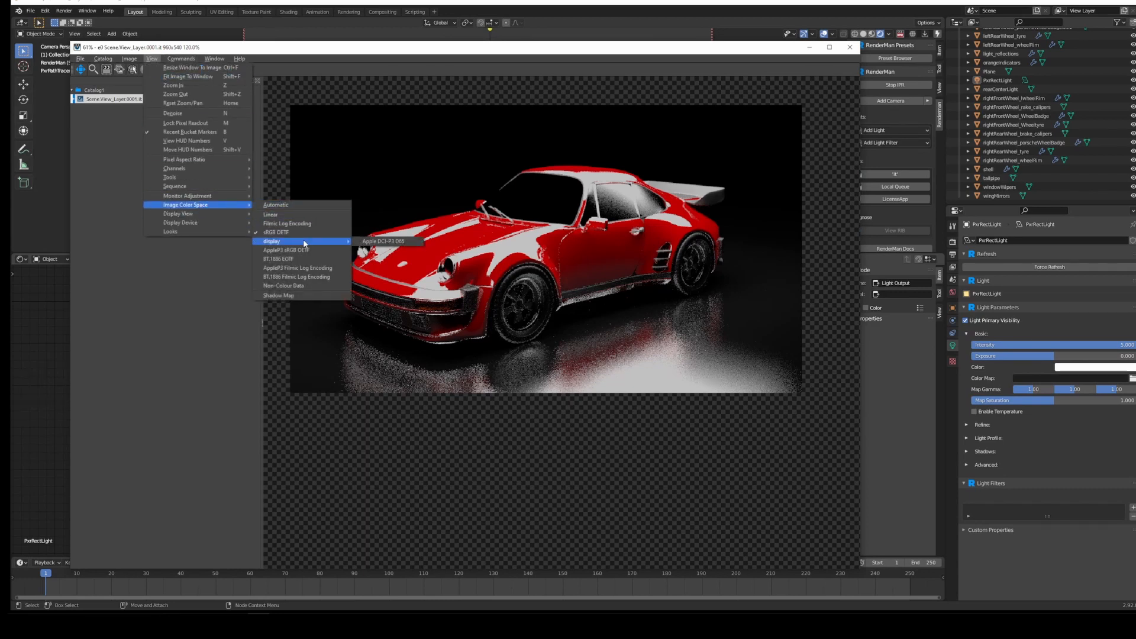
click(287, 224)
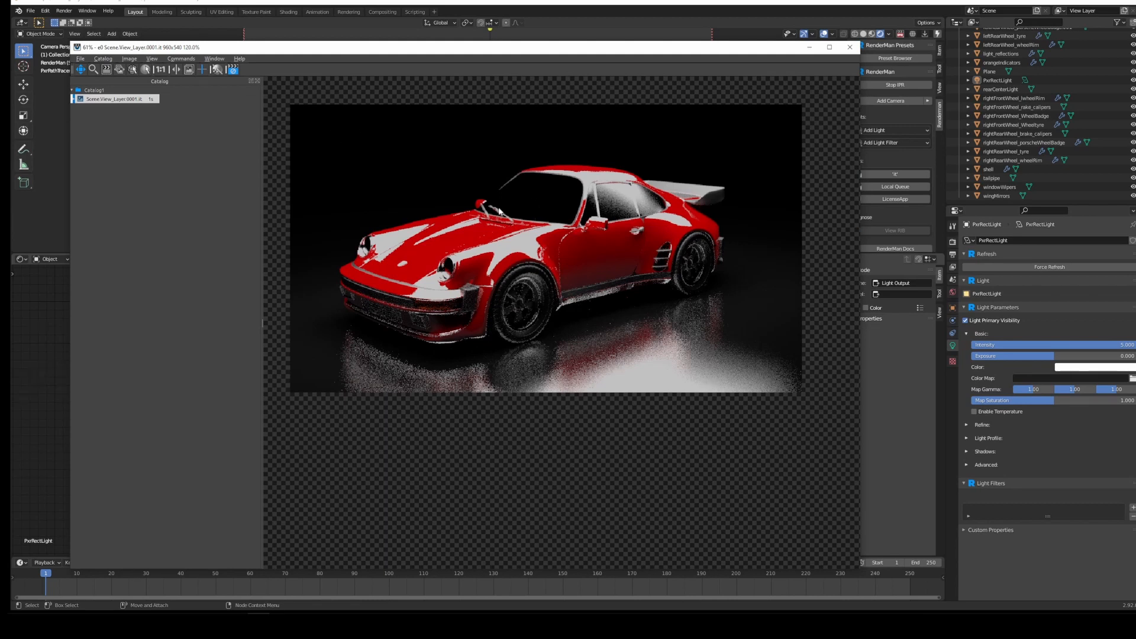
Step: Stop the live render from "it", then narrow its window and move it aside to uncover Blender
click(233, 70)
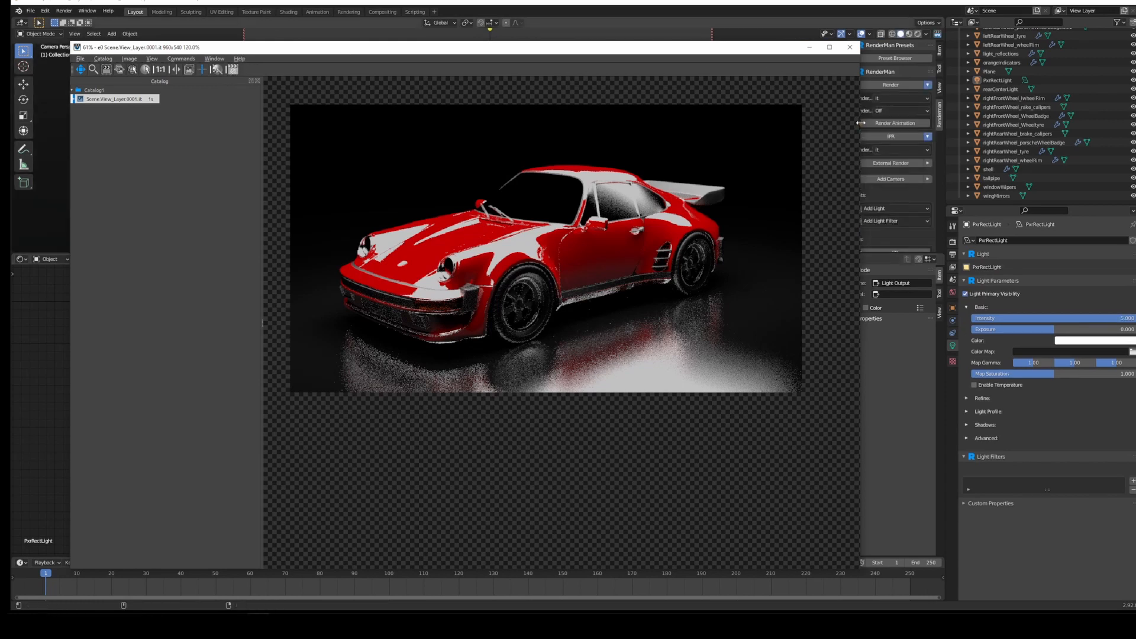
drag(861, 123, 604, 123)
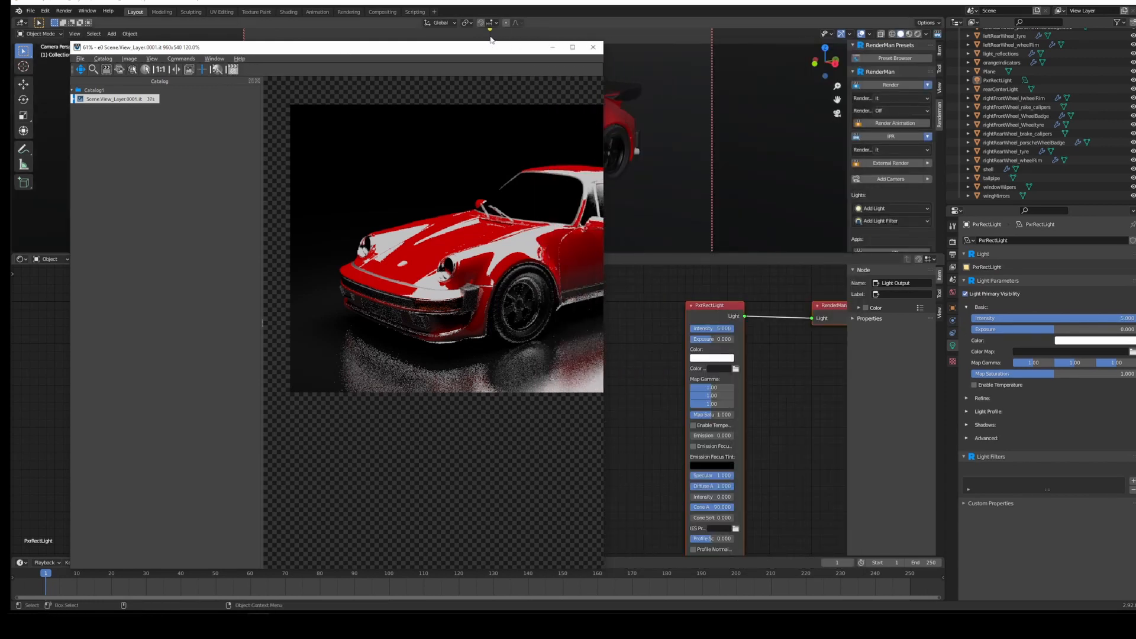
drag(488, 49, 362, 47)
Step: Select the car's shell and set its PxrSurface Diffuse Color to blue
click(527, 142)
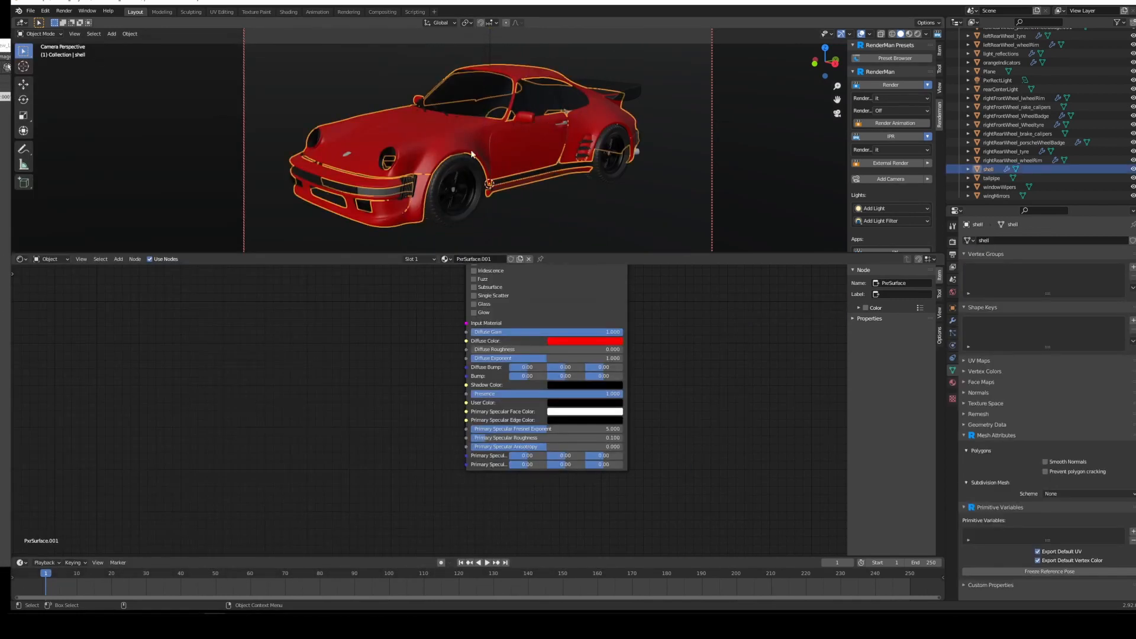
click(601, 342)
click(606, 246)
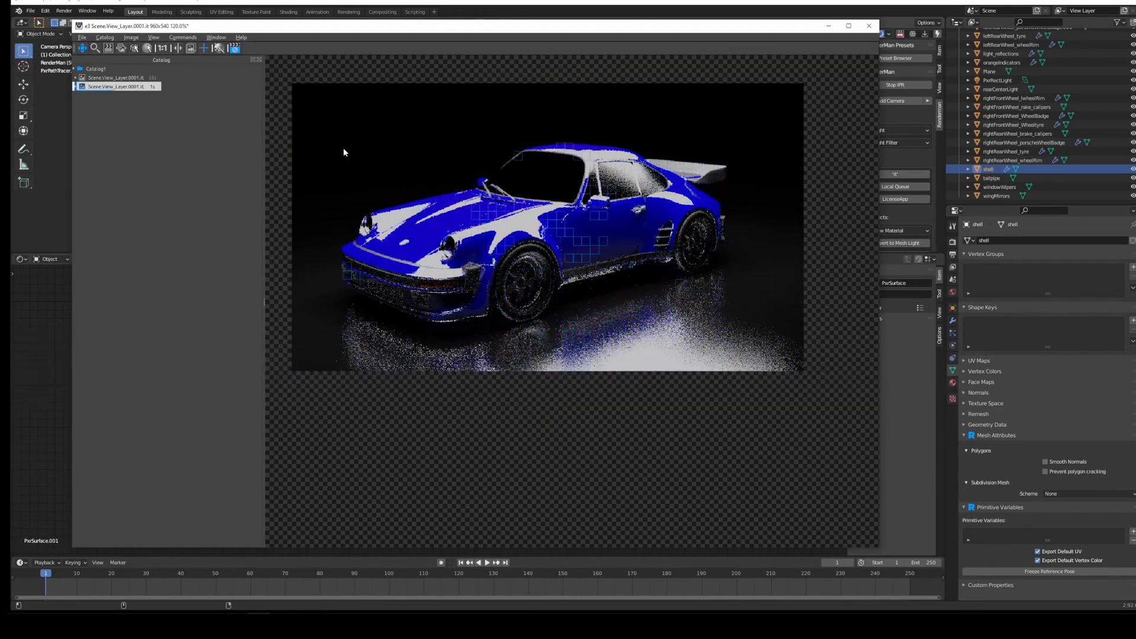
Step: Hide the image catalog to view the blue render alone, then show the catalog again
double_click(93, 84)
drag(234, 153, 349, 177)
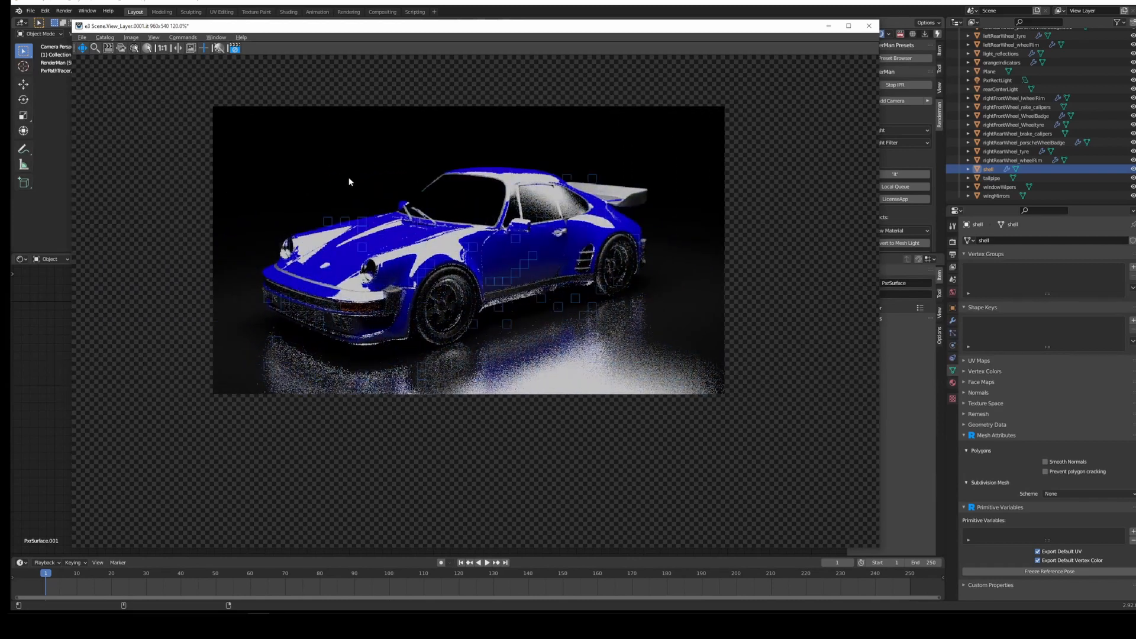
key(space)
click(157, 37)
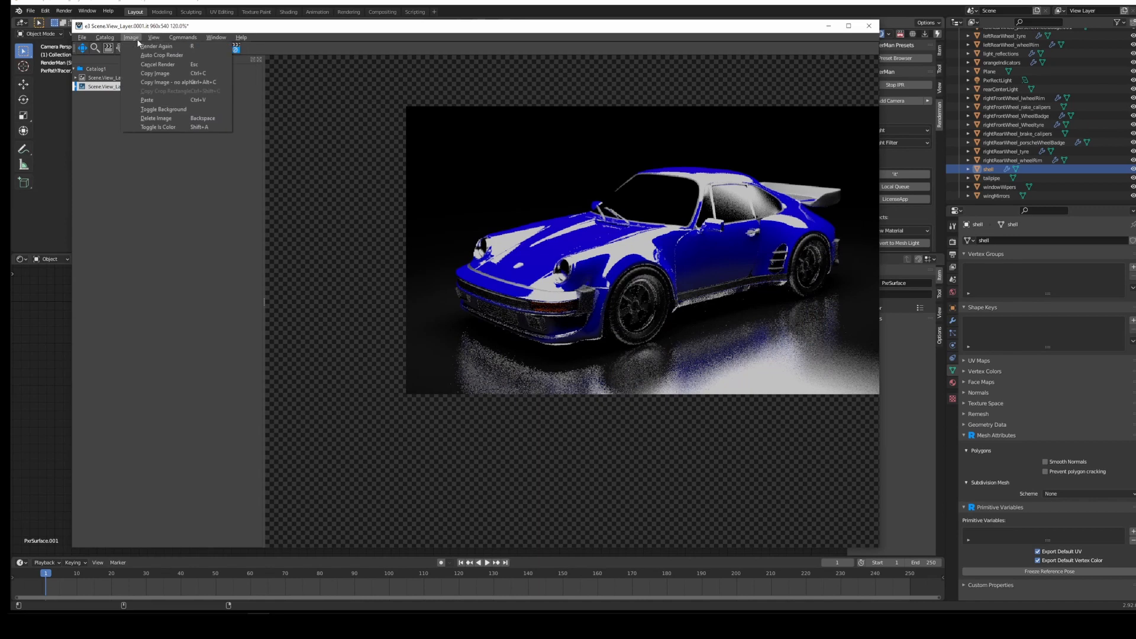
mouse_move(216, 37)
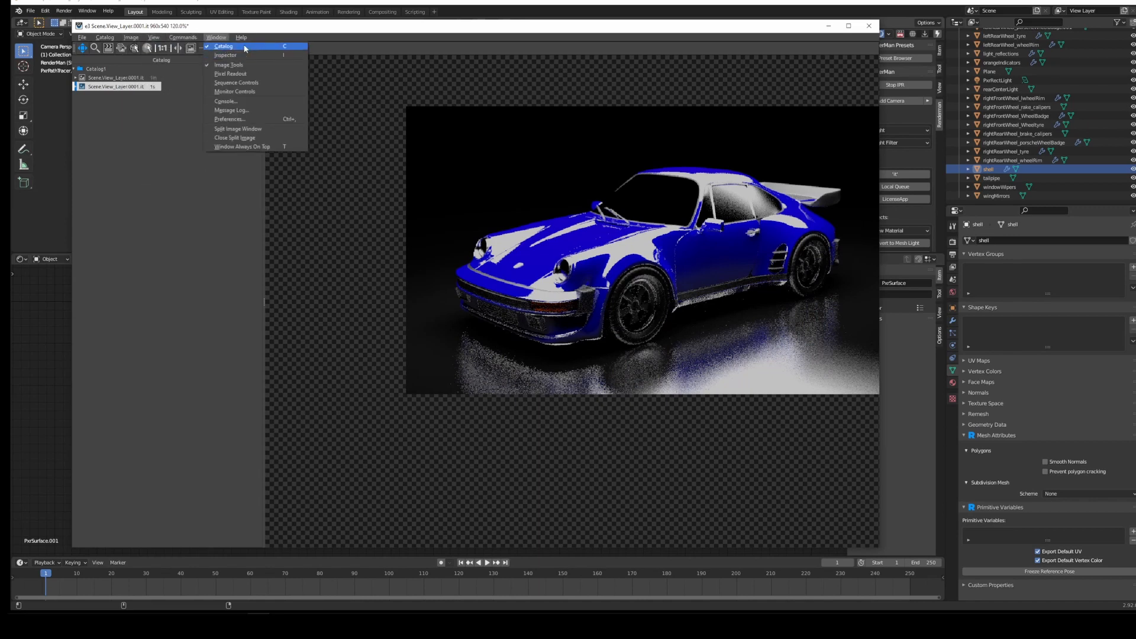
click(387, 112)
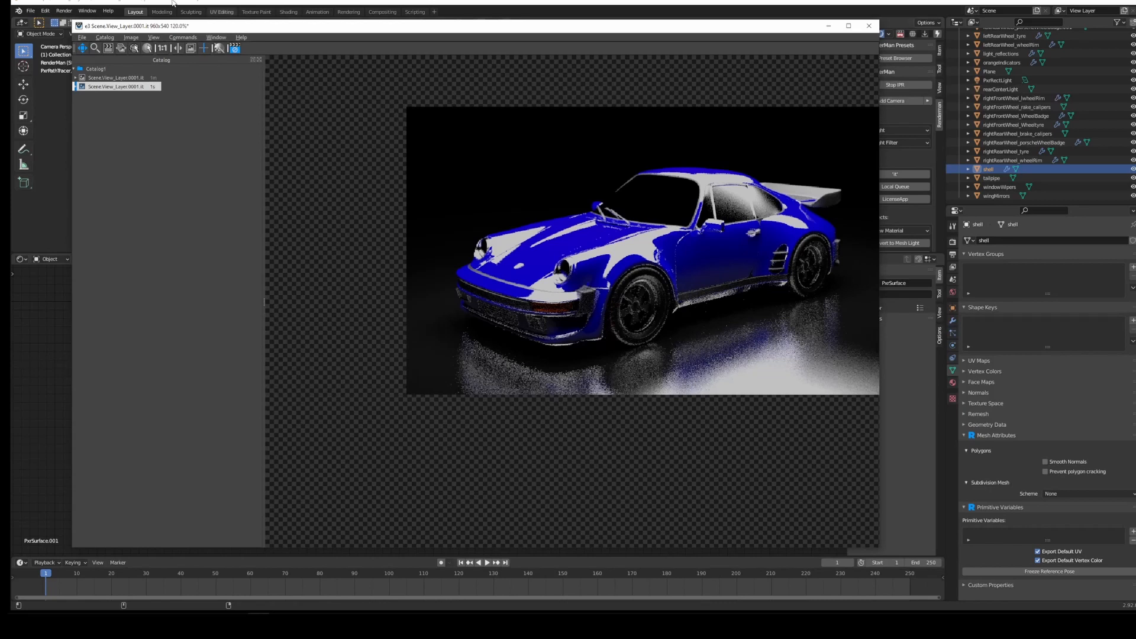
Step: Read the render's details in the Inspector, then stop the live render and close the Inspector
click(216, 37)
click(241, 63)
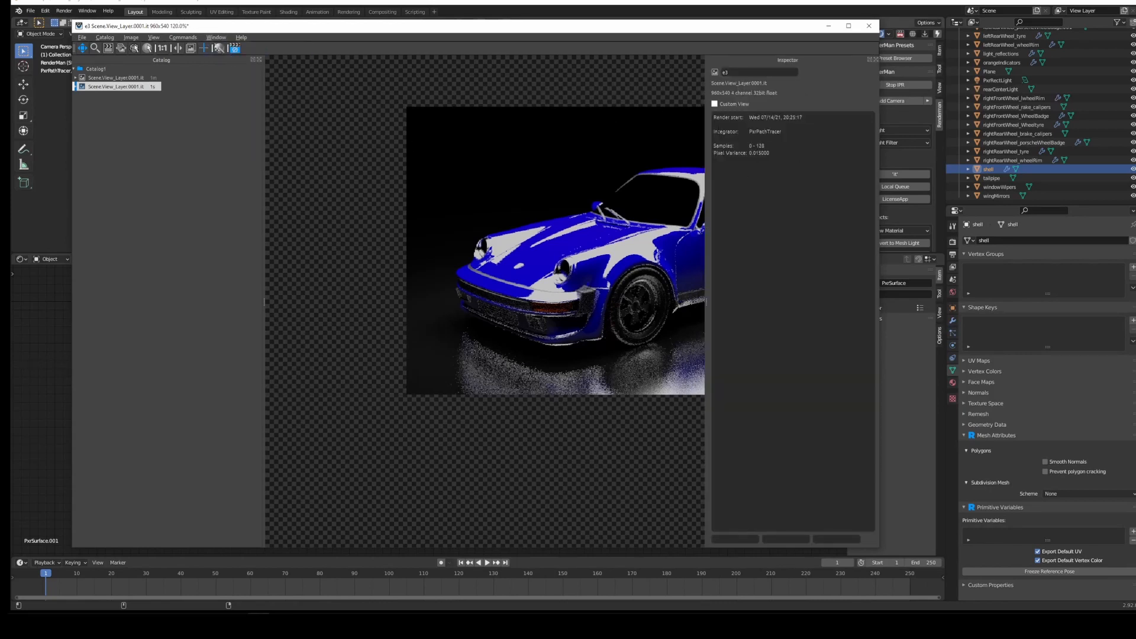
drag(784, 132, 714, 167)
click(714, 166)
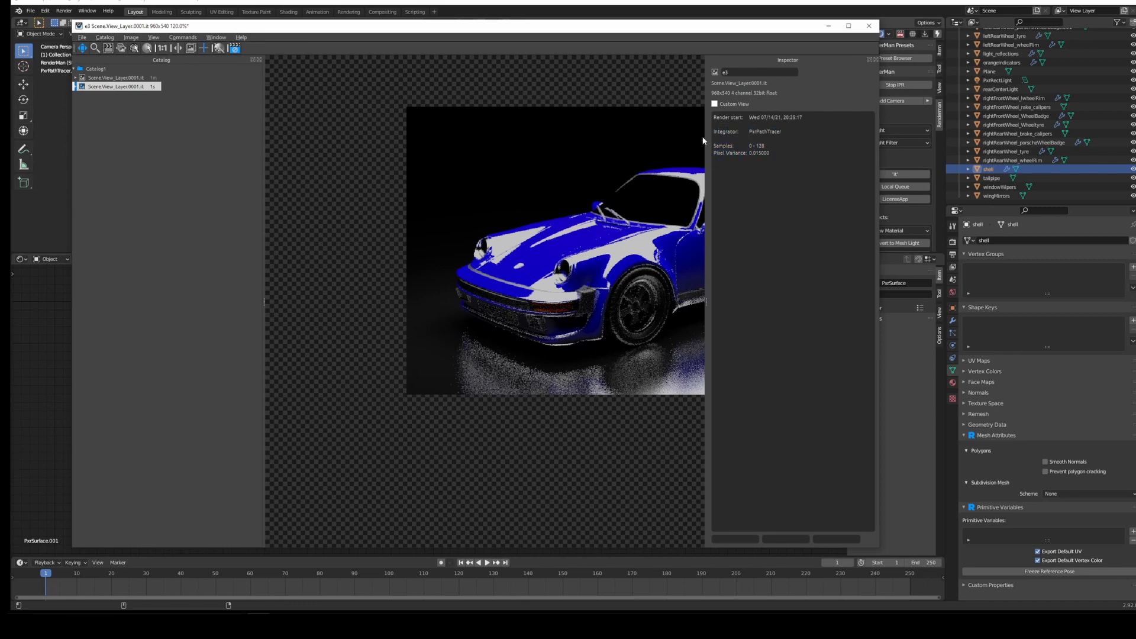
click(234, 49)
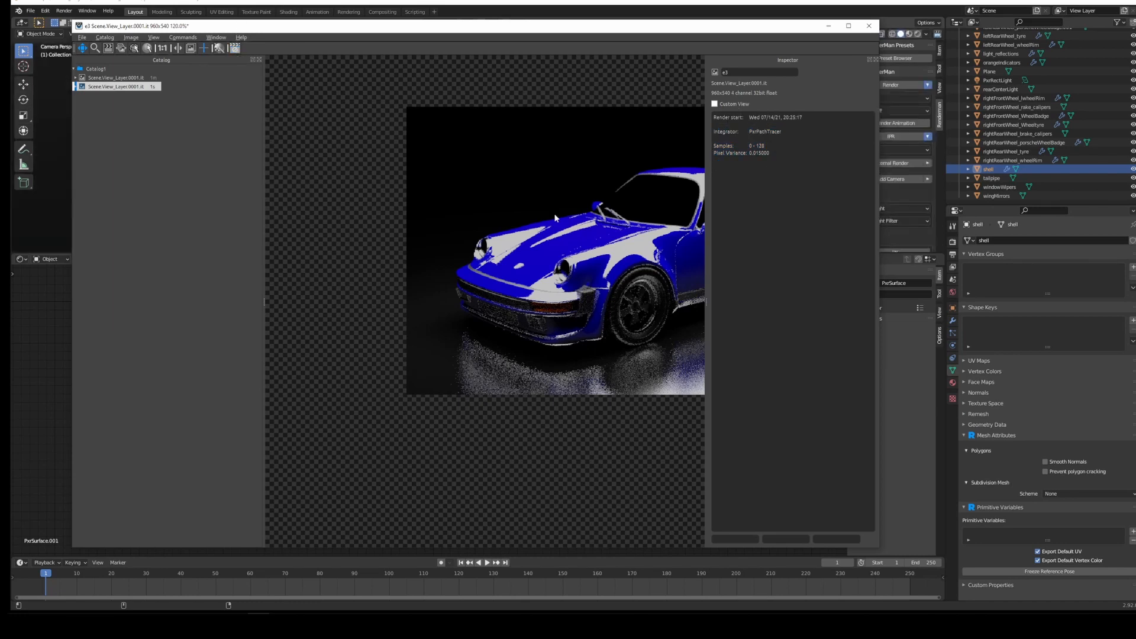
key(ctrl+i)
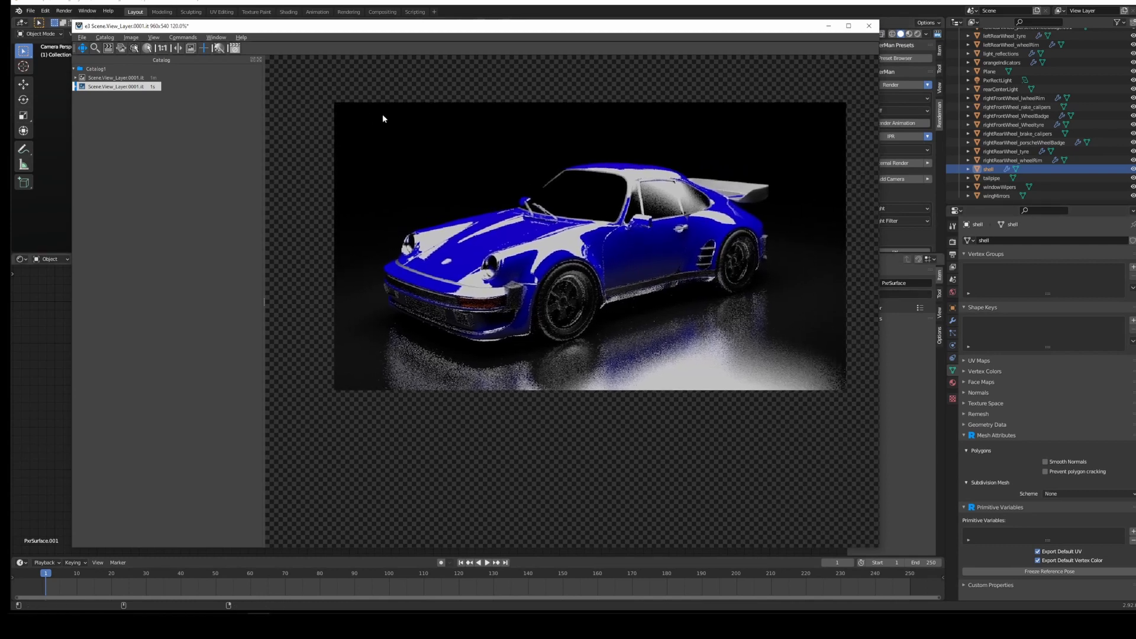
Step: Split the image window to show the red render beside the blue one, and maximize the viewer
click(216, 38)
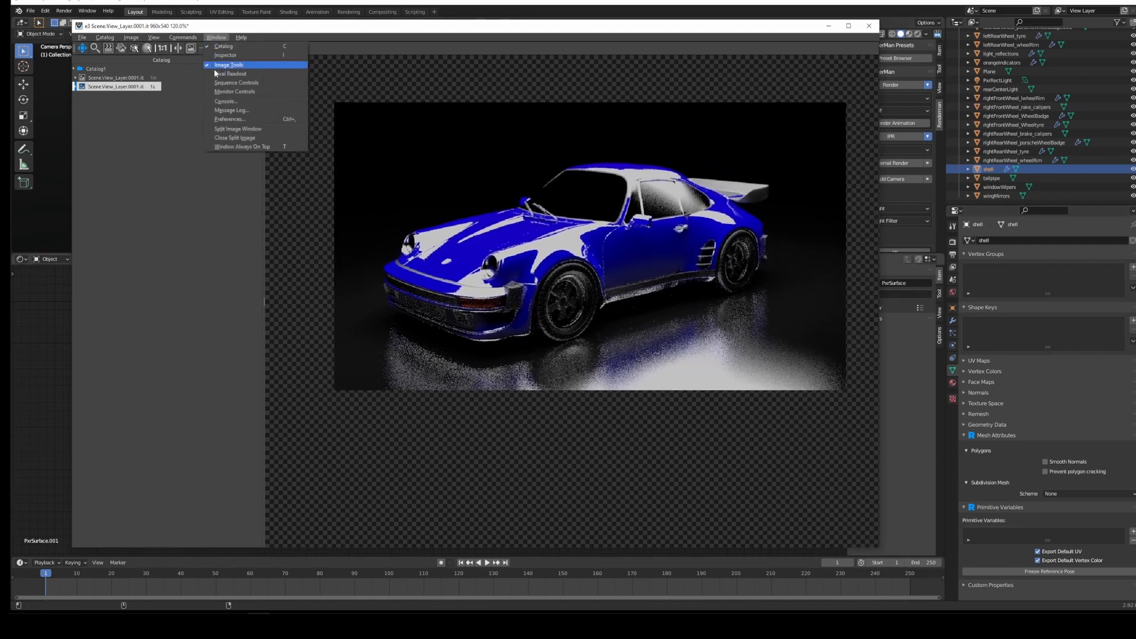
click(249, 129)
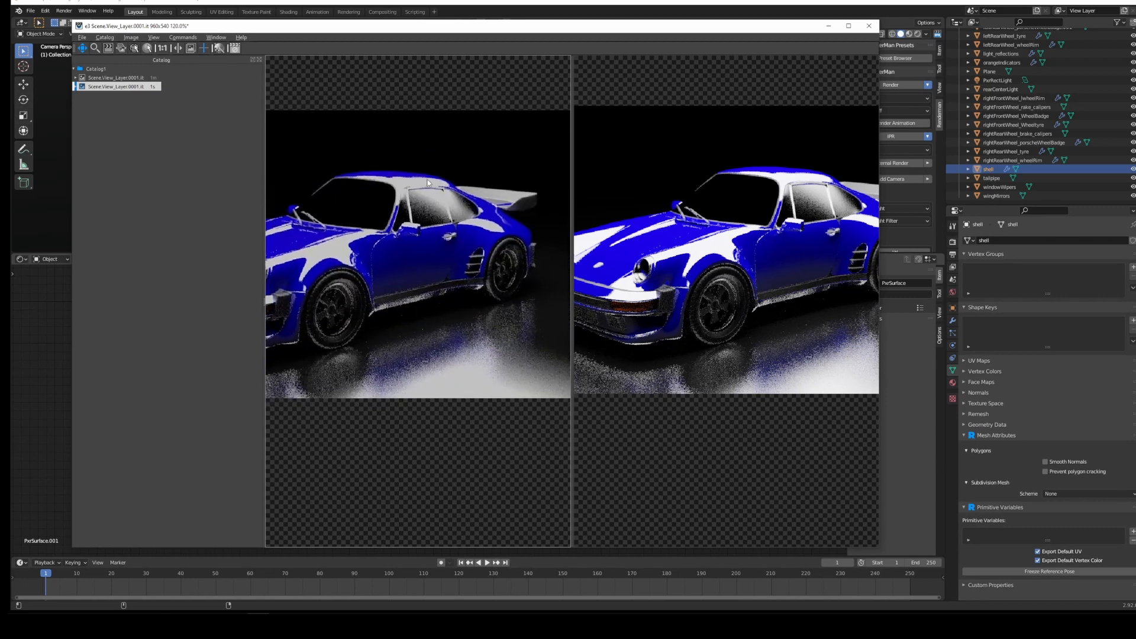
middle_drag(428, 182, 425, 175)
click(145, 79)
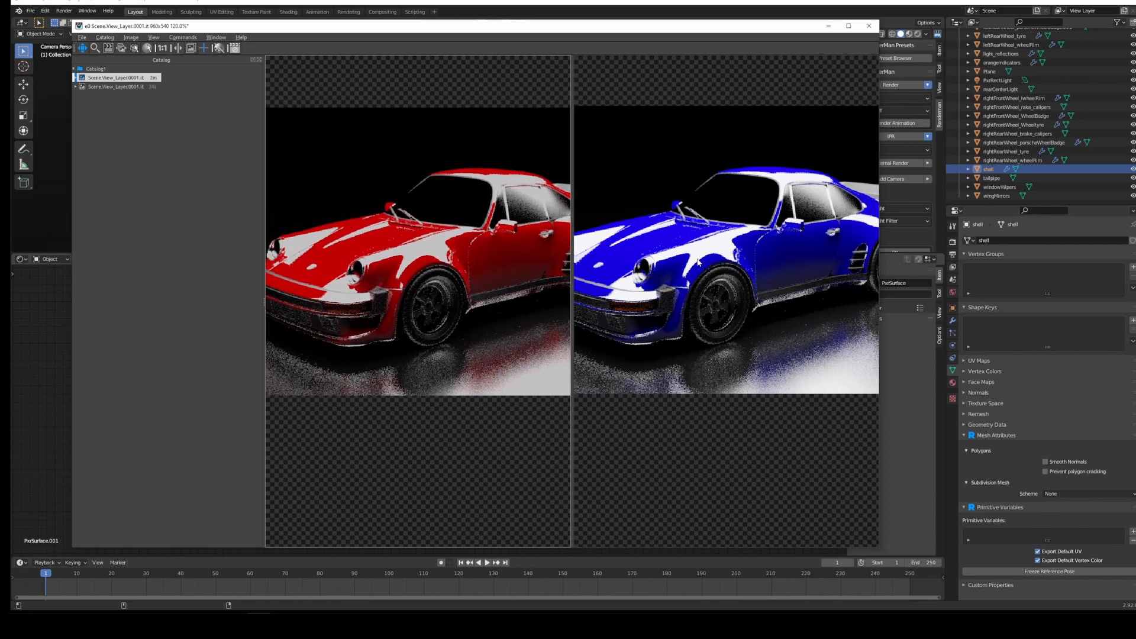
click(745, 264)
click(494, 253)
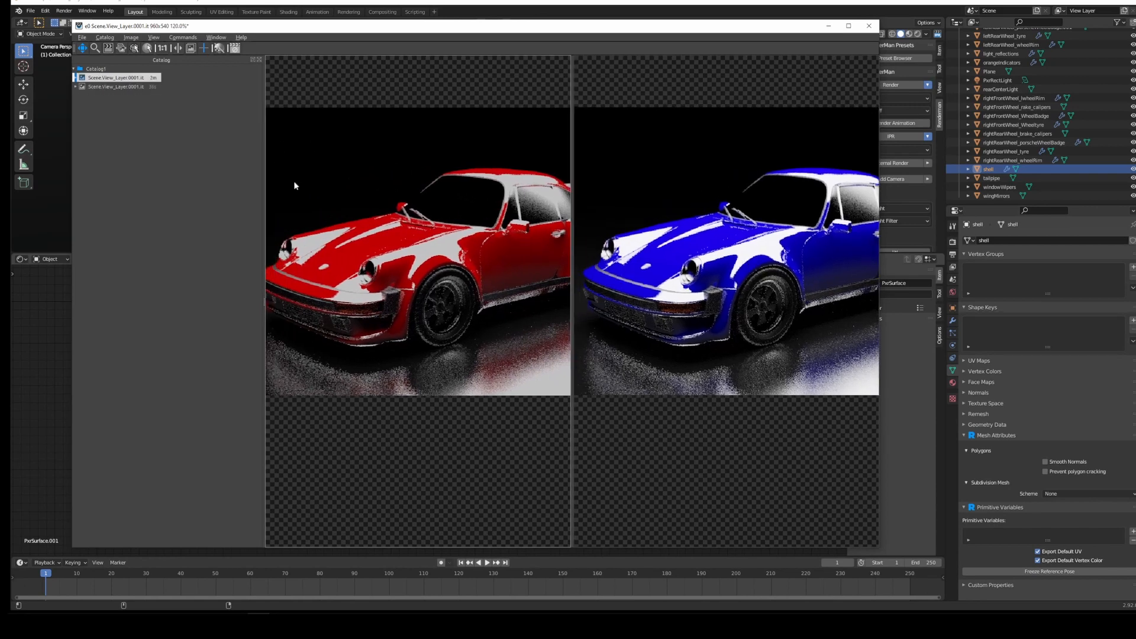
click(849, 25)
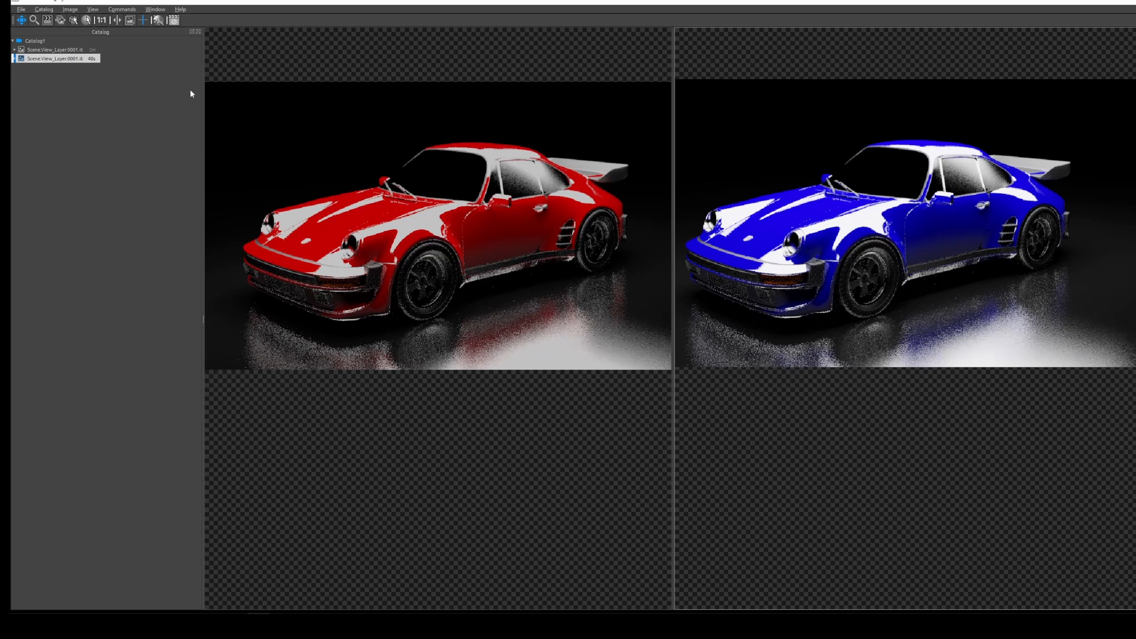
Step: Try Denoise on the blue render, compare it with the noisy red one, and switch denoising off again
click(129, 9)
mouse_move(93, 12)
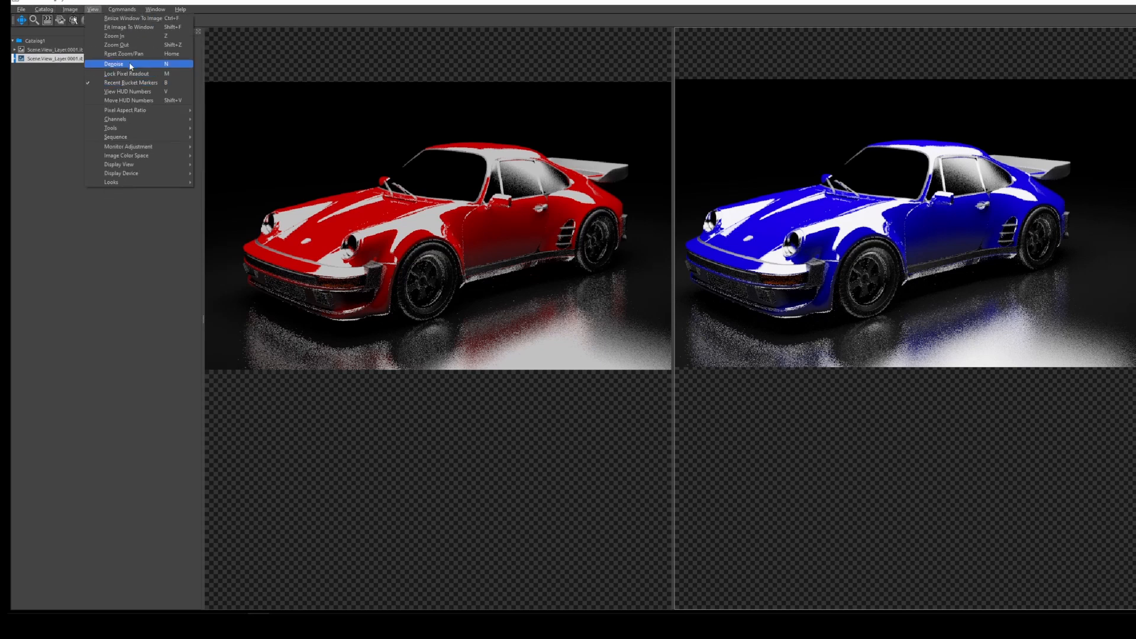
click(129, 64)
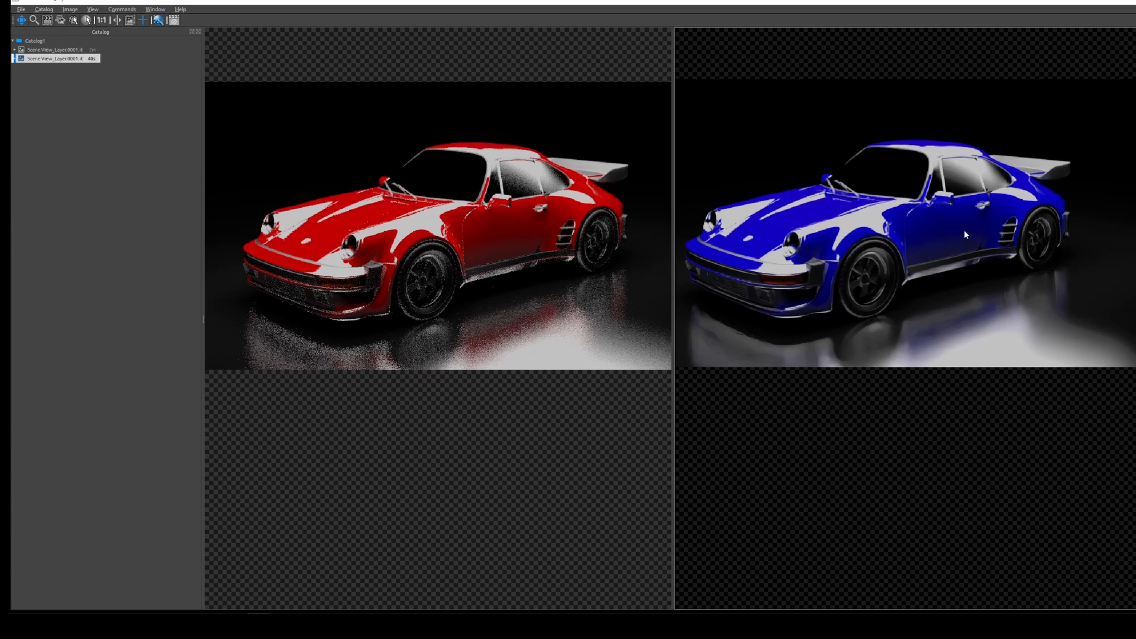
click(549, 212)
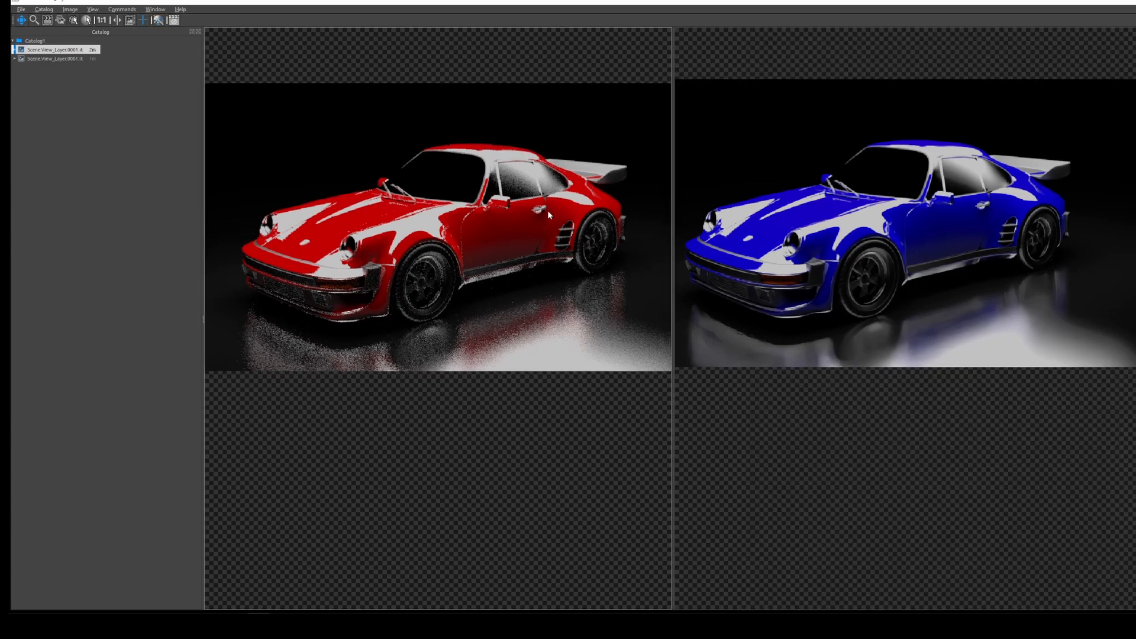
drag(534, 215, 530, 206)
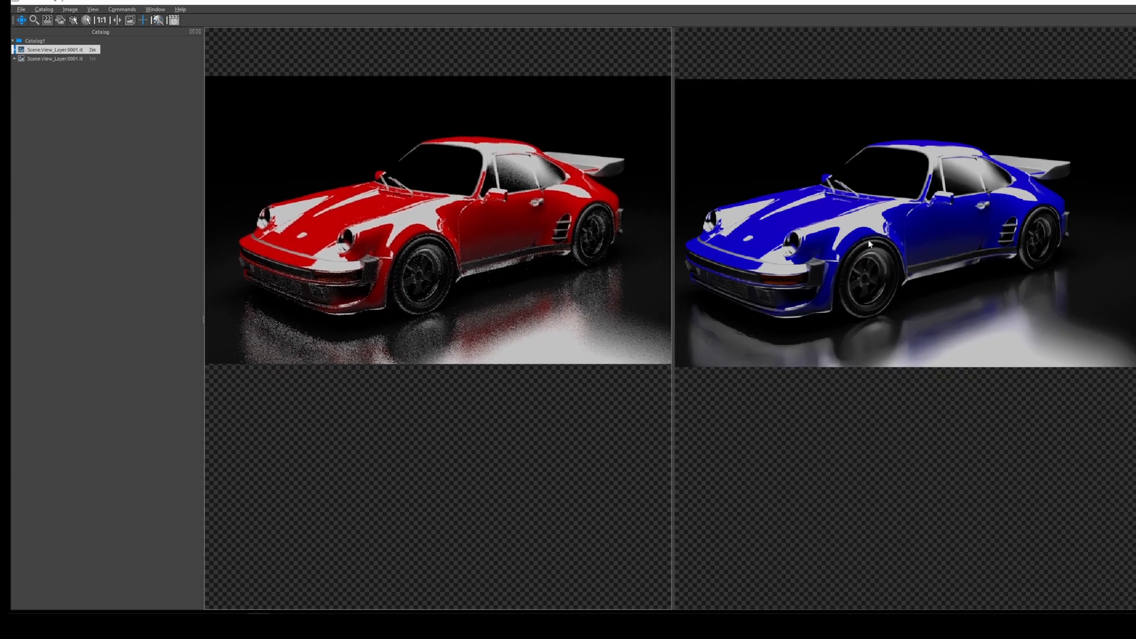
click(922, 216)
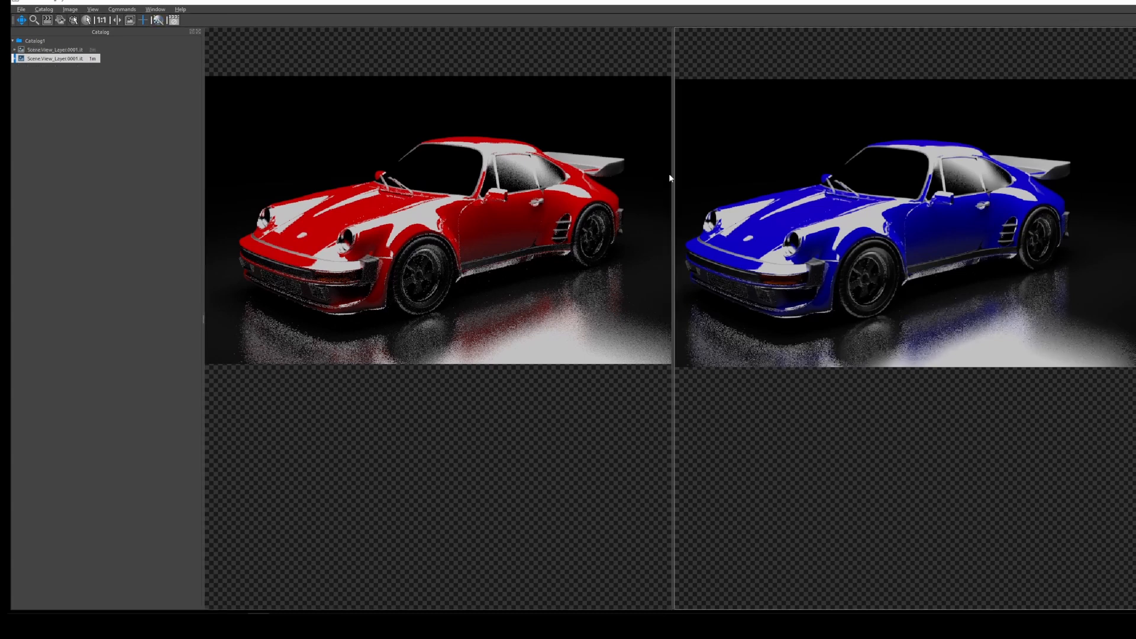
Step: Load the red render into both halves of the split view and denoise only the first copy
click(542, 201)
click(833, 210)
click(87, 51)
click(725, 177)
click(502, 187)
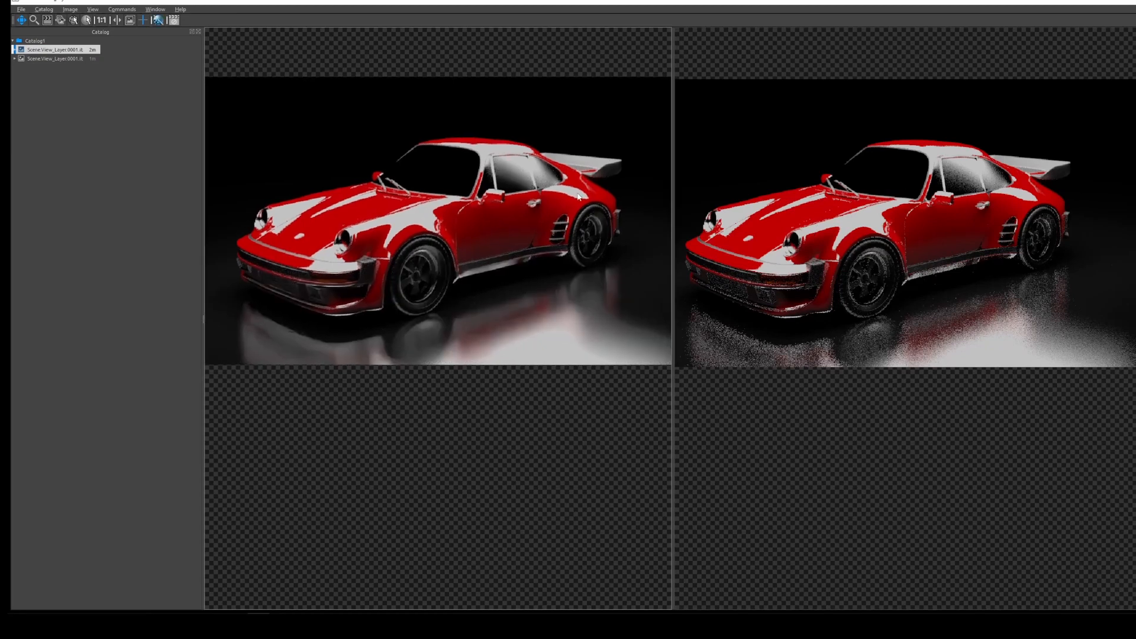
Step: Zoom in on both copies of the red render to compare the denoised and noisy results
scroll(438, 208, up, 1)
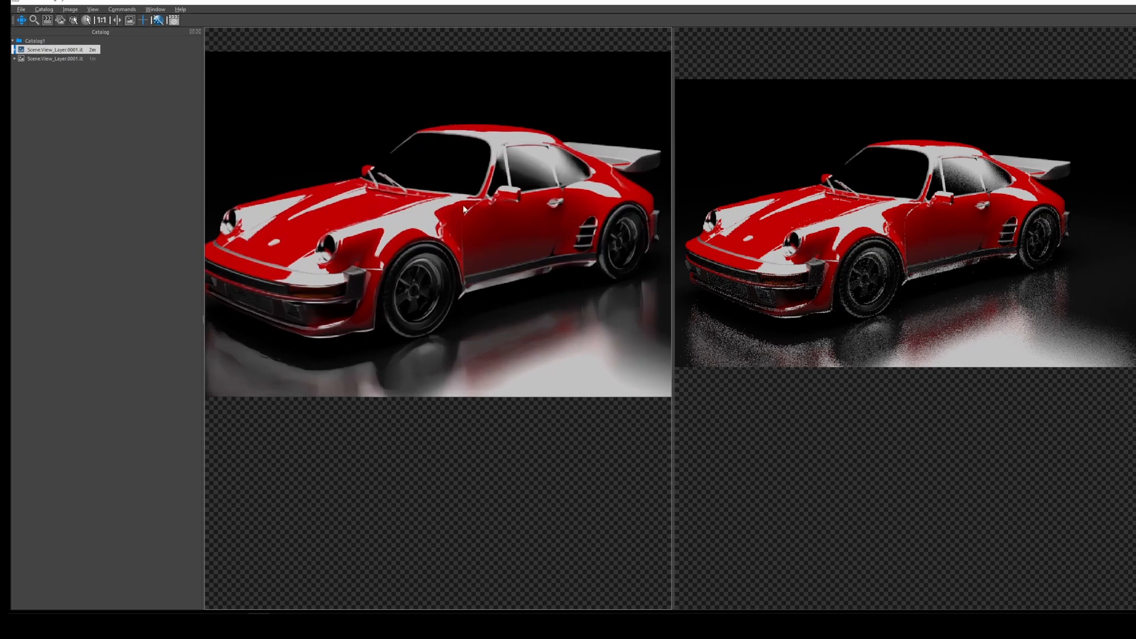
scroll(465, 206, down, 1)
scroll(476, 191, up, 1)
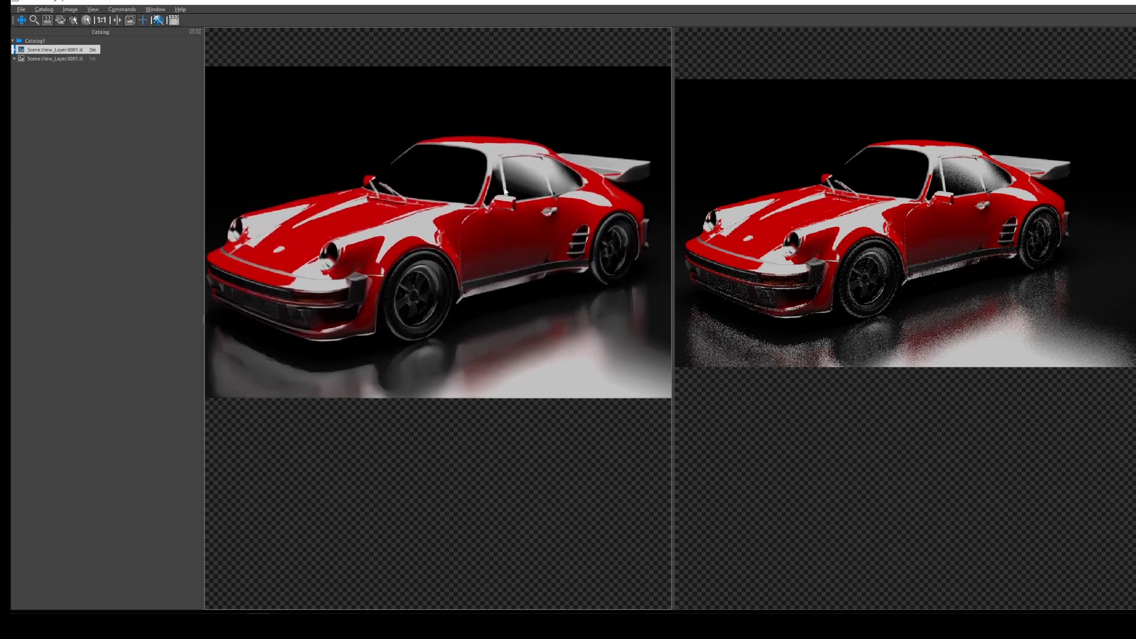
scroll(799, 277, up, 1)
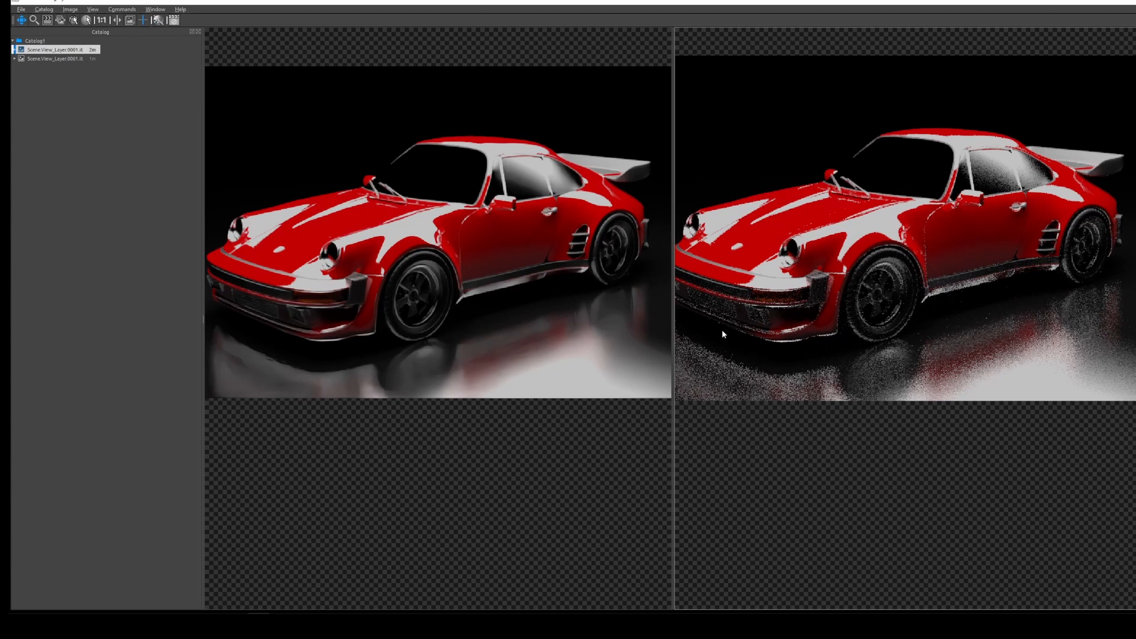
click(407, 138)
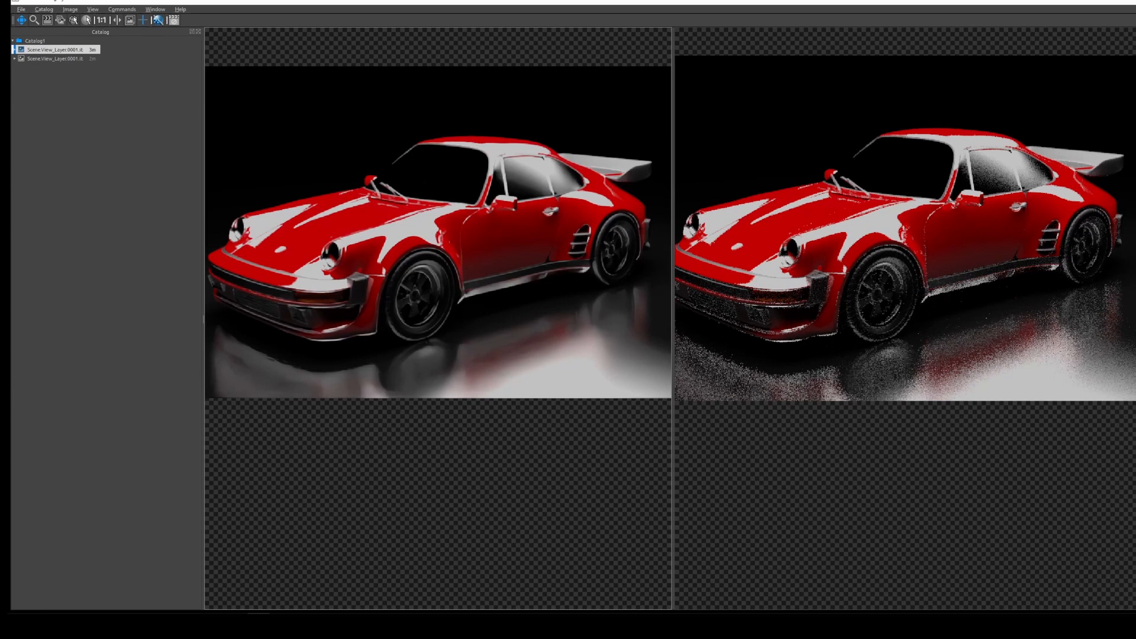
Step: Export the denoised red render to the Desktop as porsche in JPEG High Quality format
click(17, 10)
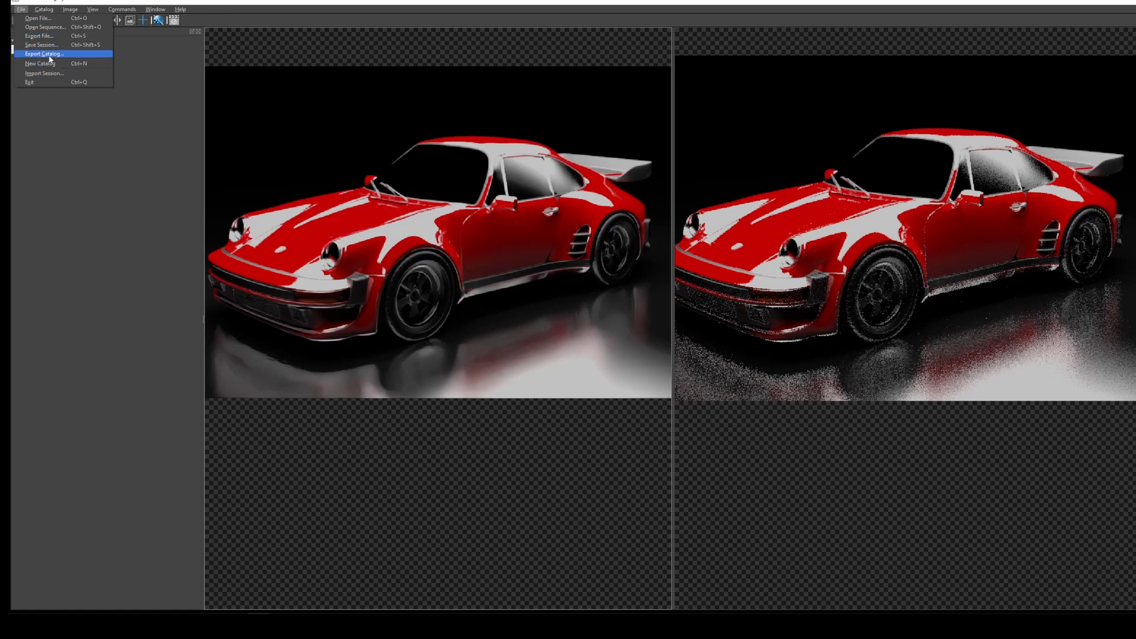
click(39, 36)
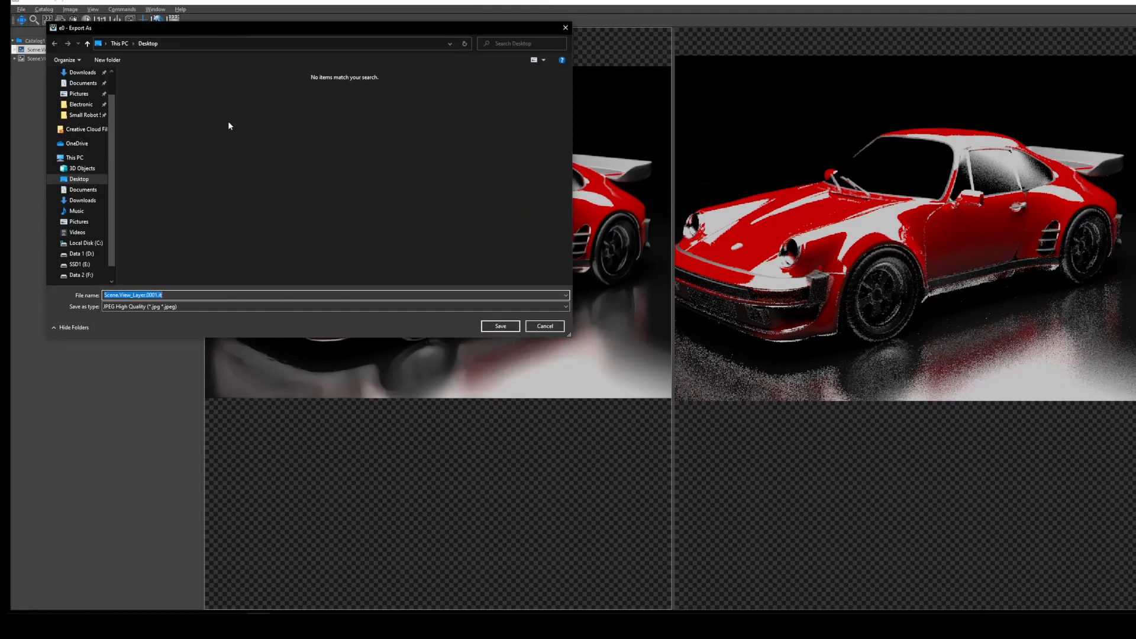
text(porsche)
click(188, 307)
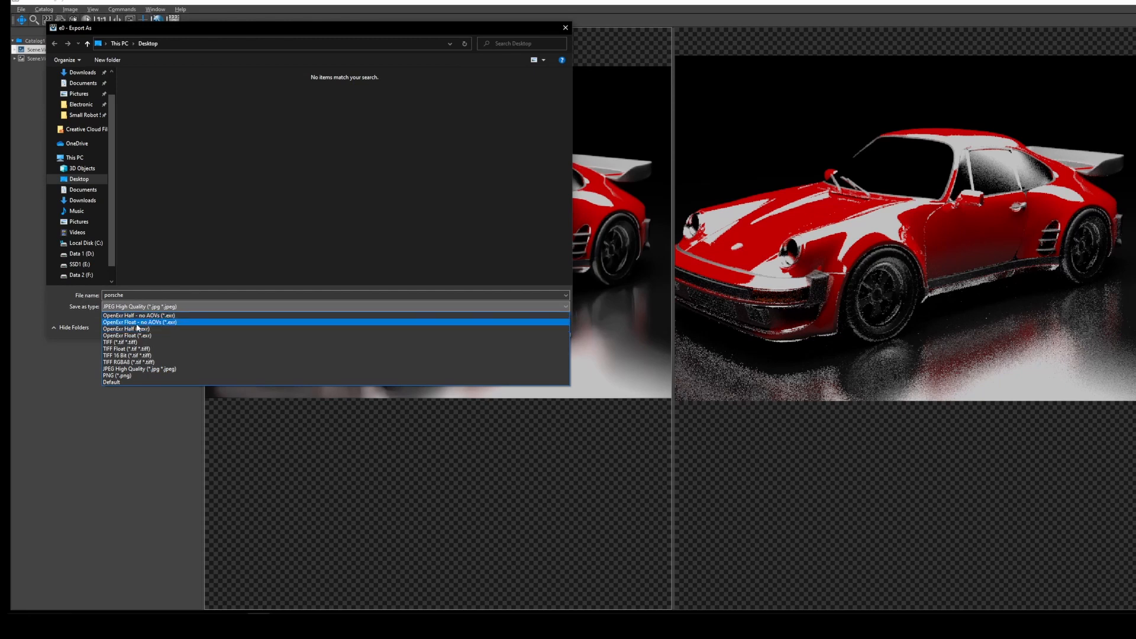
click(61, 306)
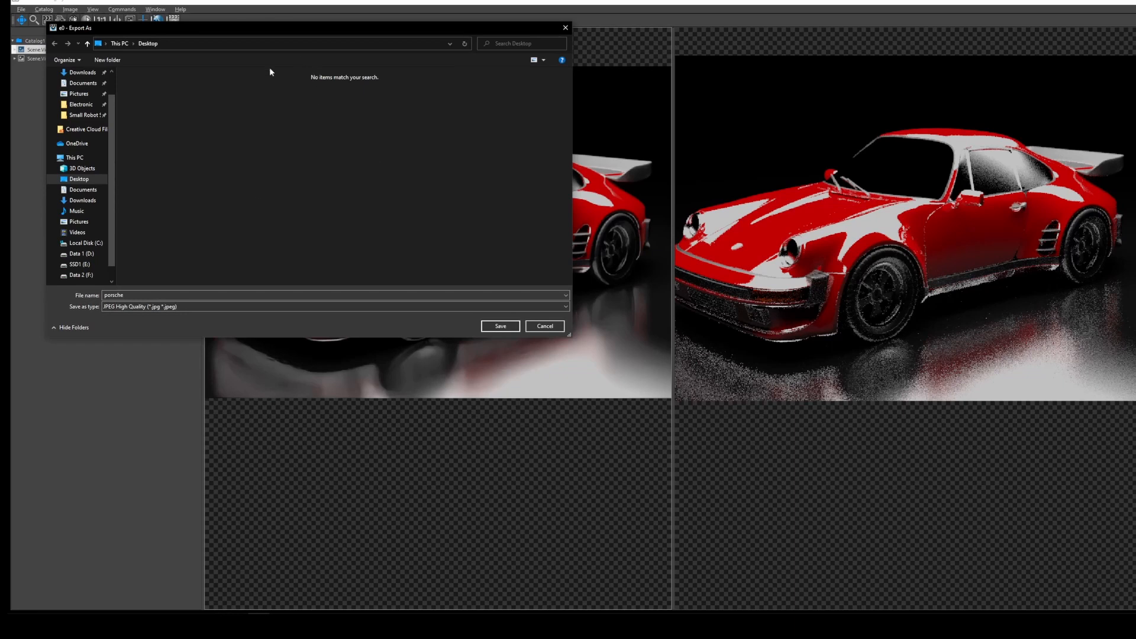
double_click(161, 294)
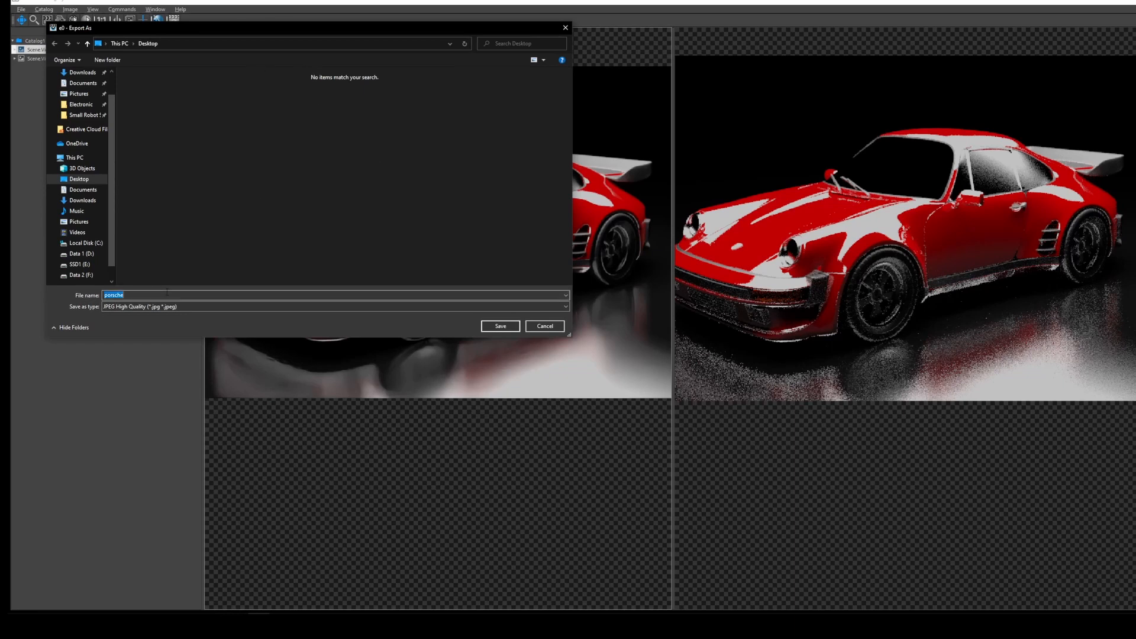
click(513, 328)
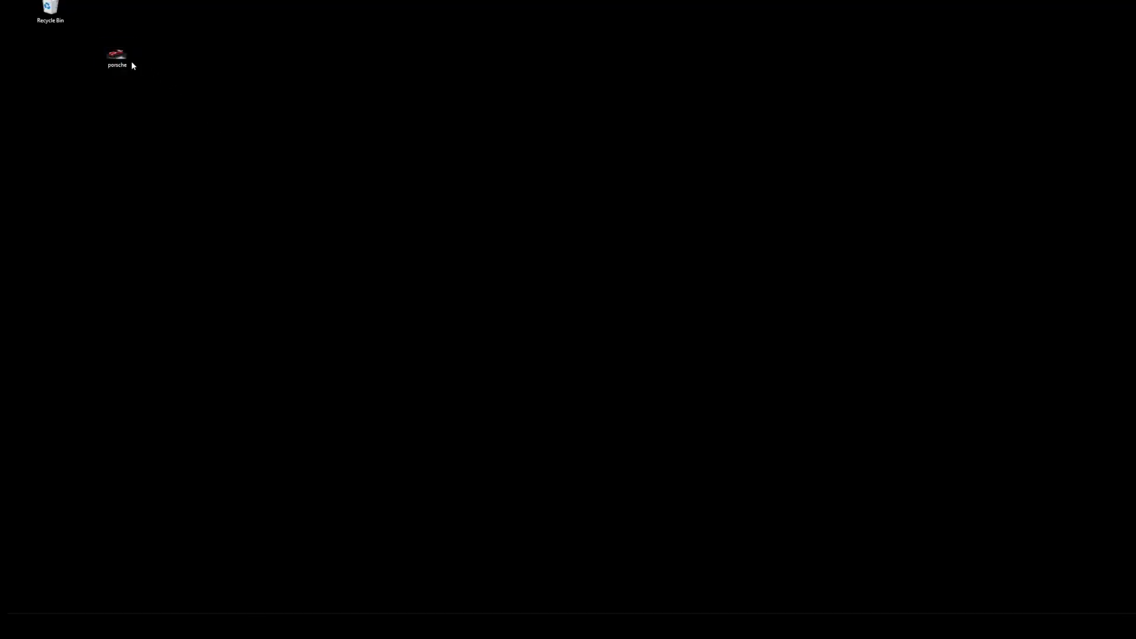
Step: Open the exported porsche image from the desktop in Photos and zoom in on it
double_click(127, 55)
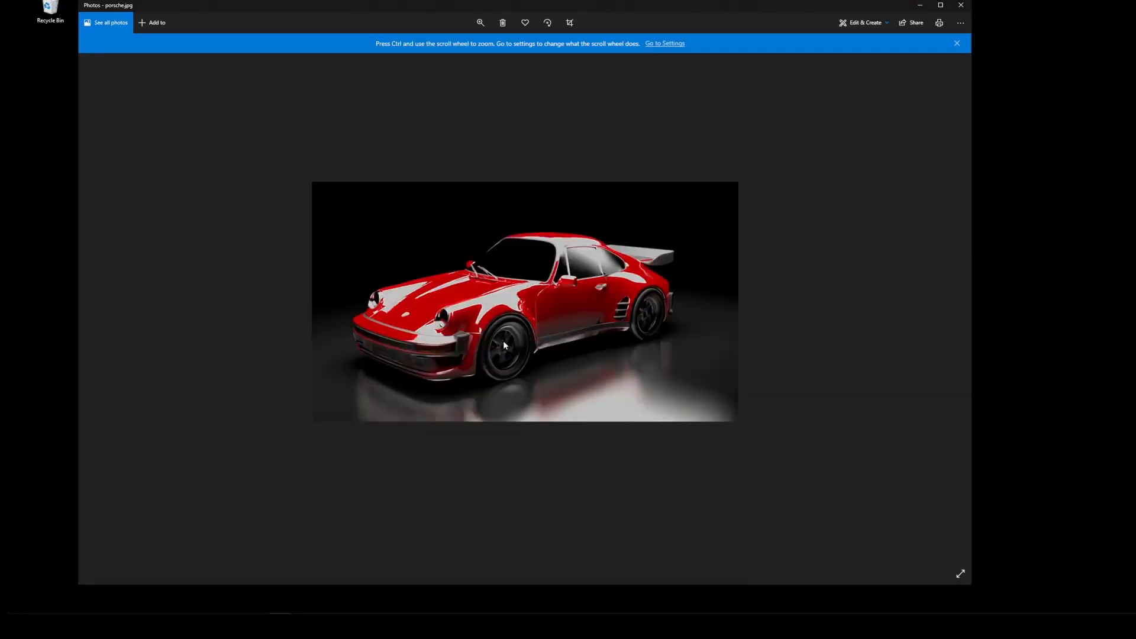
click(481, 23)
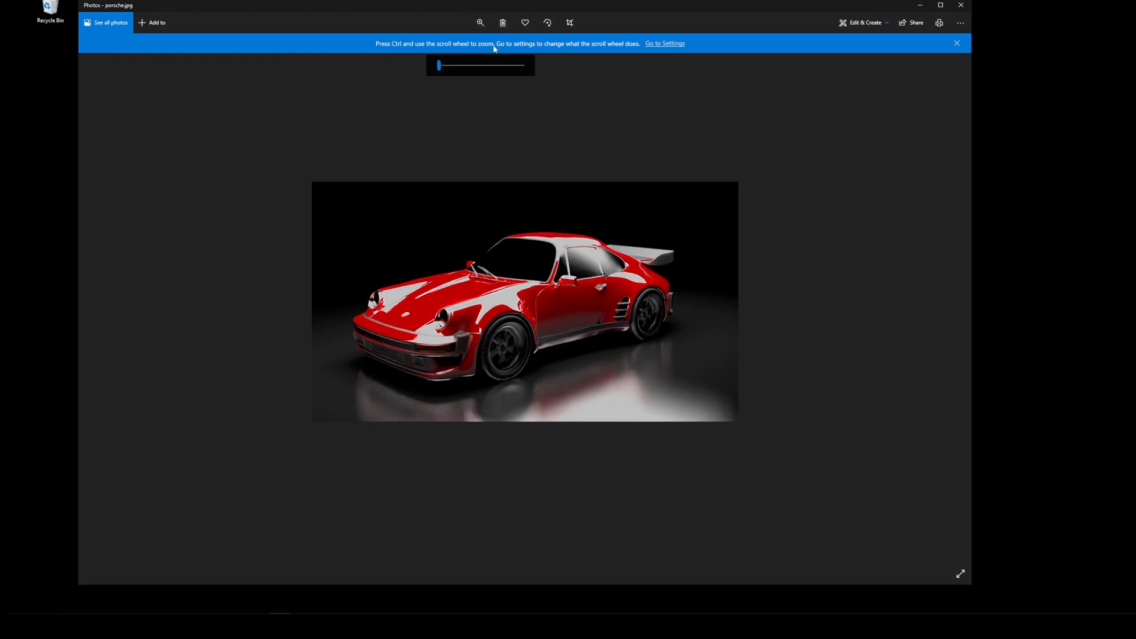
drag(437, 65, 462, 67)
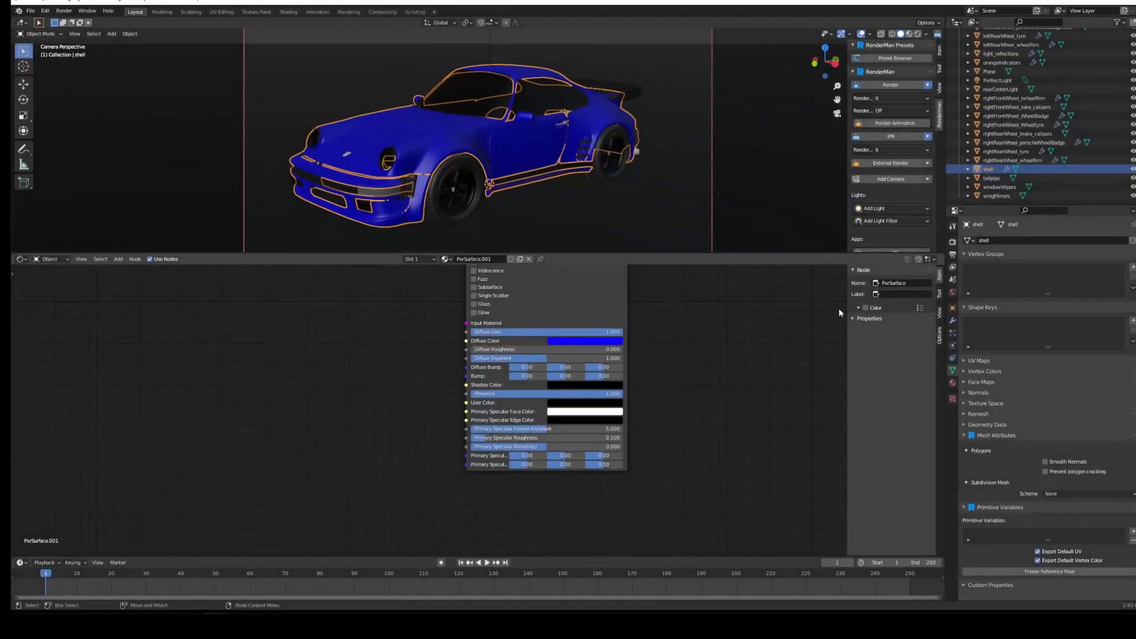
Step: Return to Blender and review the scene's output dimensions and output path settings
click(953, 255)
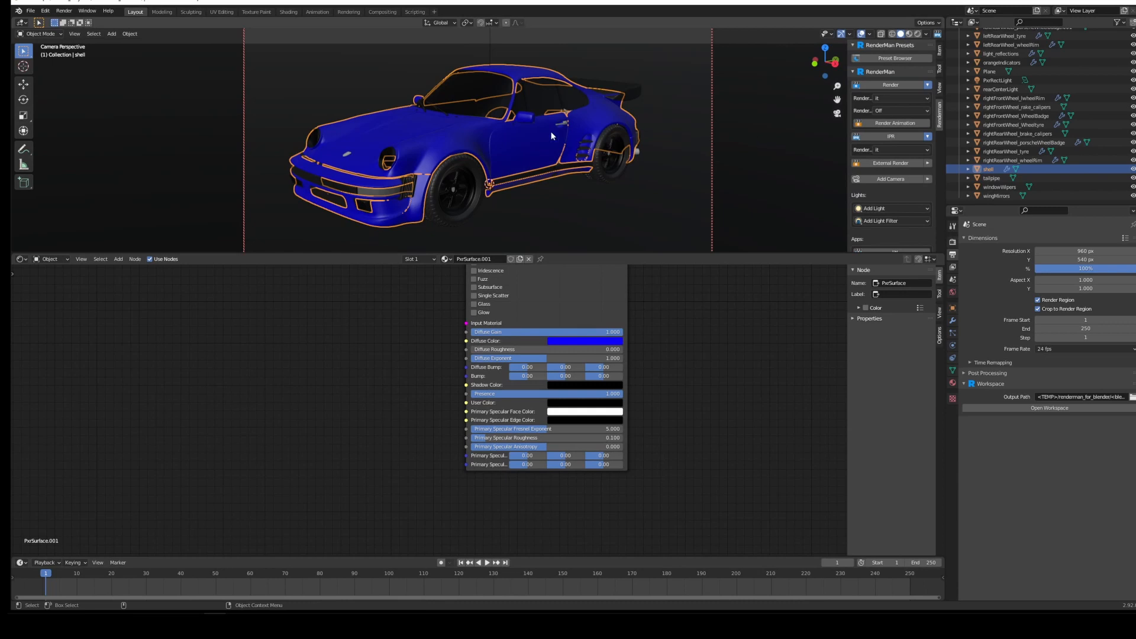
click(320, 189)
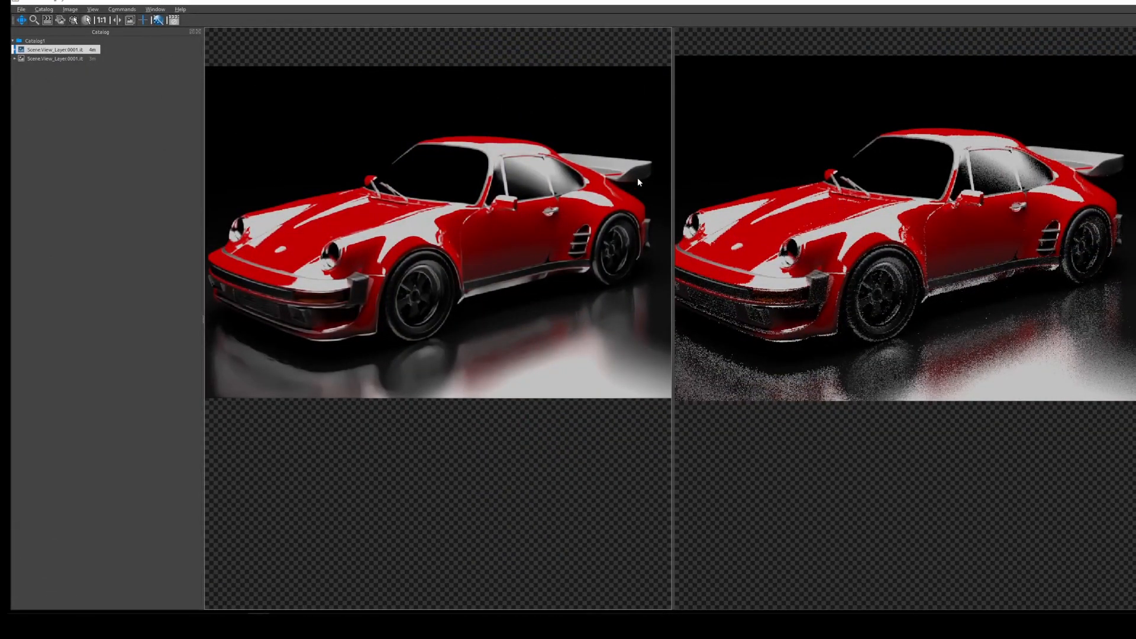
Step: Close the split image in the "it" viewer and recentre the remaining red render
click(155, 10)
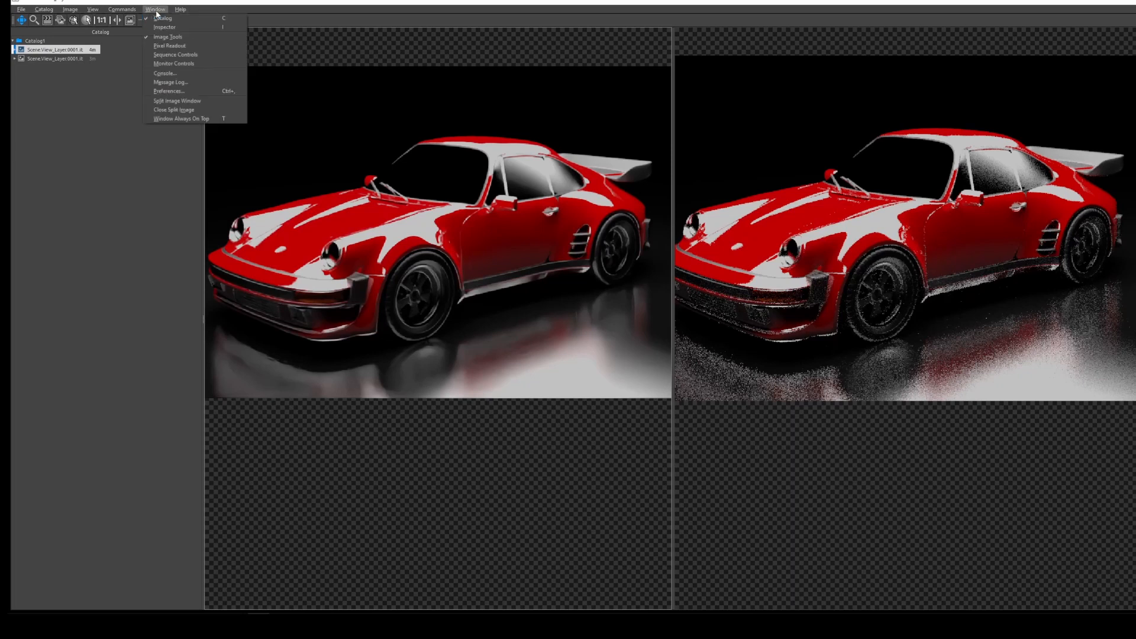
click(195, 110)
drag(389, 202, 544, 217)
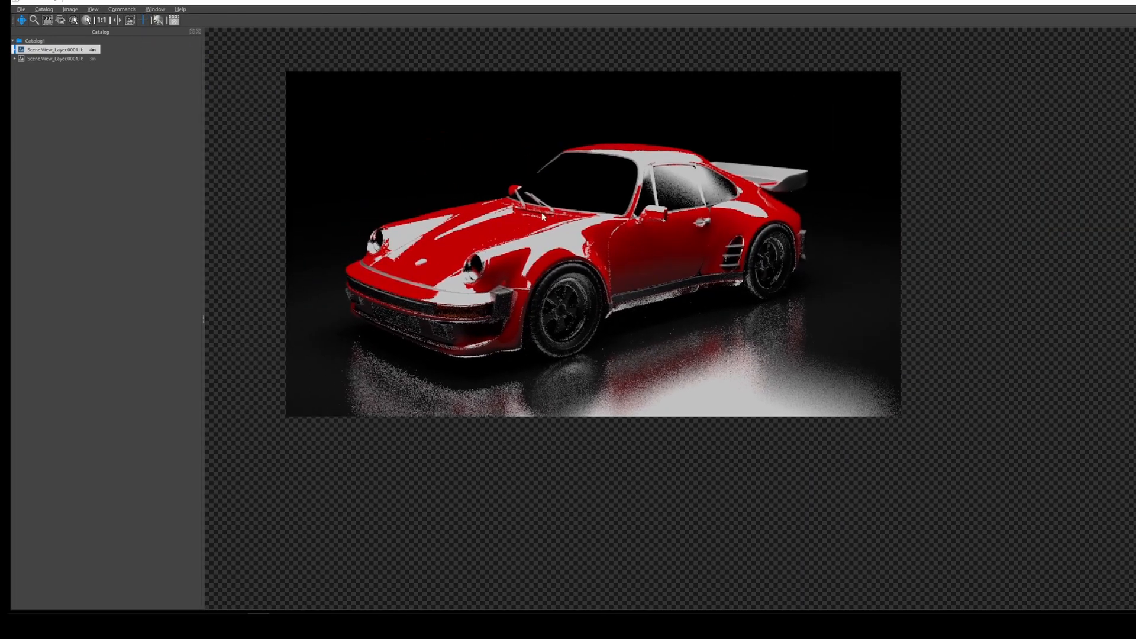